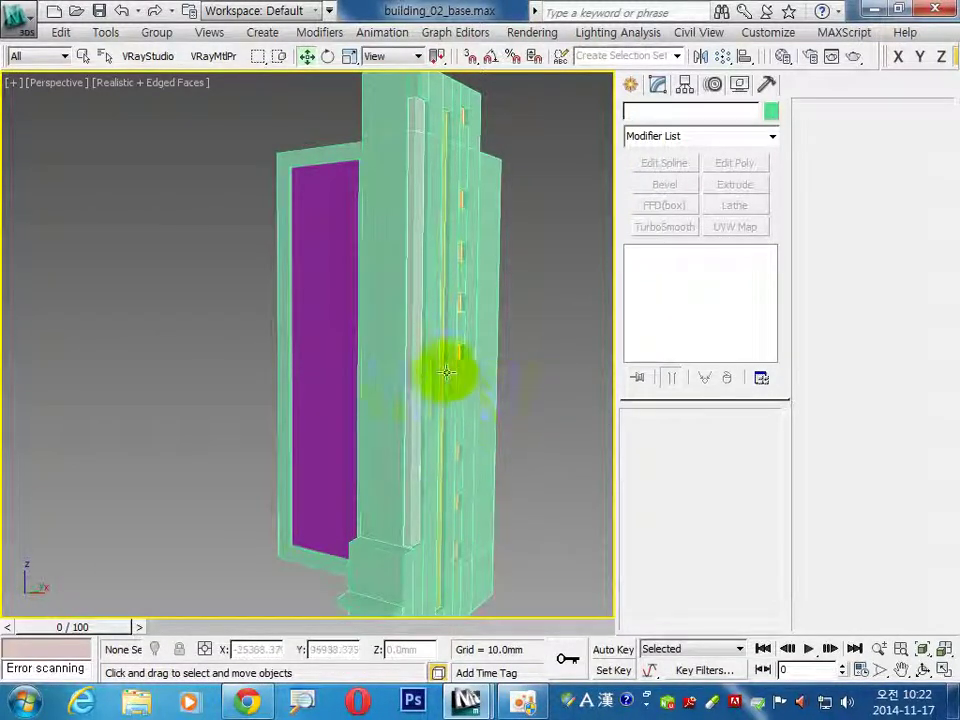
Orbit the Perspective view around the tower, then restore the four-viewport layout and pan the Top view.
mouse_move(403, 414)
middle_mouse_down("alt")
mouse_move(392, 456)
mouse_move(403, 418)
mouse_move(484, 403)
middle_mouse_up("alt")
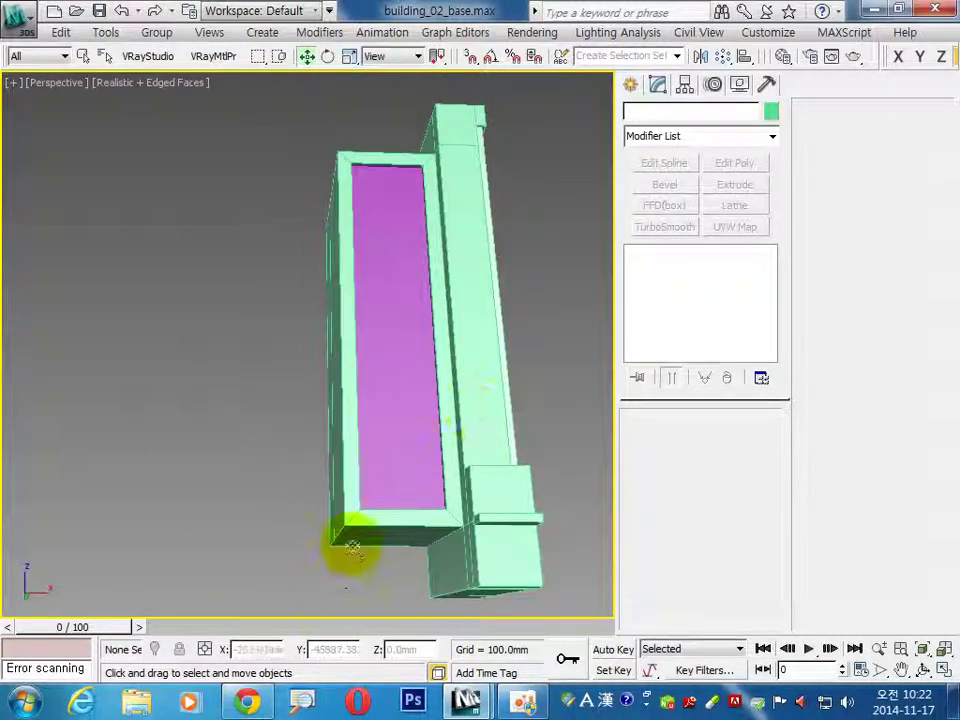
left_click(946, 672)
mouse_move(253, 277)
middle_mouse_down()
mouse_move(208, 208)
mouse_move(210, 252)
middle_mouse_up()
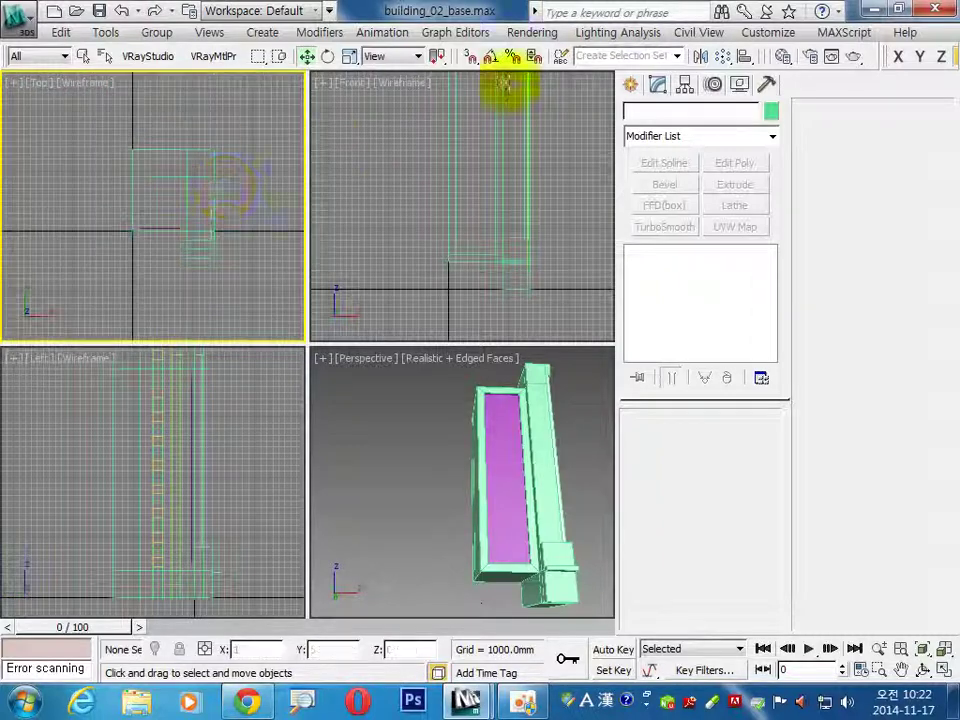
Create a box pillar near the tower base, 700 × 700 mm with 4500 mm height.
left_click(630, 84)
left_click(666, 205)
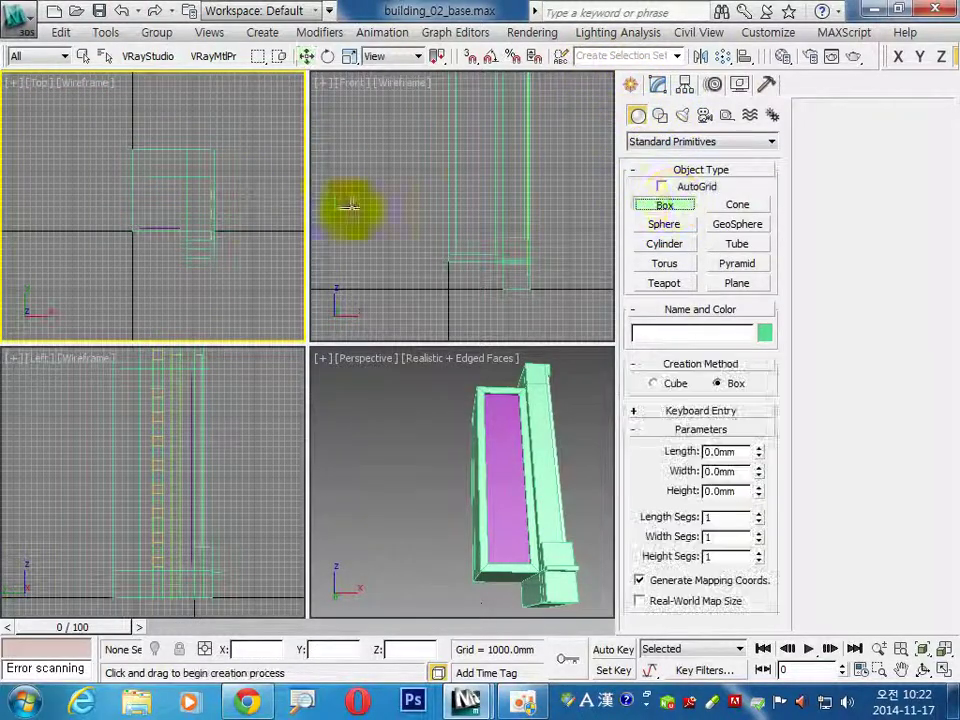
left_click_drag(107, 266, 99, 274)
left_click(100, 130)
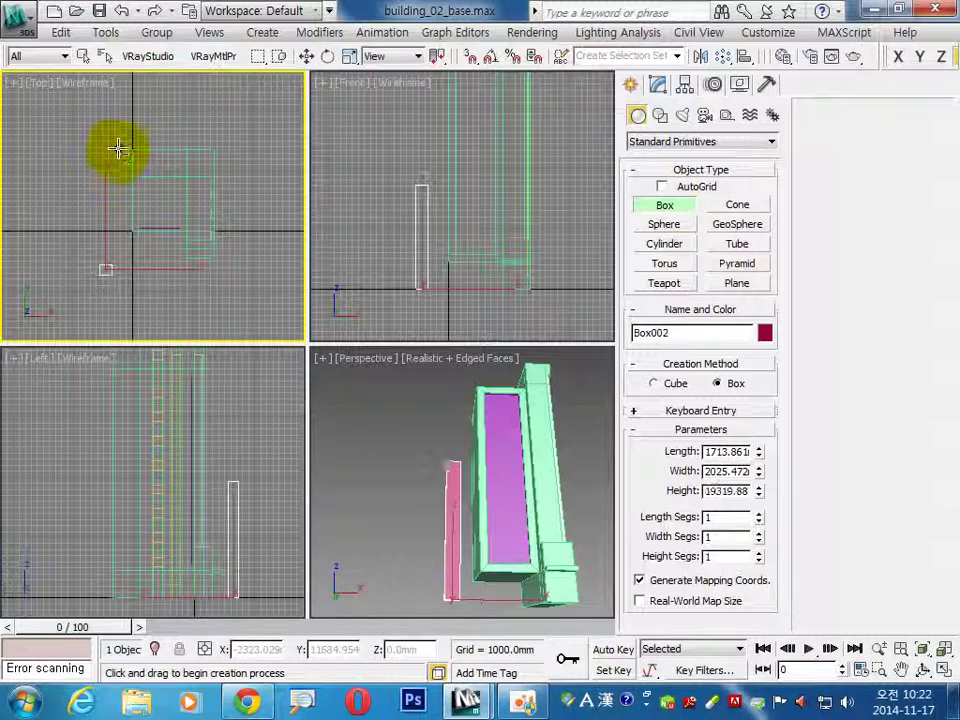
double_click(708, 452)
type("700.0mm")
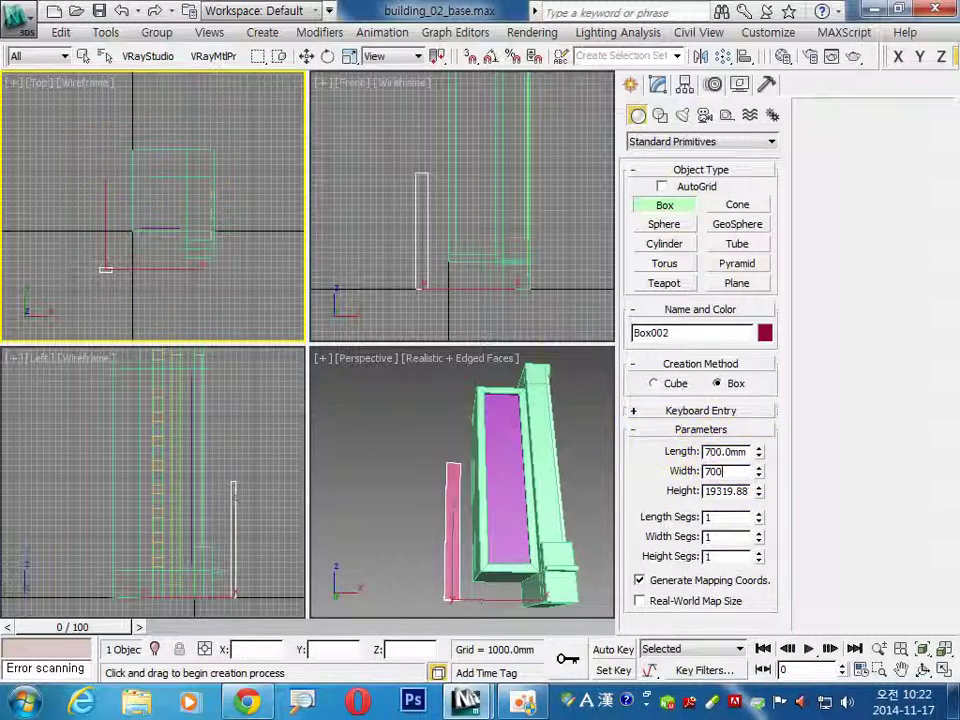
key("Tab")
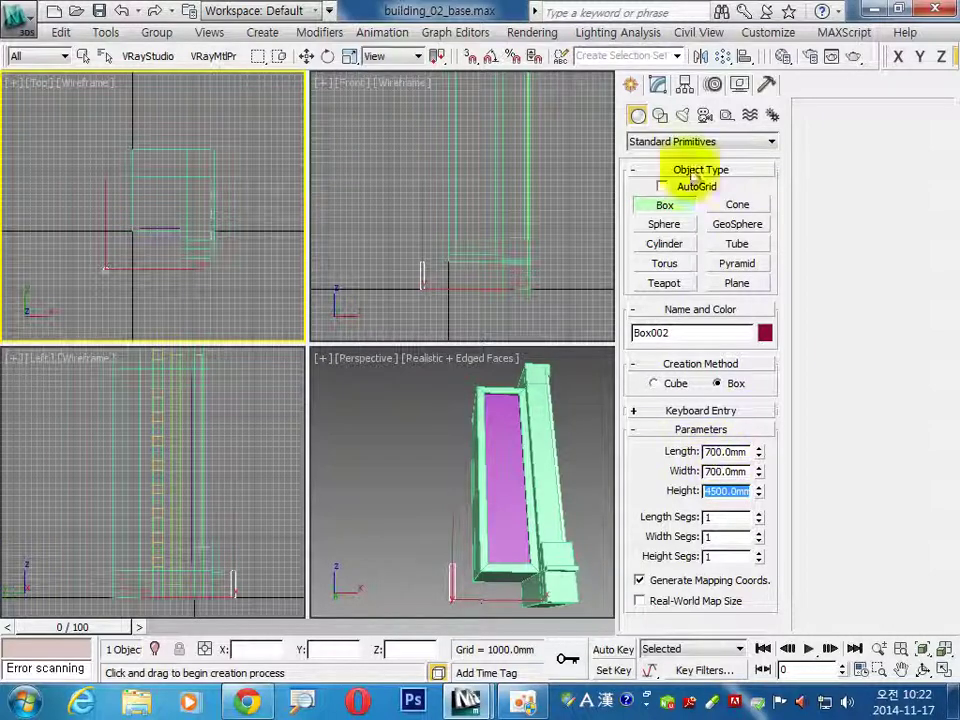
Move the pillar to X 350, Y 350 mm and orbit to check it.
left_click(307, 56)
right_click(307, 56)
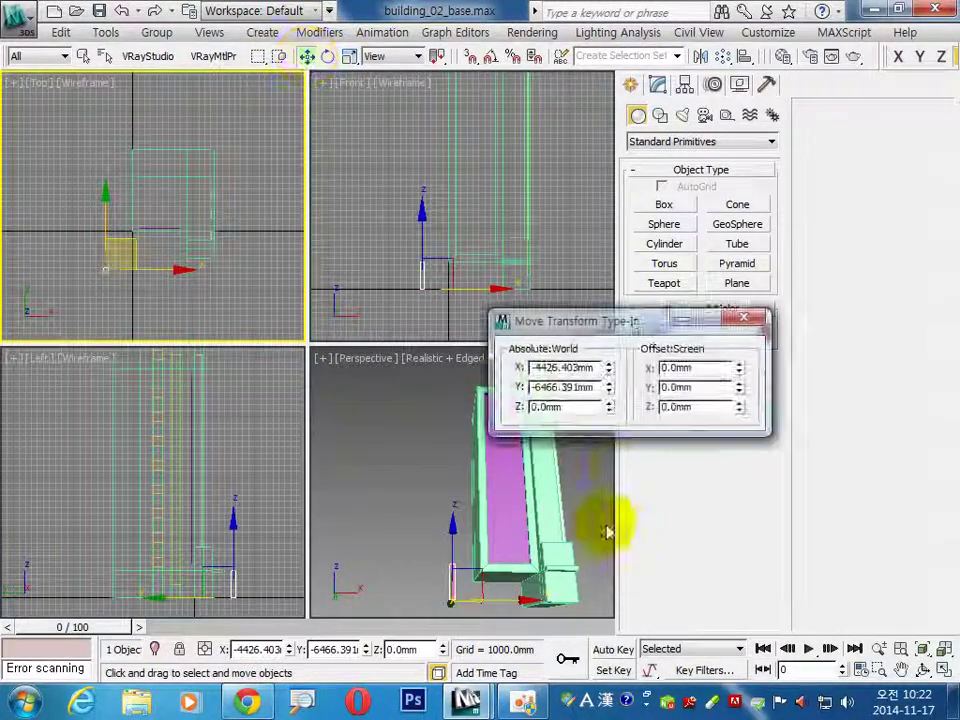
double_click(560, 367)
type("35")
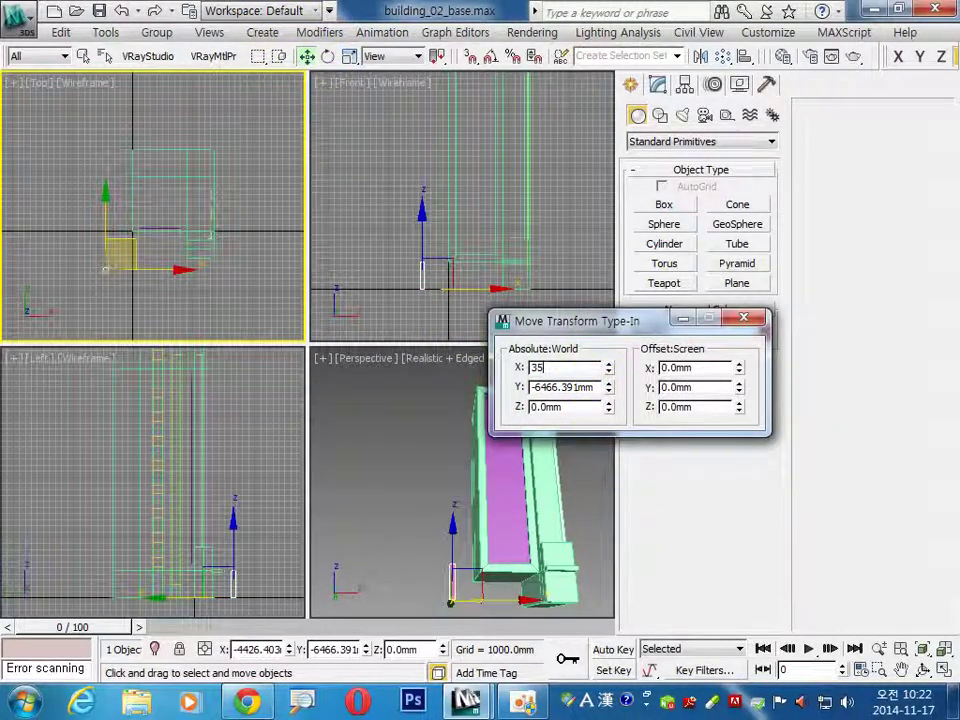
type("0")
key("Tab")
type("0")
key("Return")
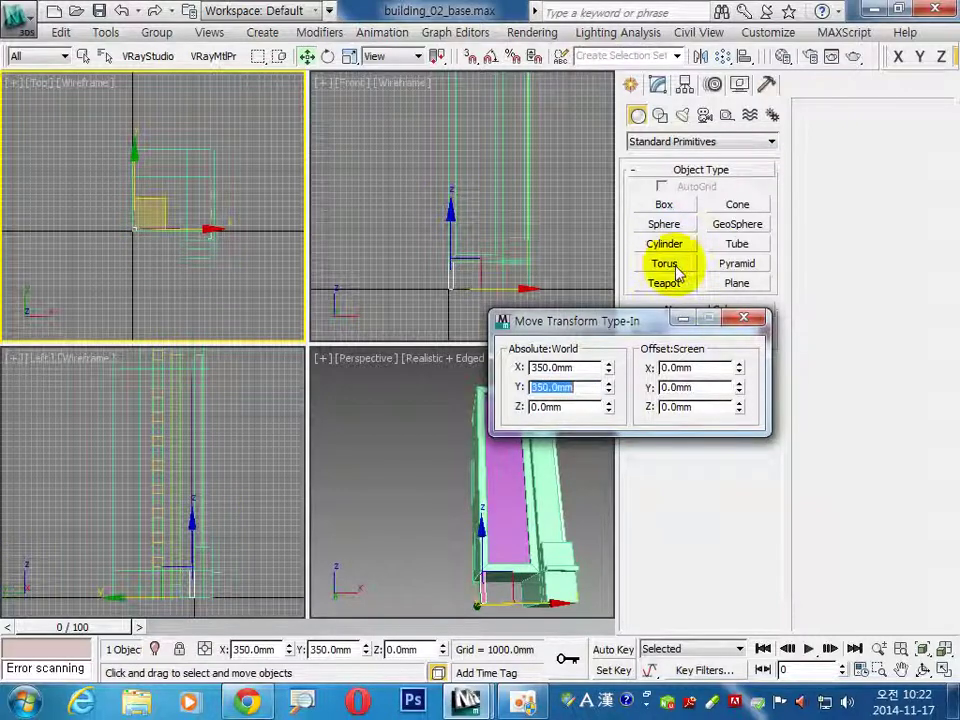
left_click(743, 318)
left_click(596, 514)
middle_click_drag(506, 553, 535, 581, "alt")
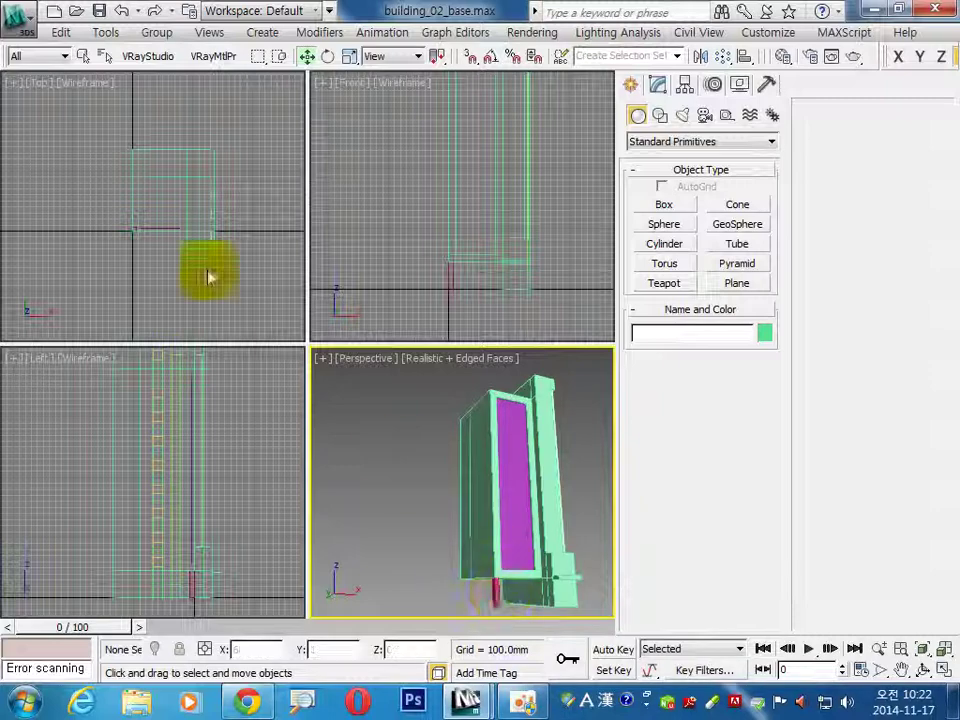
Maximize the Top view and Shift-drag the pillar along Y into 2 instanced copies.
left_click(152, 262)
scroll(150, 240, "up", 3)
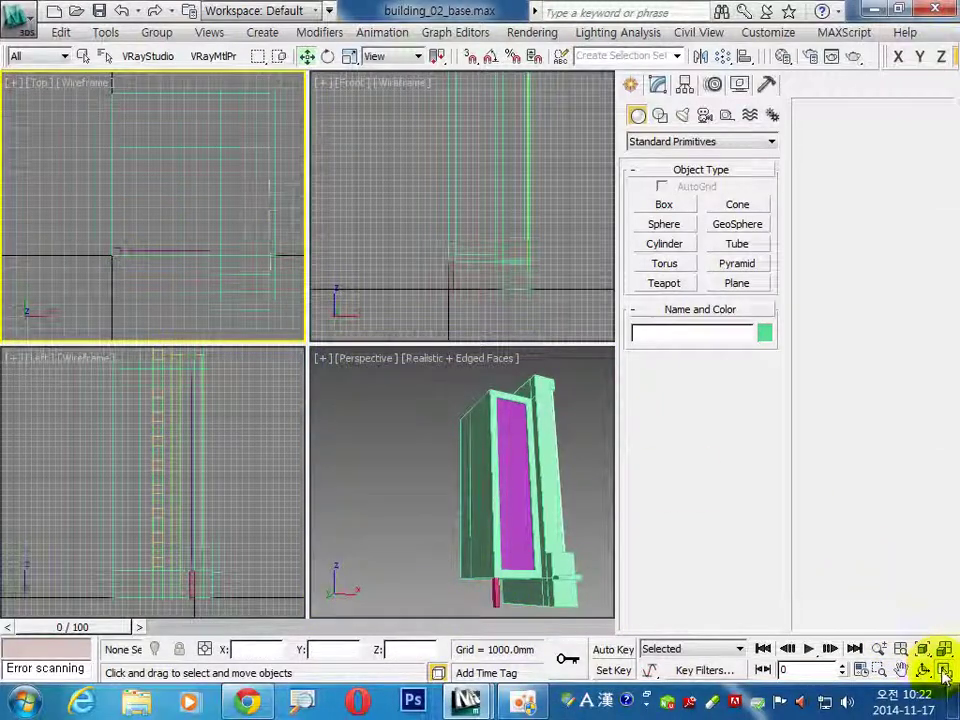
left_click(944, 669)
left_click(245, 428)
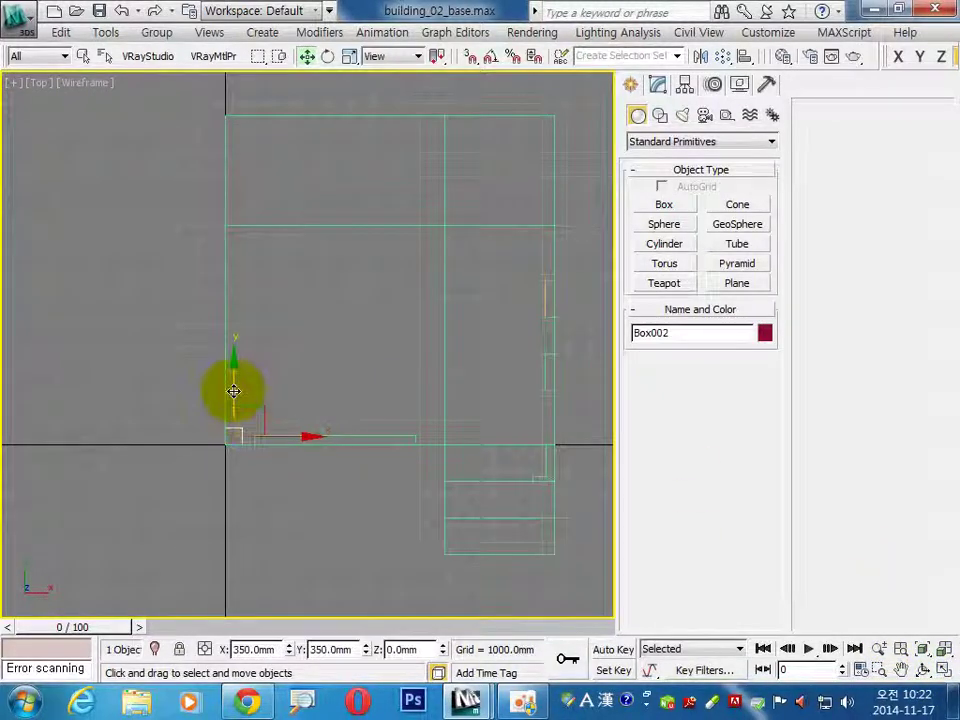
mouse_move(235, 394)
left_mouse_down("shift")
mouse_move(231, 231)
mouse_move(233, 277)
left_mouse_up("shift")
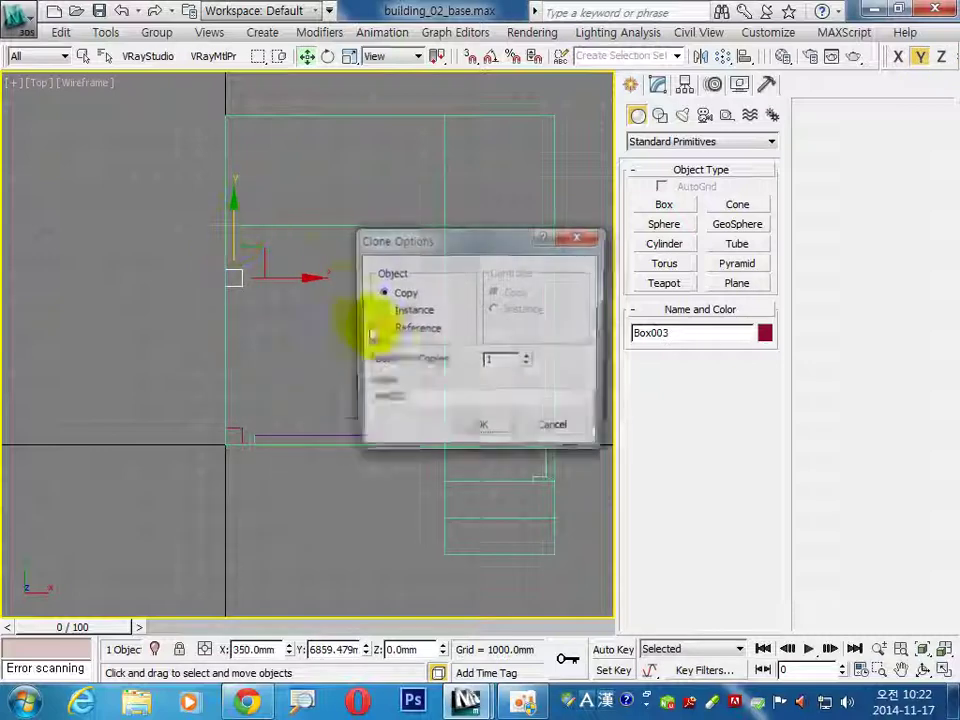
left_click(414, 312)
left_click(528, 357)
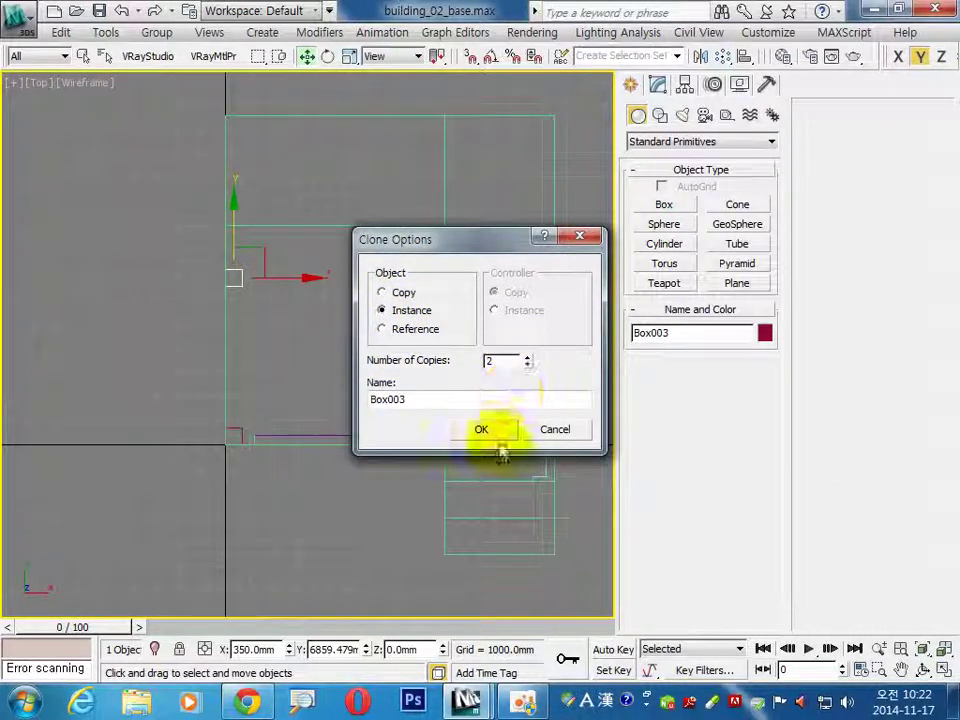
left_click(481, 429)
Type in the copies' Y positions, 6750 and 13150 mm, then return to four viewports.
mouse_move(176, 320)
left_mouse_down()
mouse_move(276, 290)
mouse_move(184, 321)
left_mouse_up()
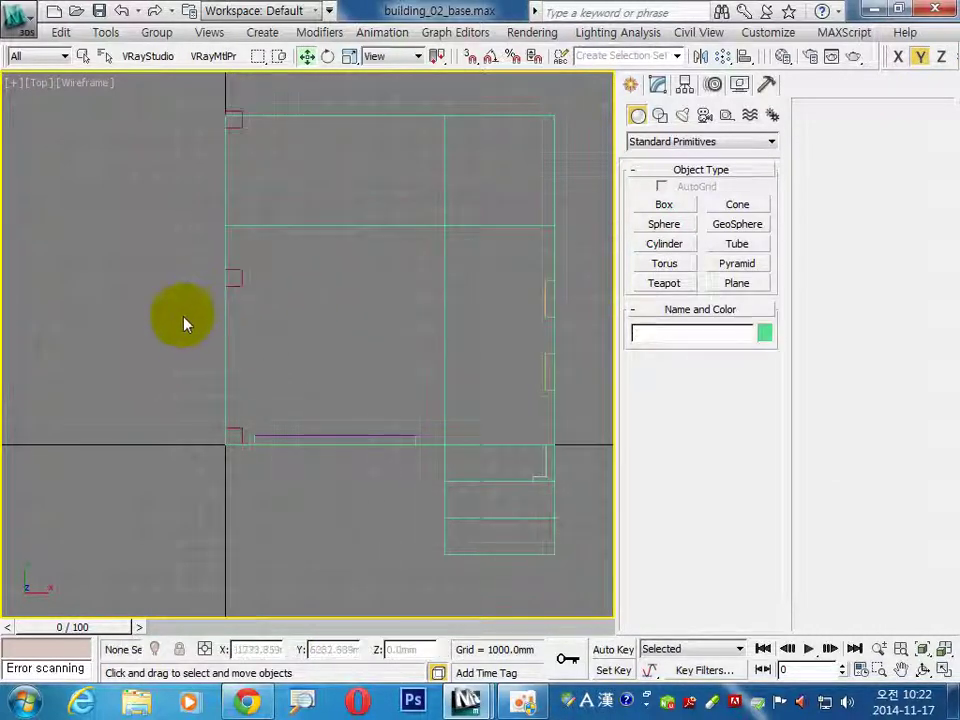
right_click(306, 55)
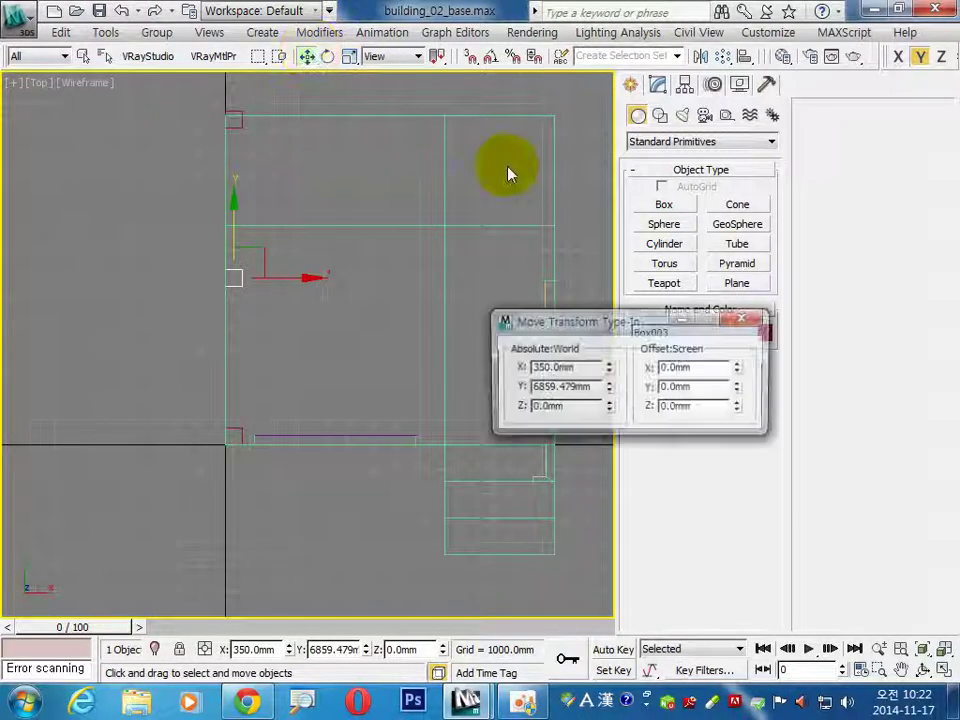
double_click(590, 388)
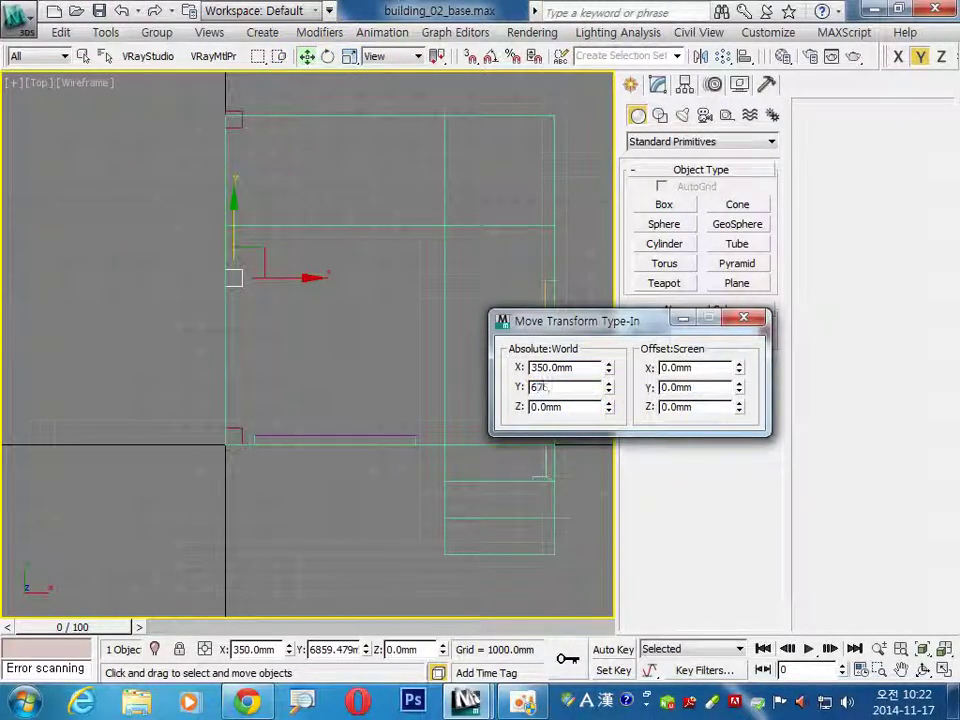
left_click_drag(233, 262, 236, 100)
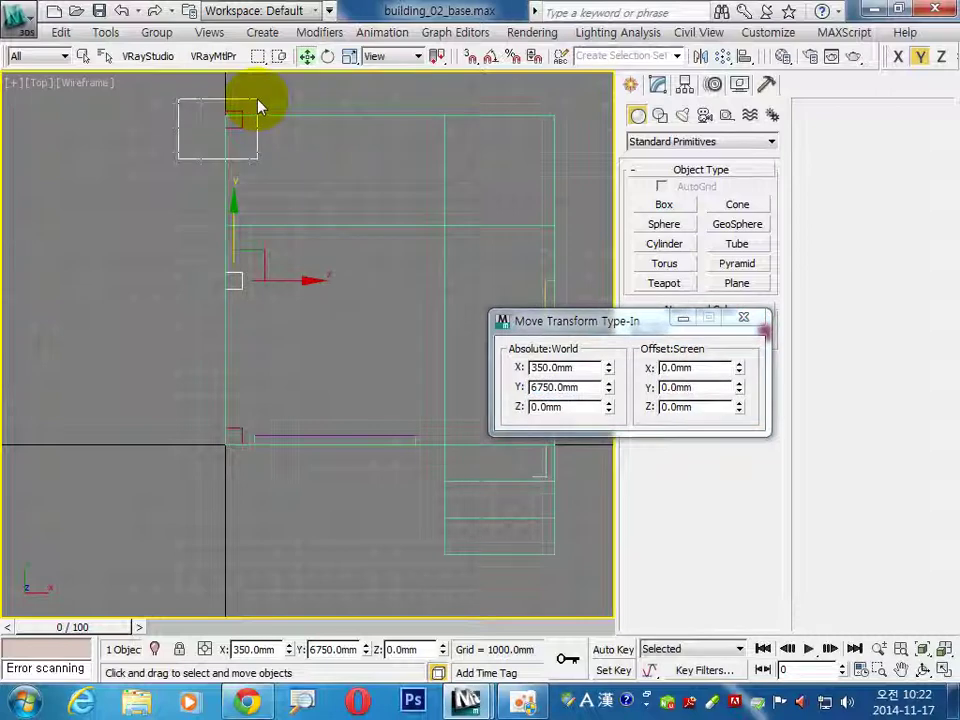
double_click(565, 387)
left_click_drag(565, 387, 510, 450)
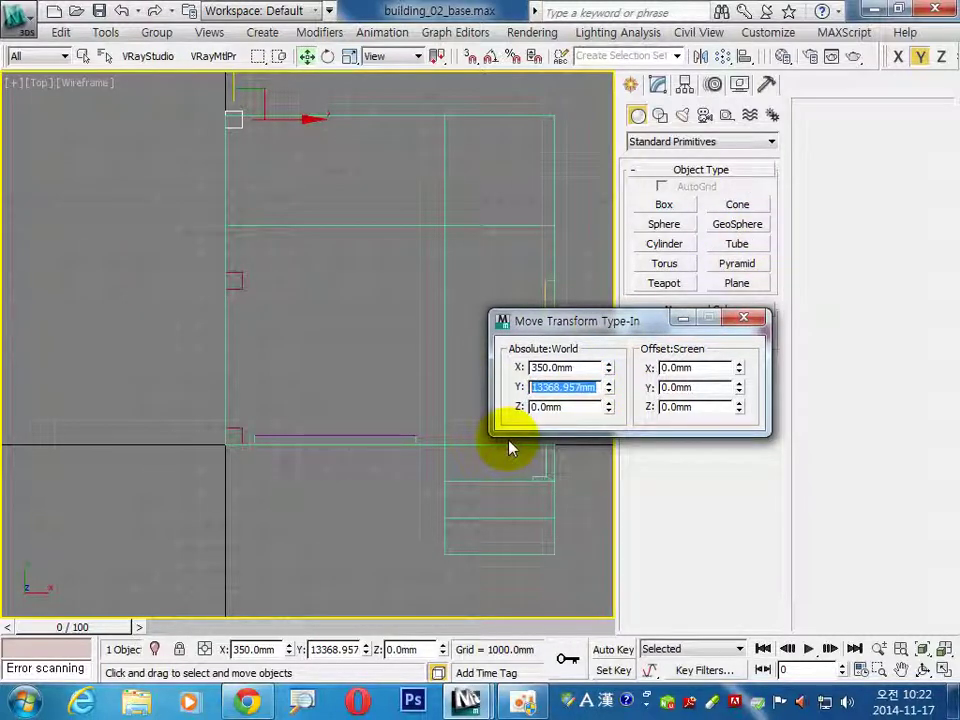
type("131")
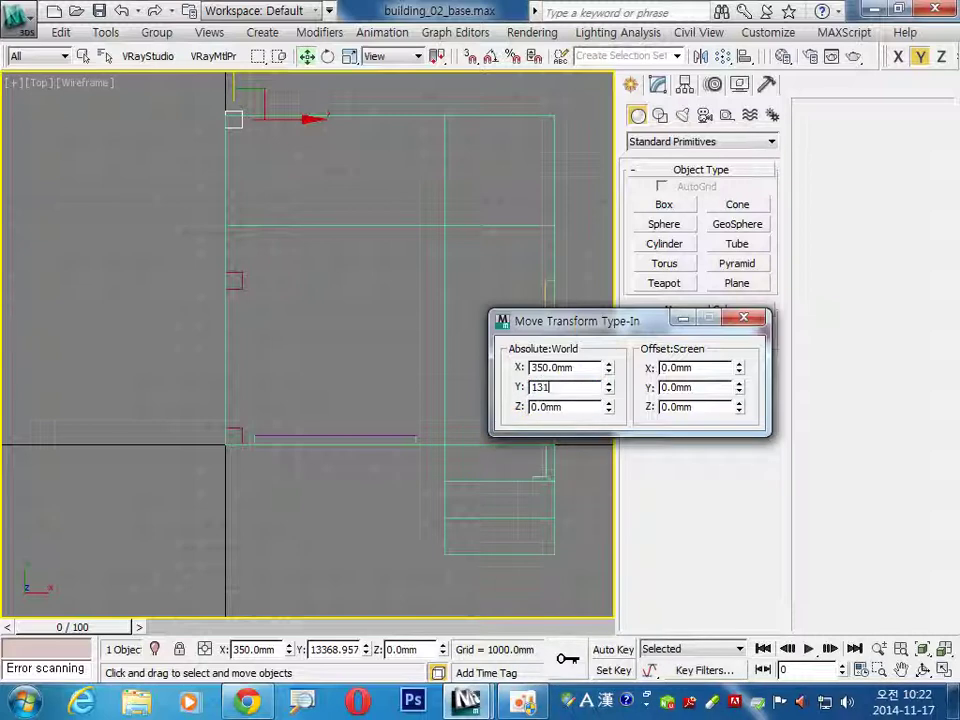
left_click(530, 575)
key("alt+w")
left_click(578, 492)
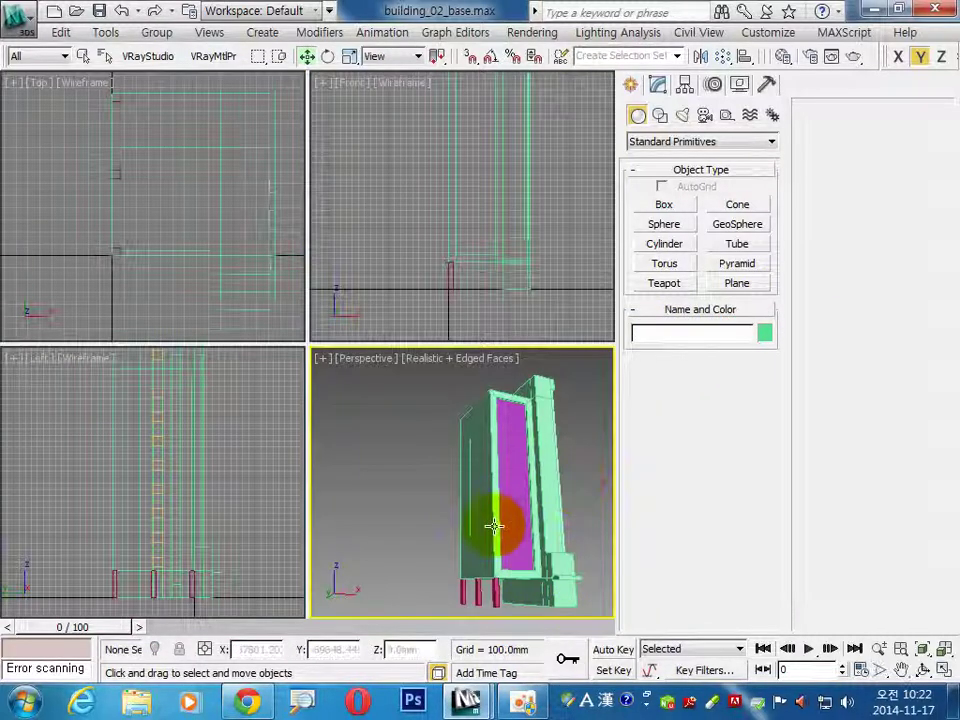
Attach the red pillars to the Box001 editable poly.
left_click(490, 524)
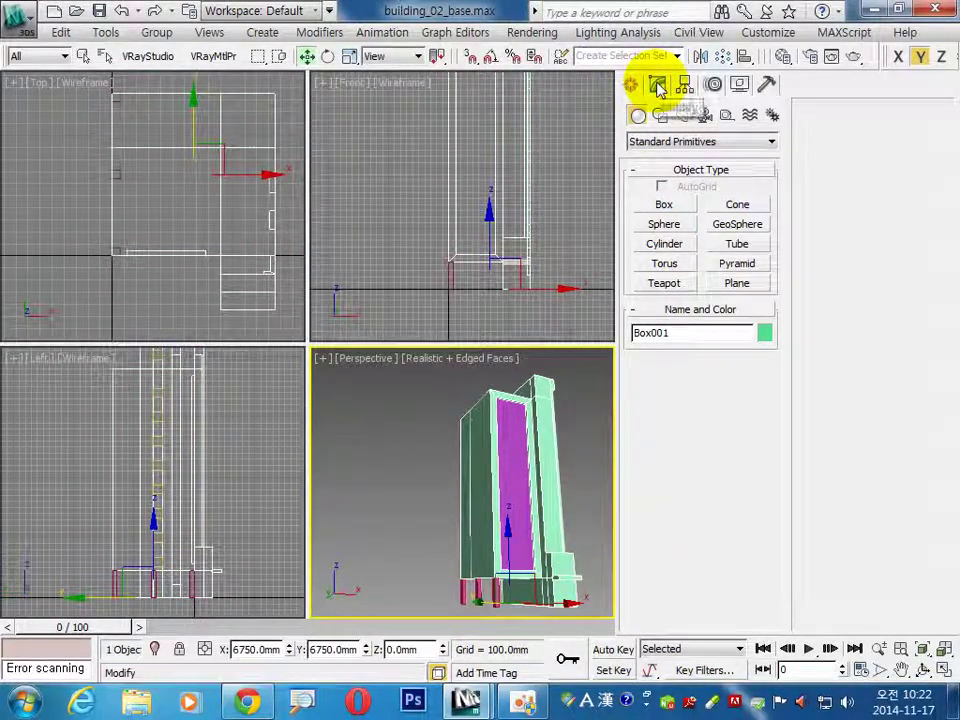
left_click(658, 86)
left_click(827, 248)
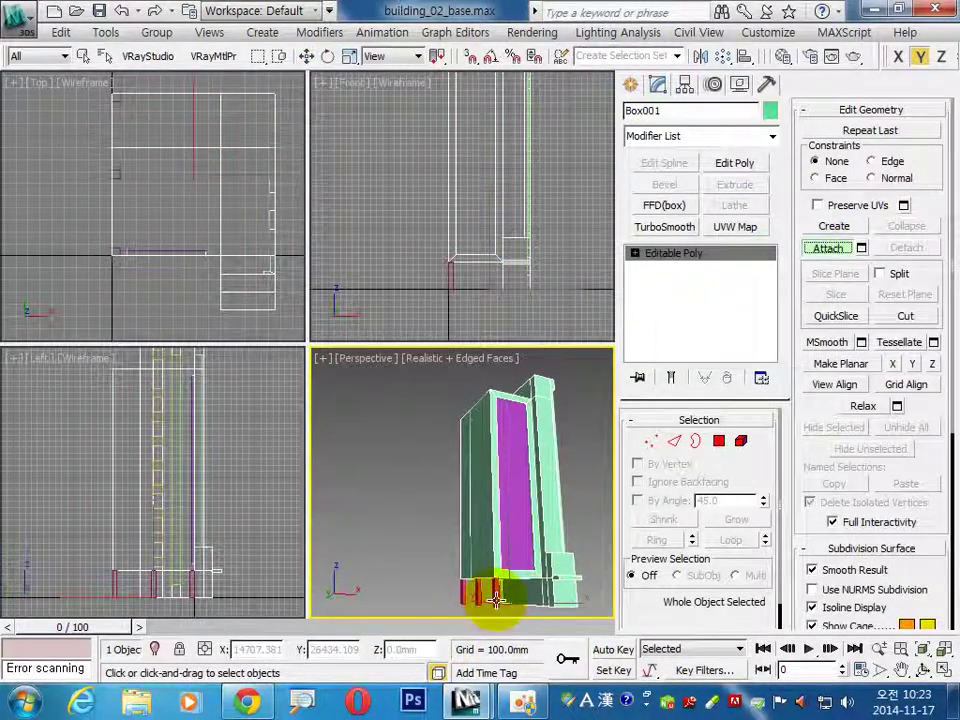
left_click(495, 598)
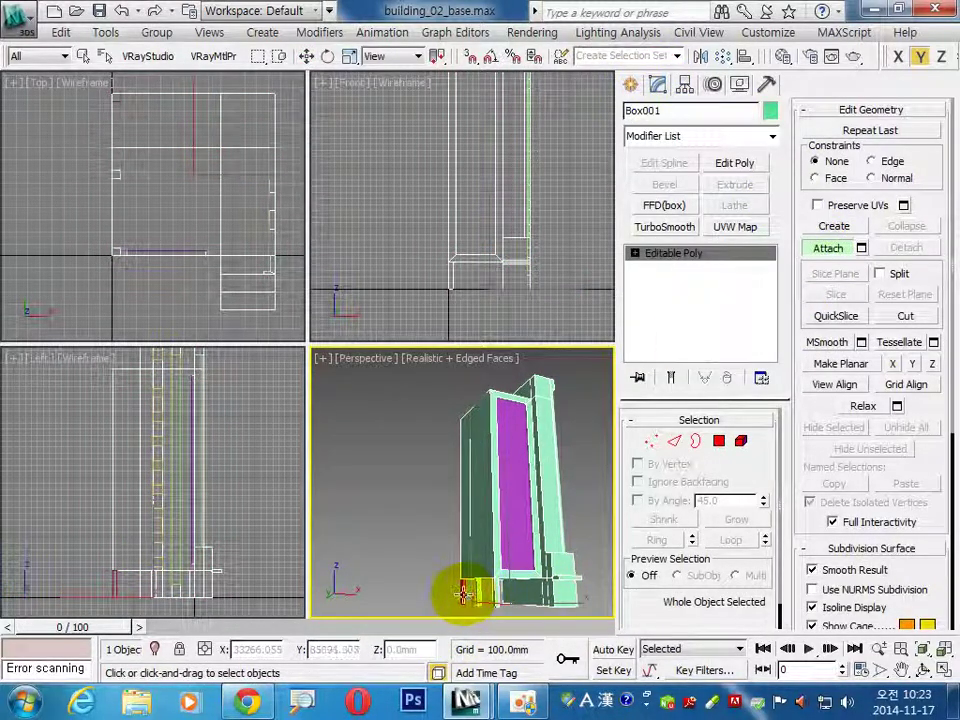
key("w")
left_click(588, 503)
mouse_move(588, 503)
middle_mouse_down("alt")
mouse_move(514, 525)
mouse_move(381, 531)
middle_mouse_up("alt")
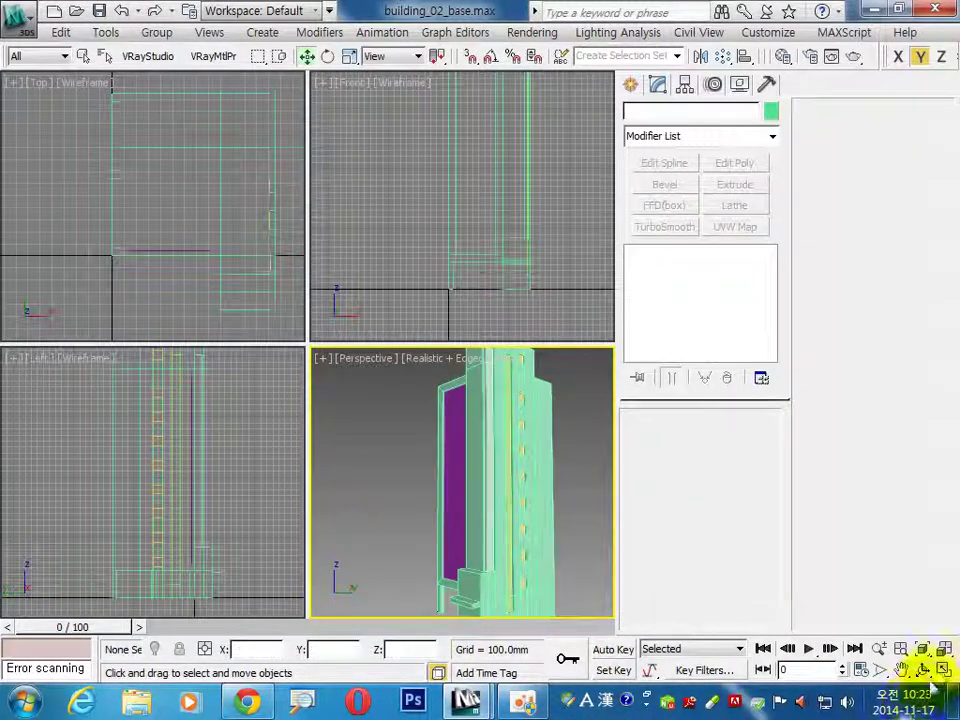
Isolate the purple panel Object001 with Alt+Q and enter Edge sub-object level.
left_click(943, 670)
mouse_move(553, 443)
middle_mouse_down("alt")
mouse_move(450, 450)
mouse_move(248, 380)
middle_mouse_up("alt")
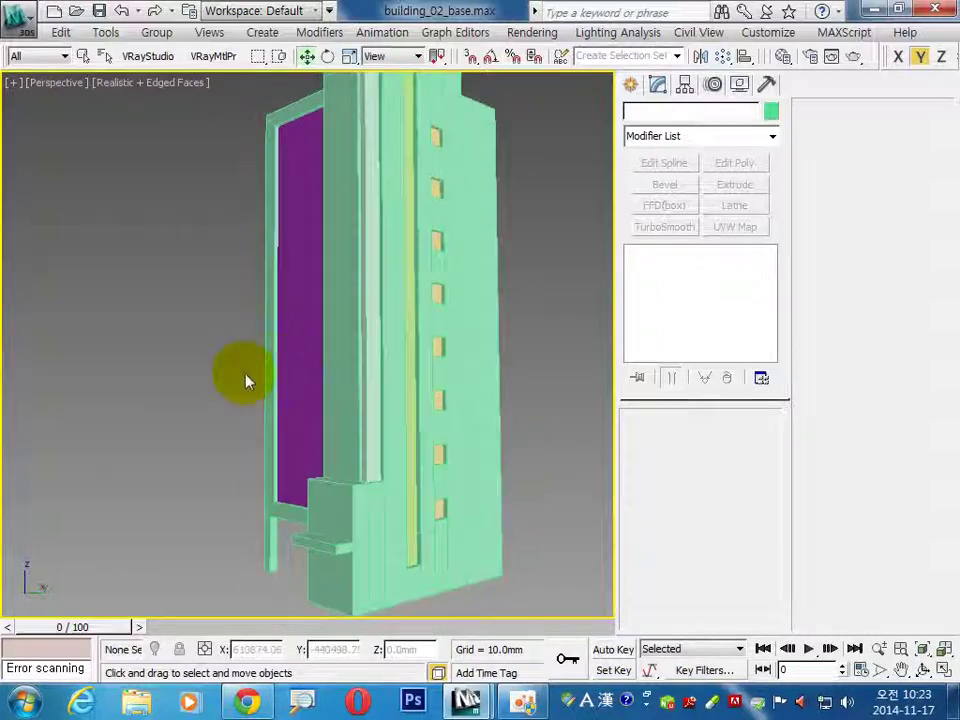
left_click(291, 366)
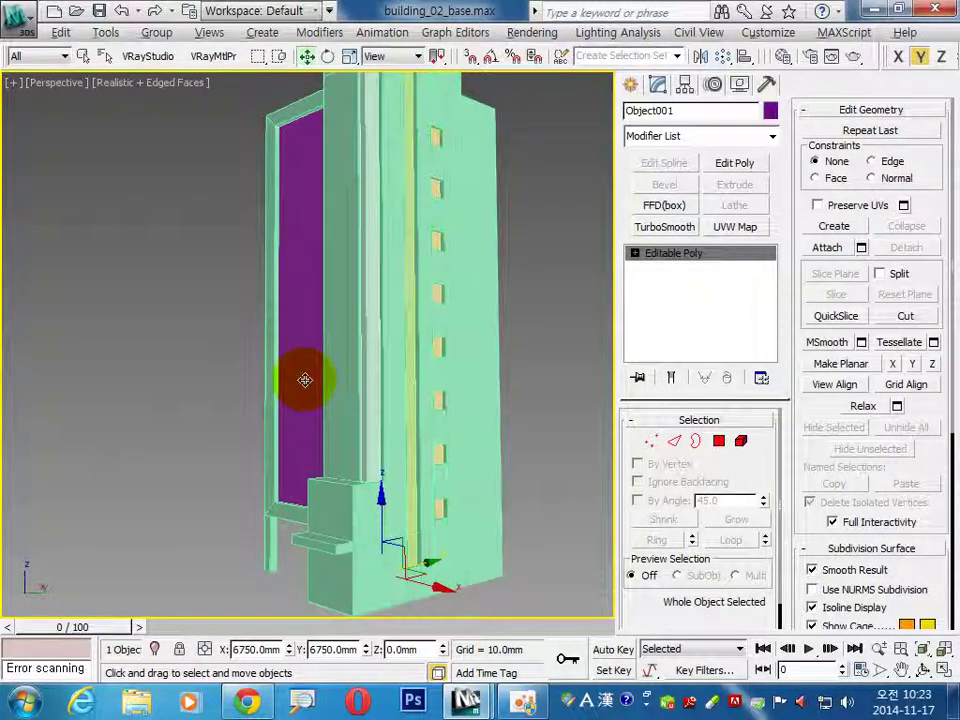
key("alt+q")
middle_click_drag(336, 462, 381, 482, "alt")
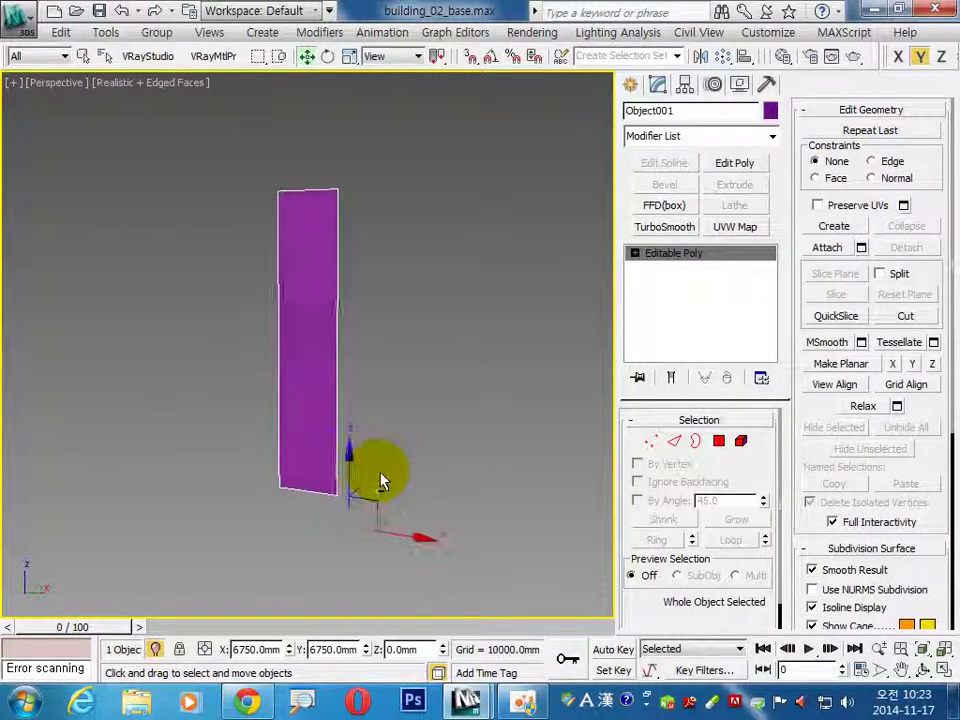
left_click(676, 442)
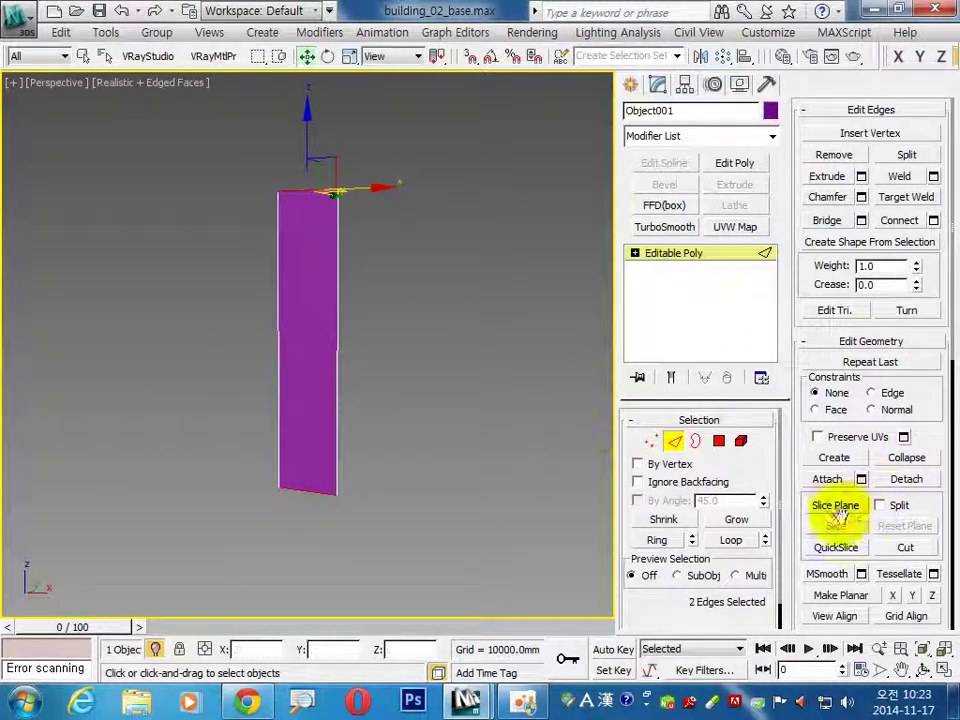
Connect the selected panel edges with 9 segments, then clear the selection.
left_click(933, 221)
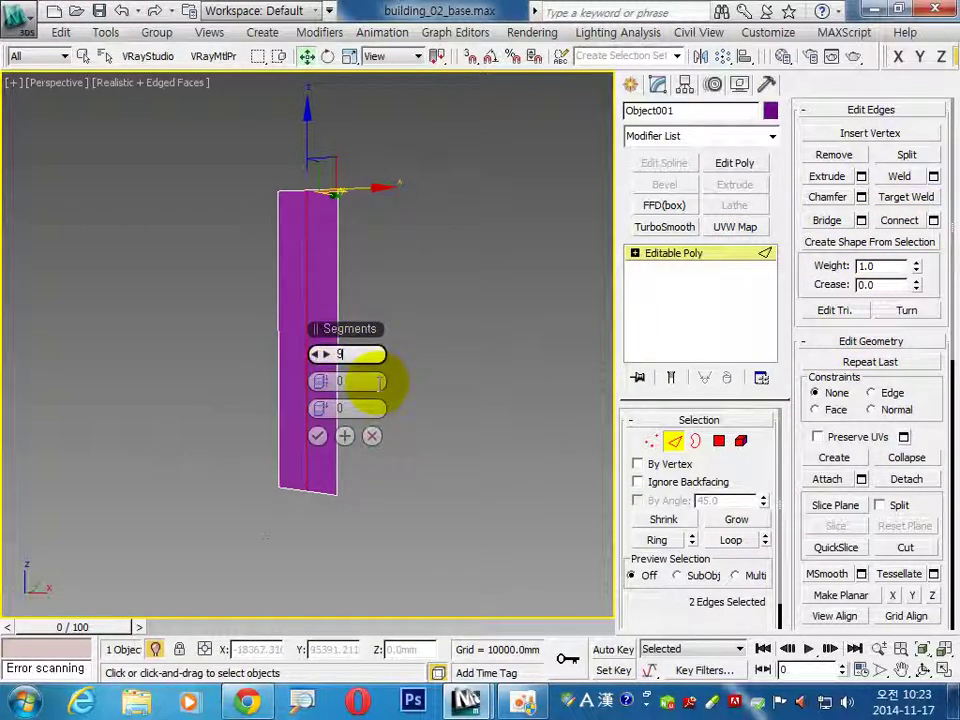
left_click(380, 381)
left_click(317, 435)
left_click(418, 298)
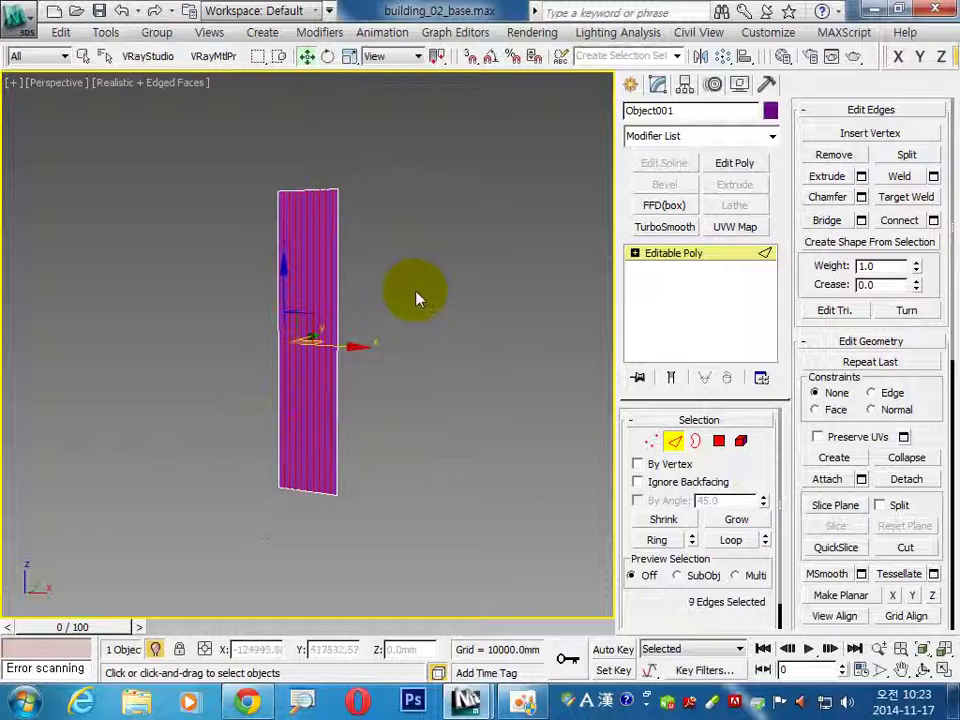
Connect the 11 vertical edges with 12 segments and chamfer the new edges 300mm.
left_click_drag(166, 389, 155, 381)
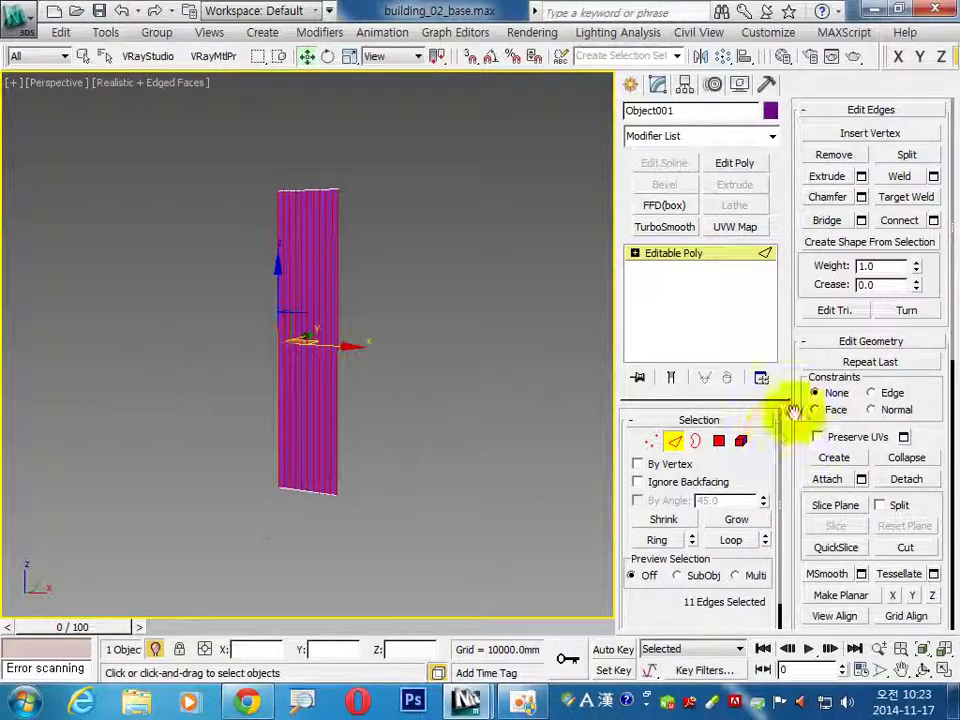
left_click(934, 222)
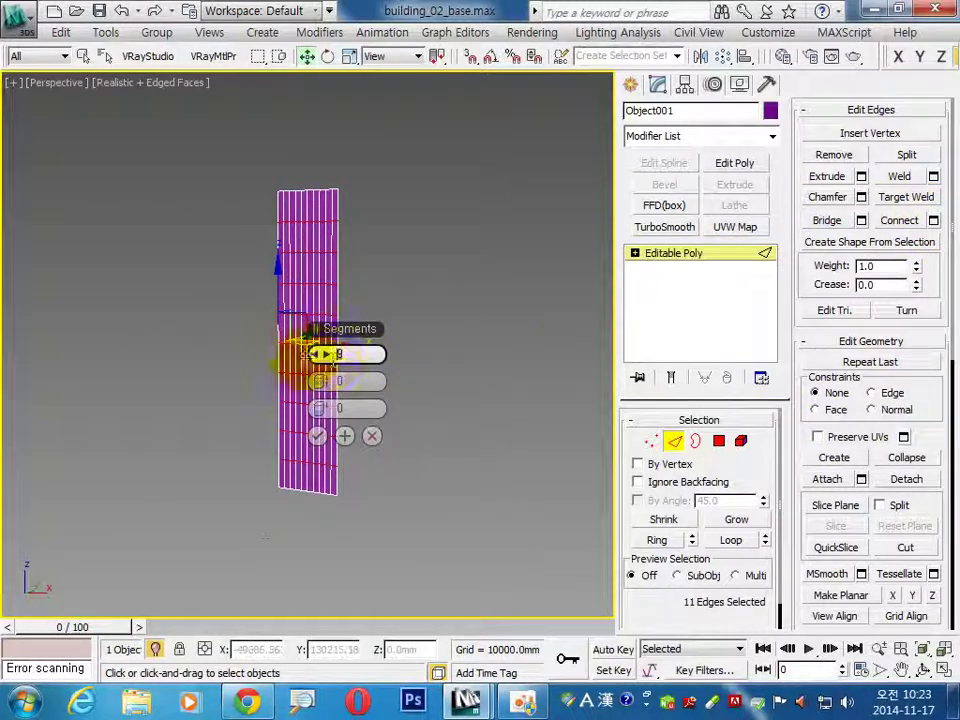
type("12")
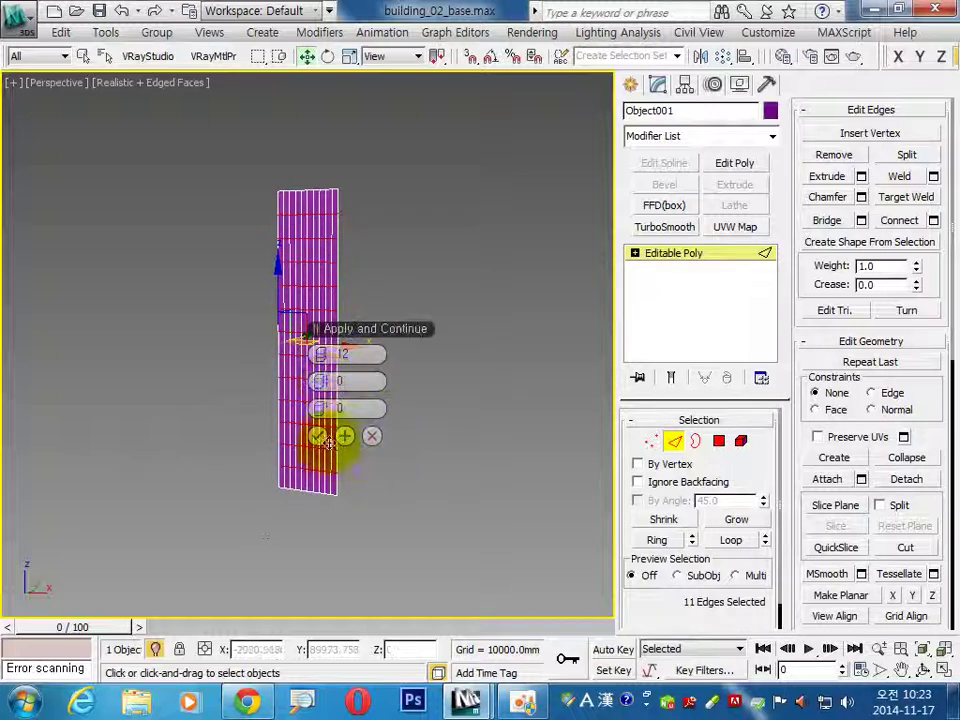
left_click(317, 435)
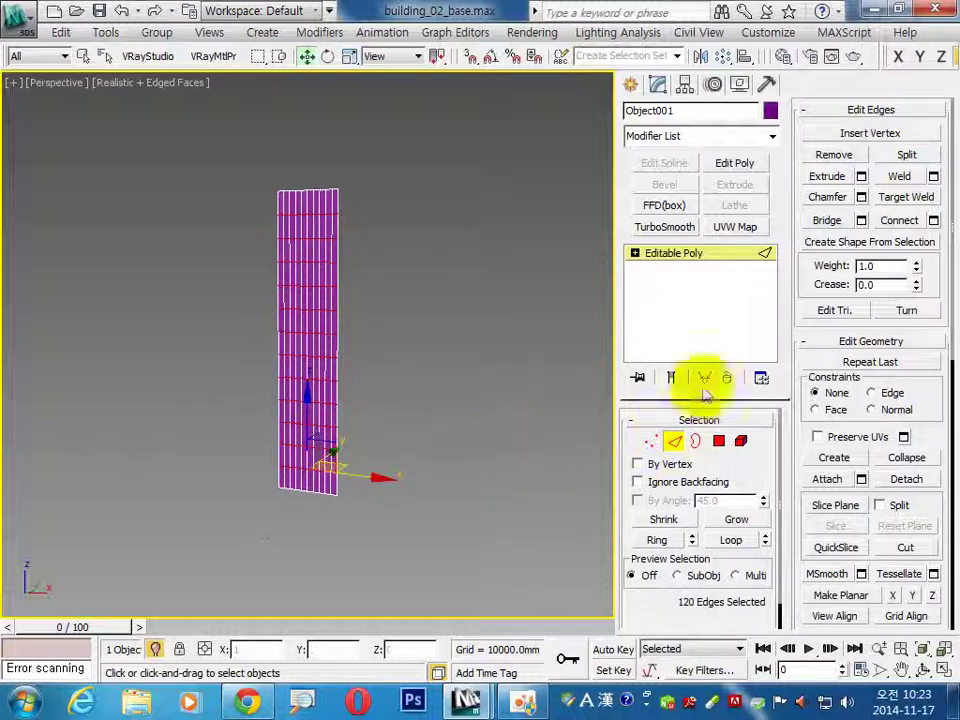
left_click(861, 197)
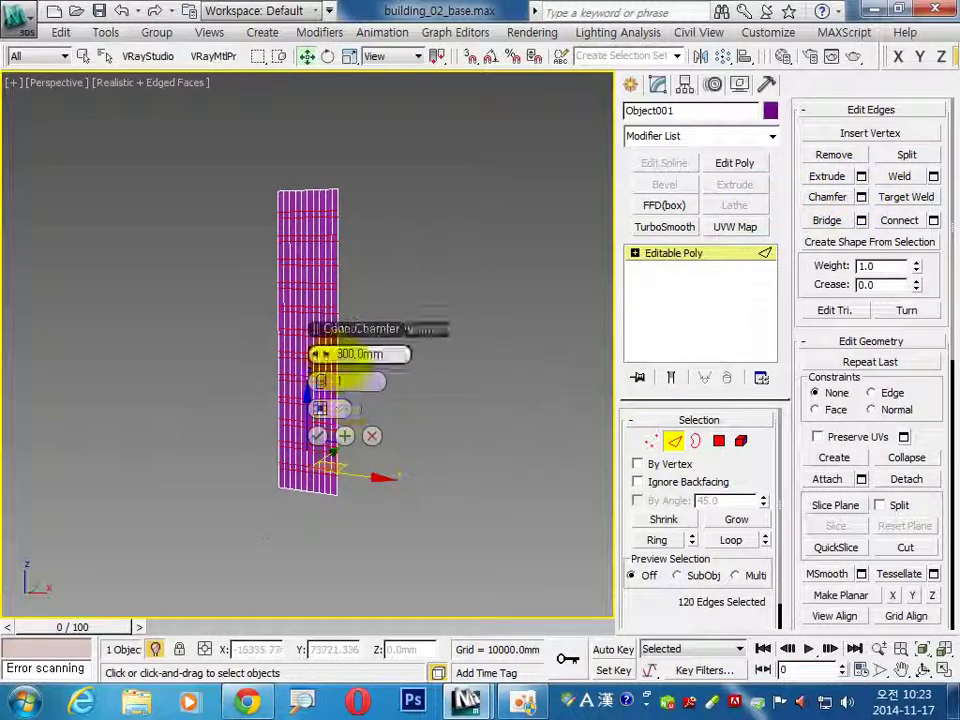
left_click(317, 437)
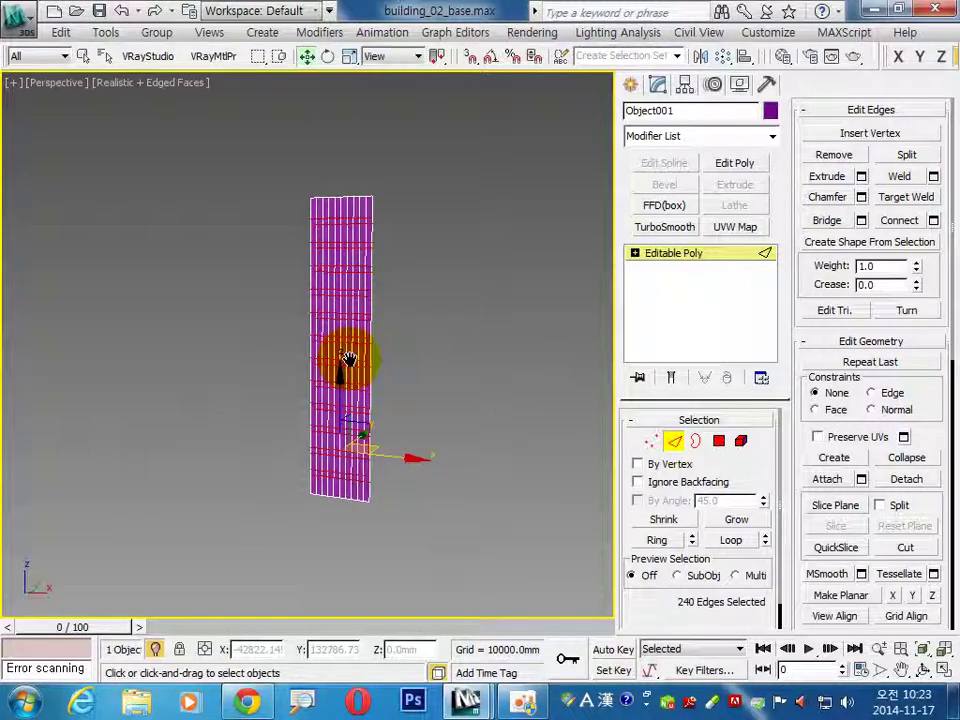
scroll(343, 356, "up", 3)
left_click(719, 442)
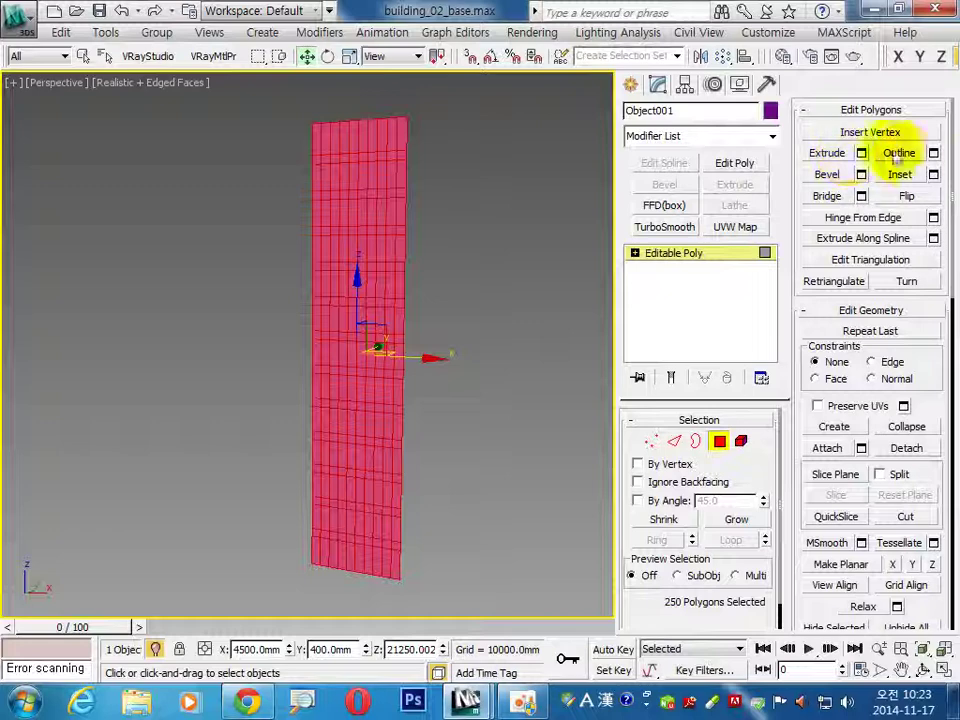
Inset the grid cells By Polygon by 50mm.
left_click(933, 175)
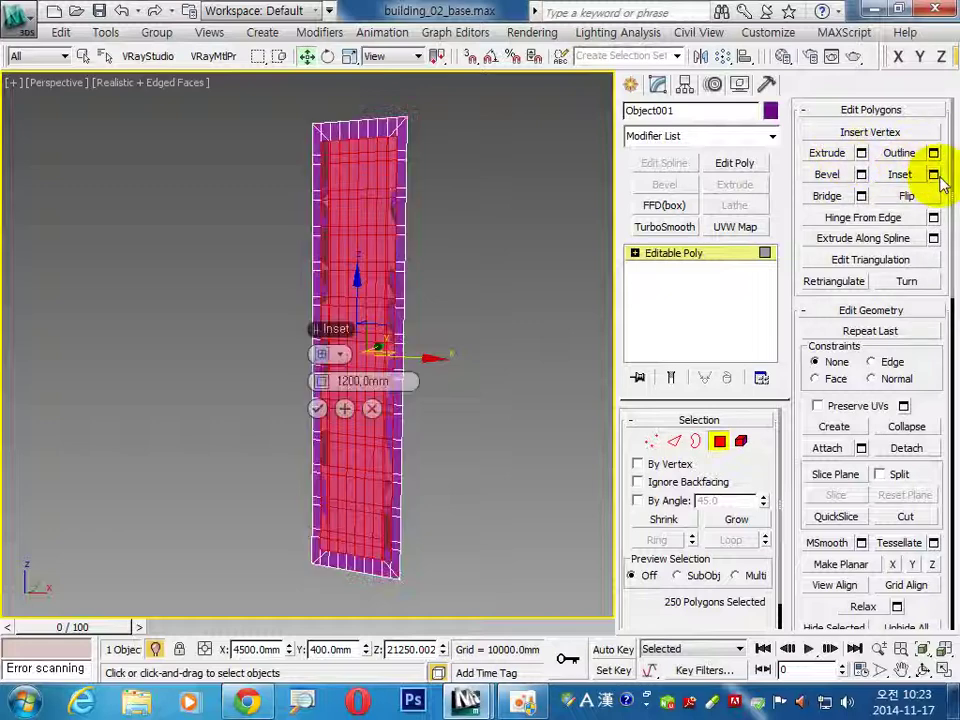
left_click(342, 356)
left_click(390, 390)
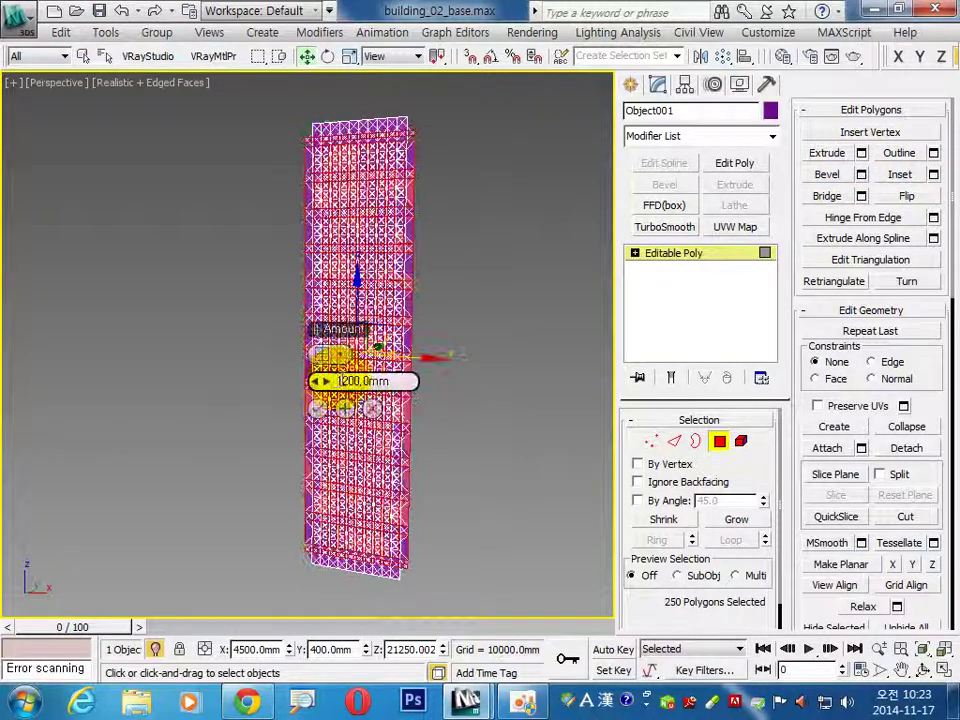
type("0")
key("Return")
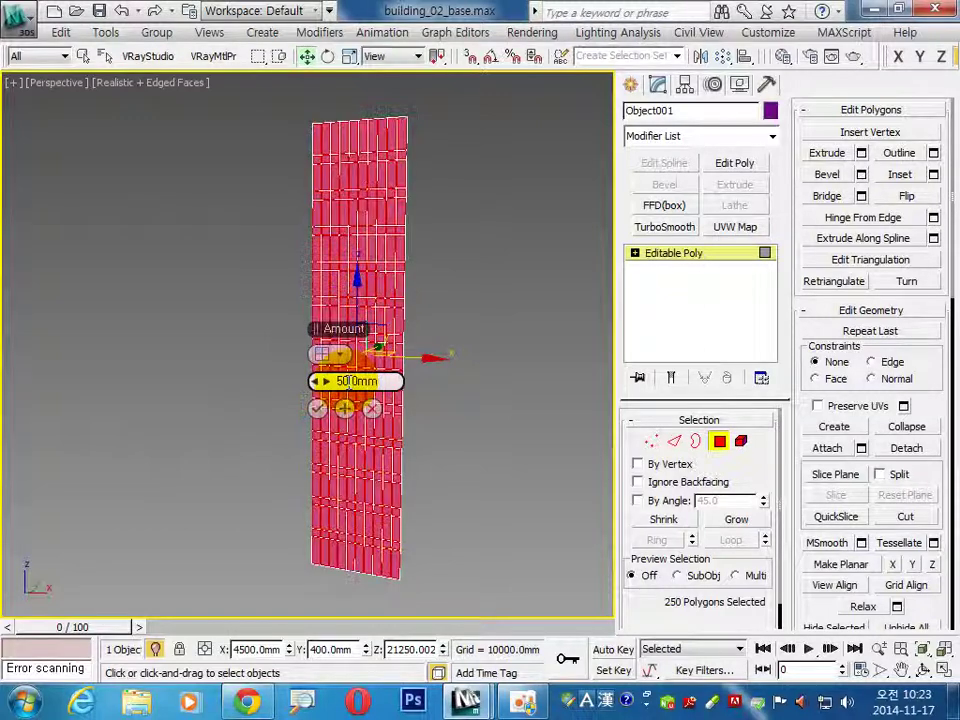
left_click(318, 408)
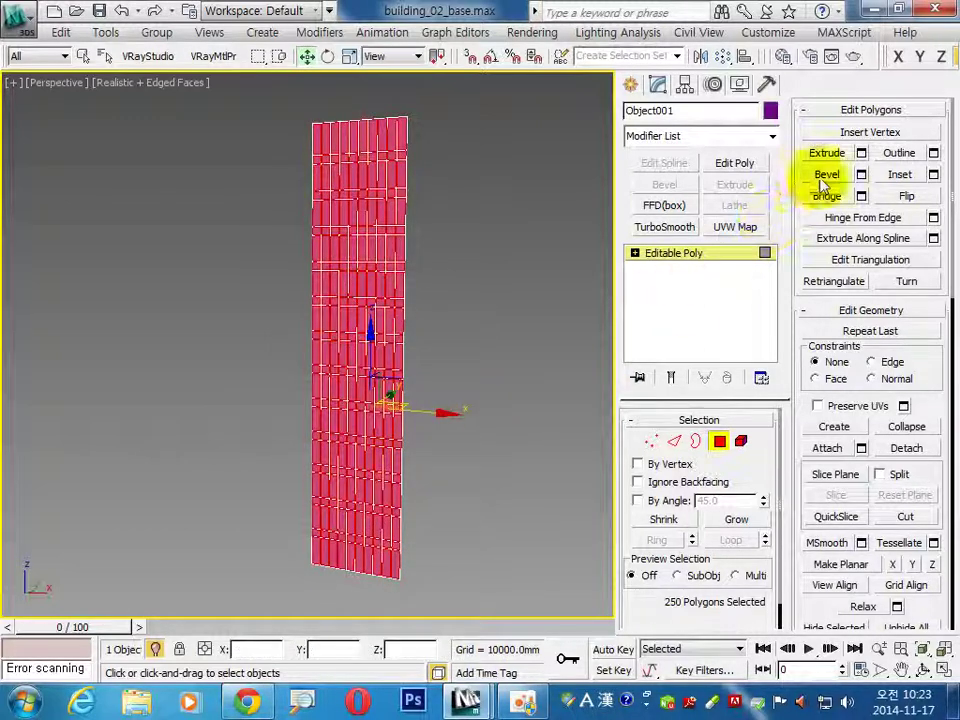
Extrude the inset cells -200mm and detach them as a new named object.
left_click(861, 153)
type("-200")
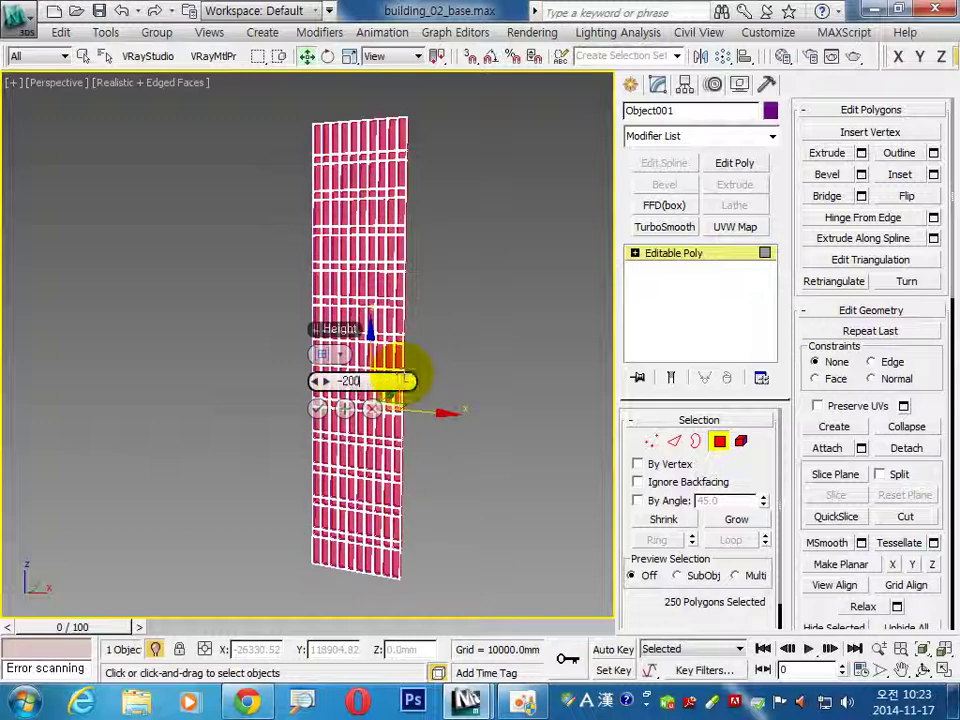
key("Return")
left_click(318, 408)
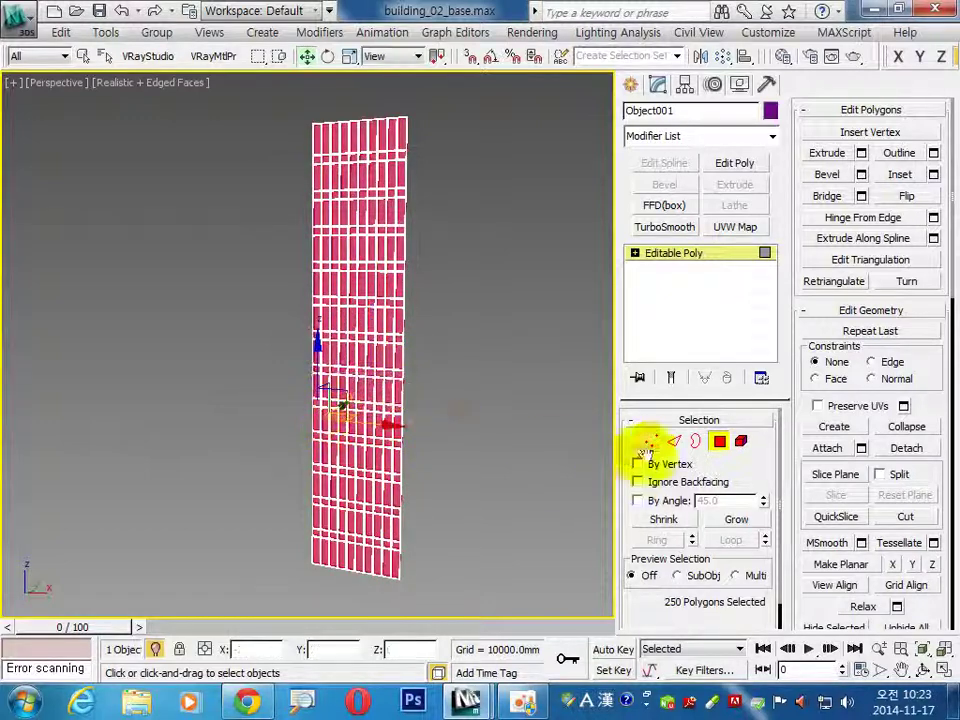
left_click(918, 450)
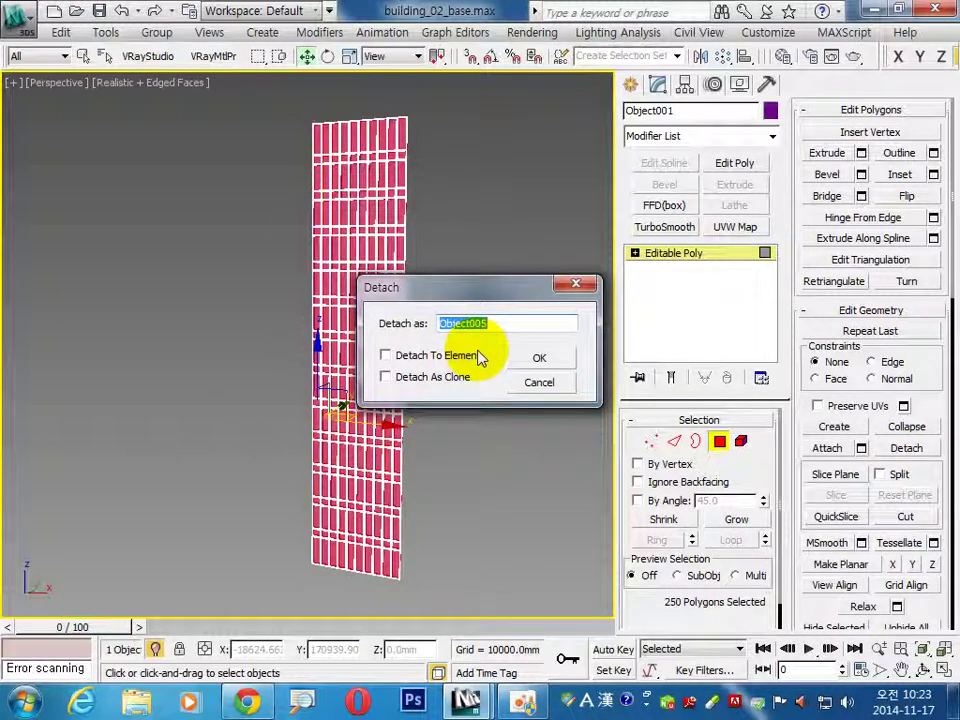
type("g_04")
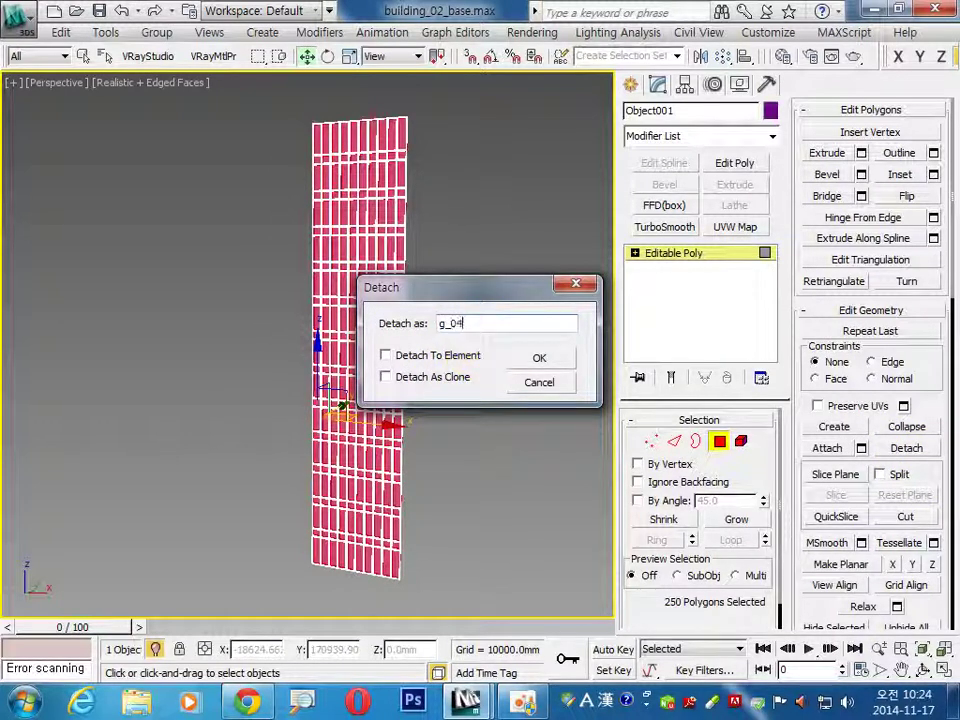
key("Return")
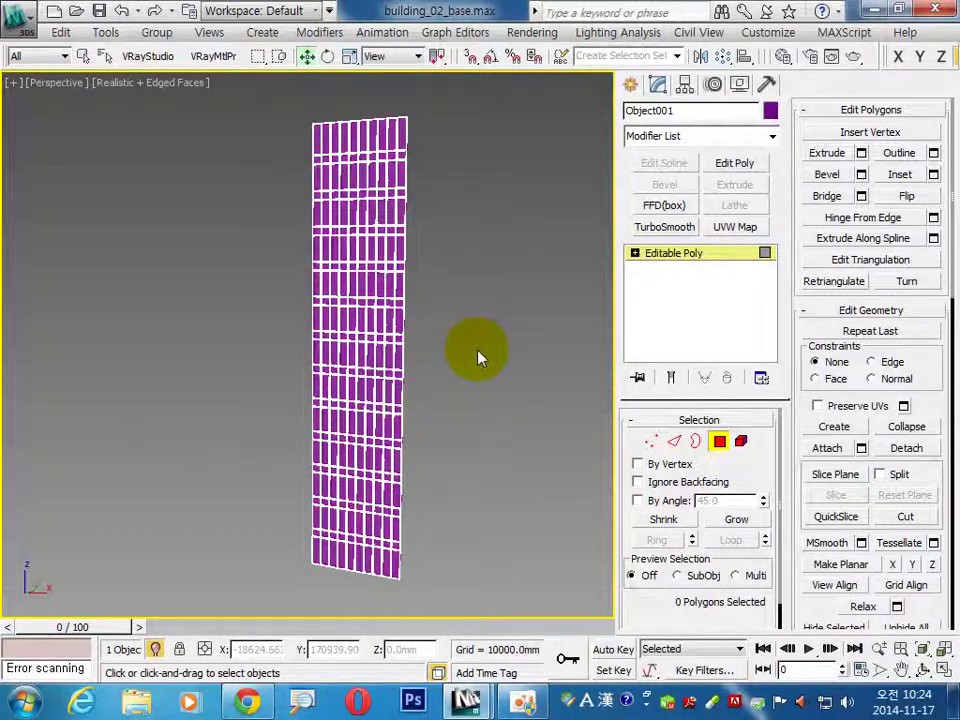
Give Object001's grid frame a teal object colour.
left_click(719, 441)
left_click(770, 110)
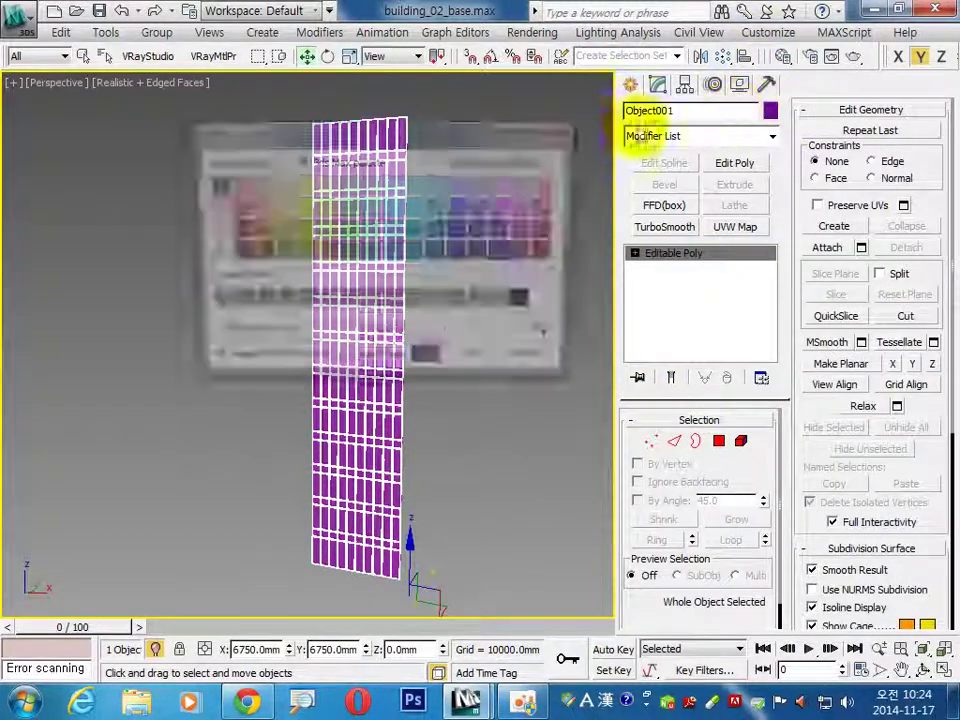
left_click(415, 253)
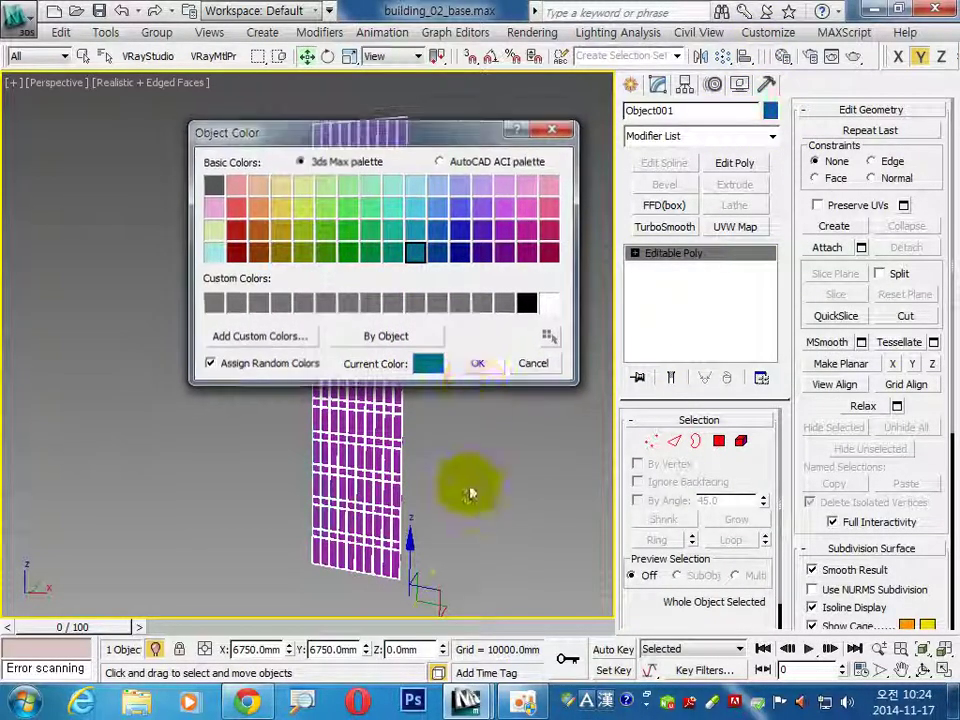
key("Return")
left_click(414, 525)
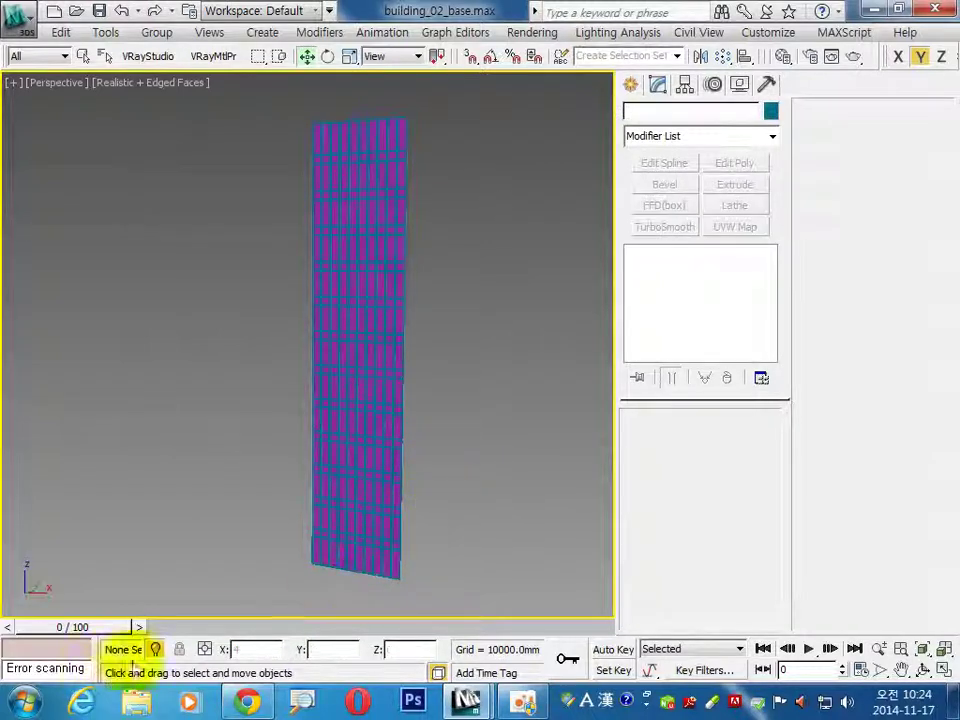
End isolation, isolate the thin side column Object002, and select its four faces in Polygon mode.
left_click(155, 649)
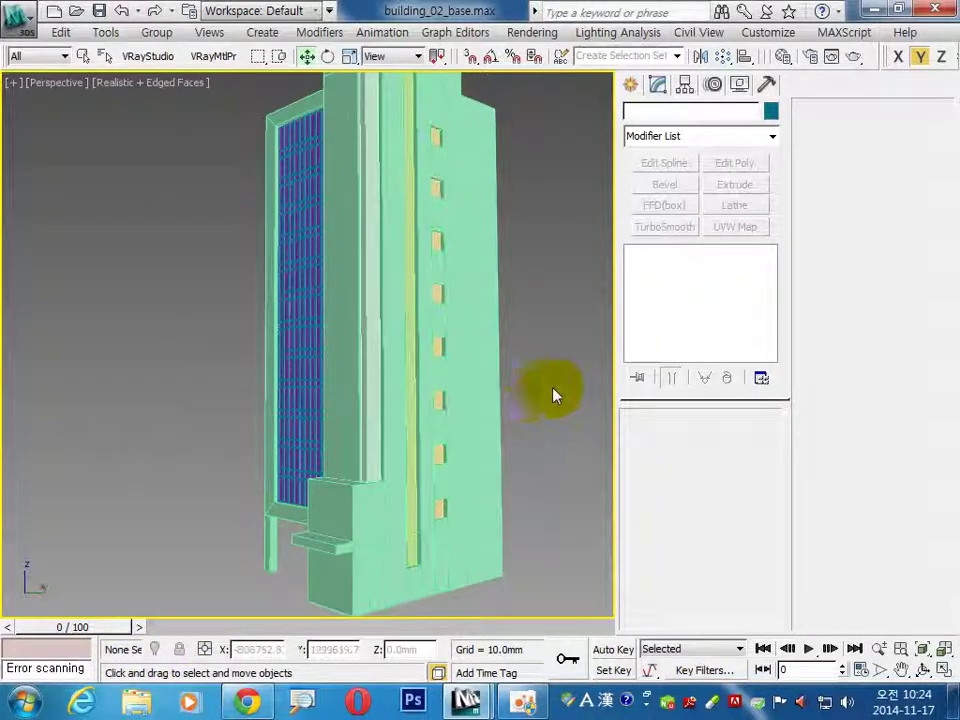
mouse_move(517, 383)
middle_mouse_down("alt")
mouse_move(488, 435)
mouse_move(364, 439)
mouse_move(396, 446)
mouse_move(339, 347)
mouse_move(371, 349)
middle_mouse_up("alt")
scroll(455, 430, "down", 3)
scroll(371, 349, "up", 3)
scroll(339, 354, "up", 1)
scroll(355, 388, "up", 2)
left_click(360, 387)
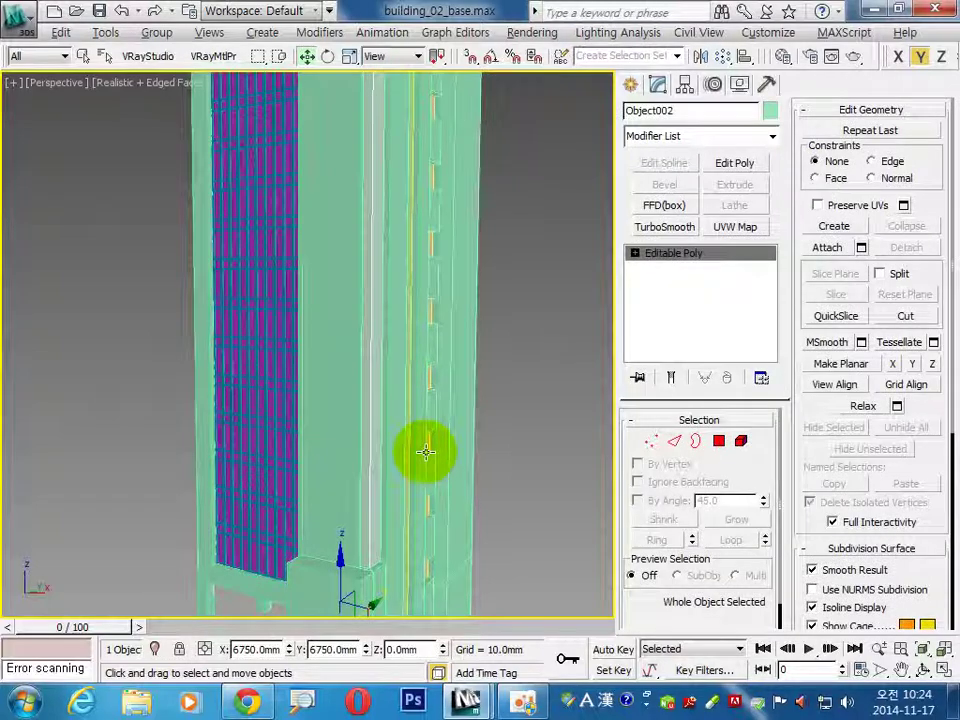
key("alt+q")
left_click(719, 441)
left_click_drag(260, 240, 428, 285)
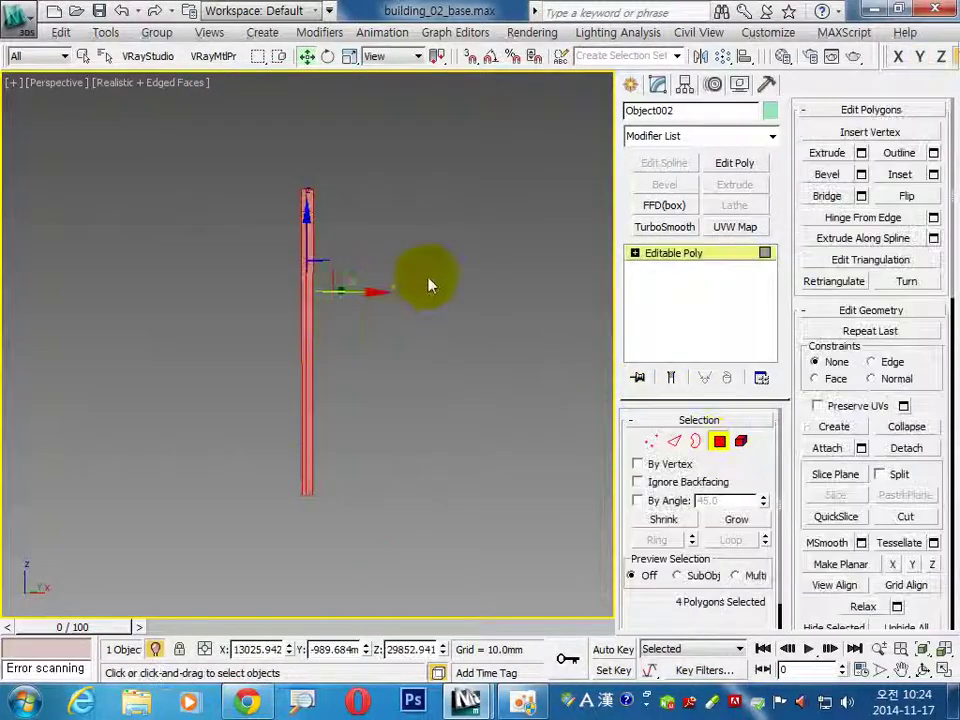
Inset the column's four faces 50mm and extrude them -200mm.
left_click(933, 174)
mouse_move(355, 381)
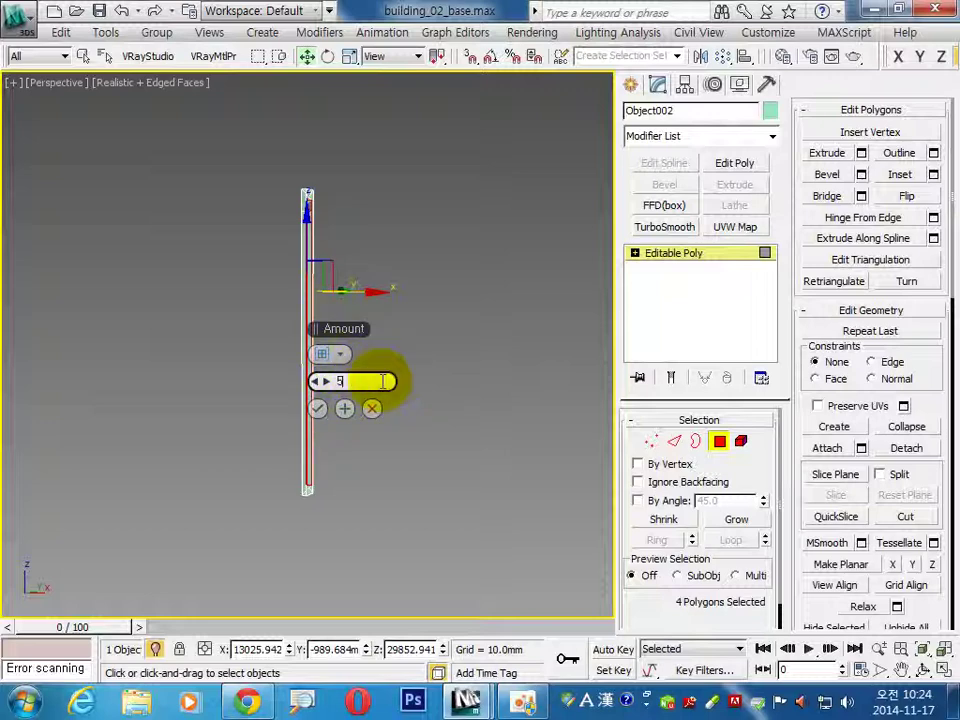
type("0")
key("Return")
left_click(319, 410)
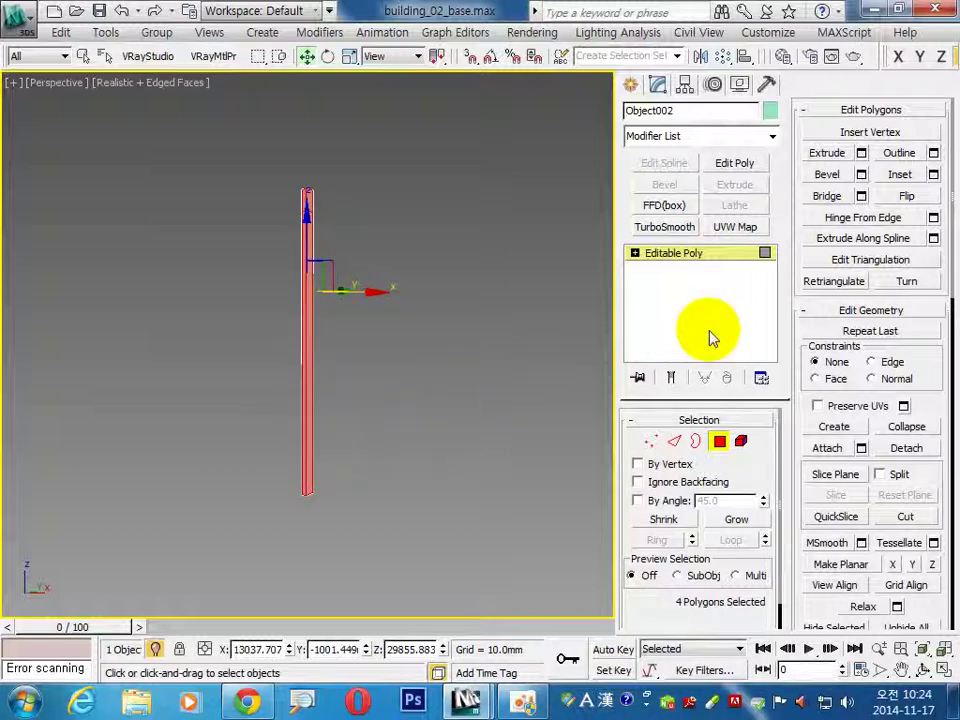
left_click(861, 152)
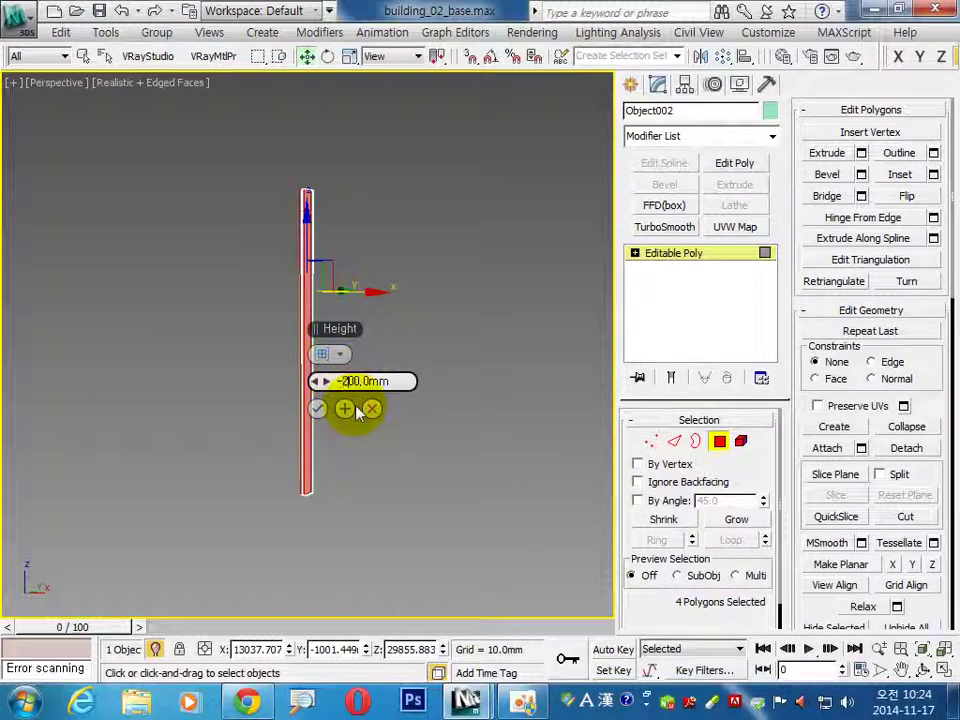
left_click(318, 408)
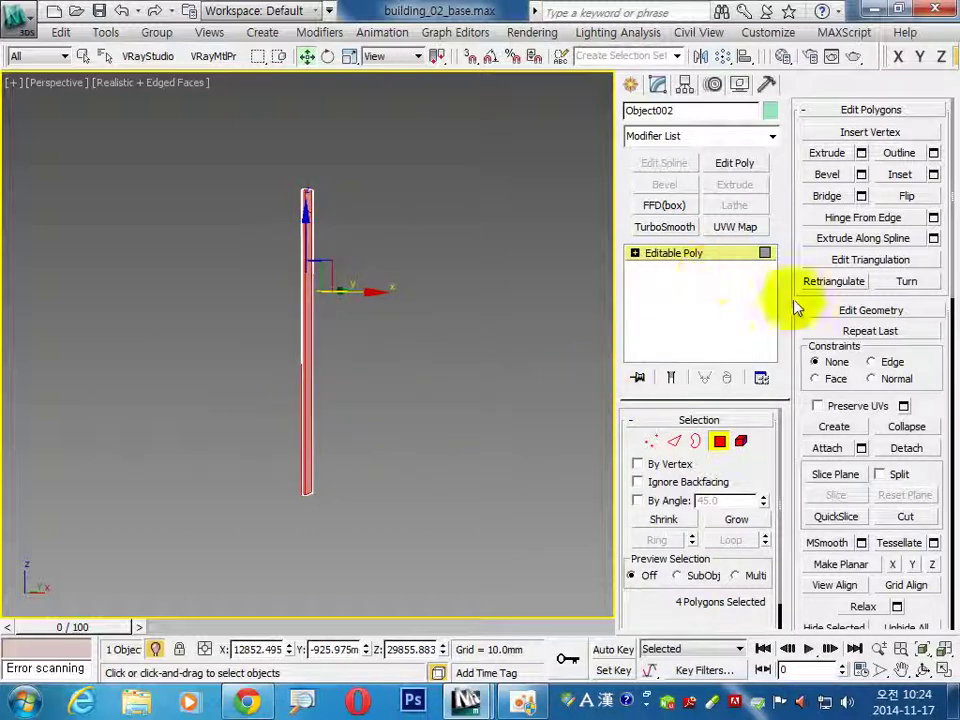
Detach the recessed faces as a new object named g_05.
left_click(906, 448)
type("g_05")
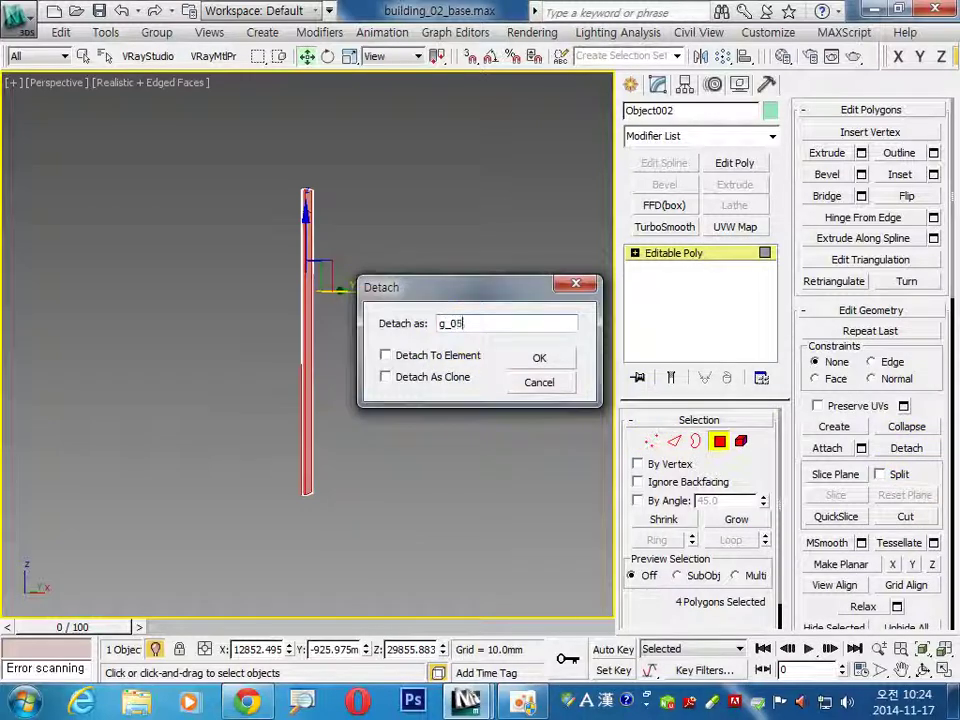
key("Return")
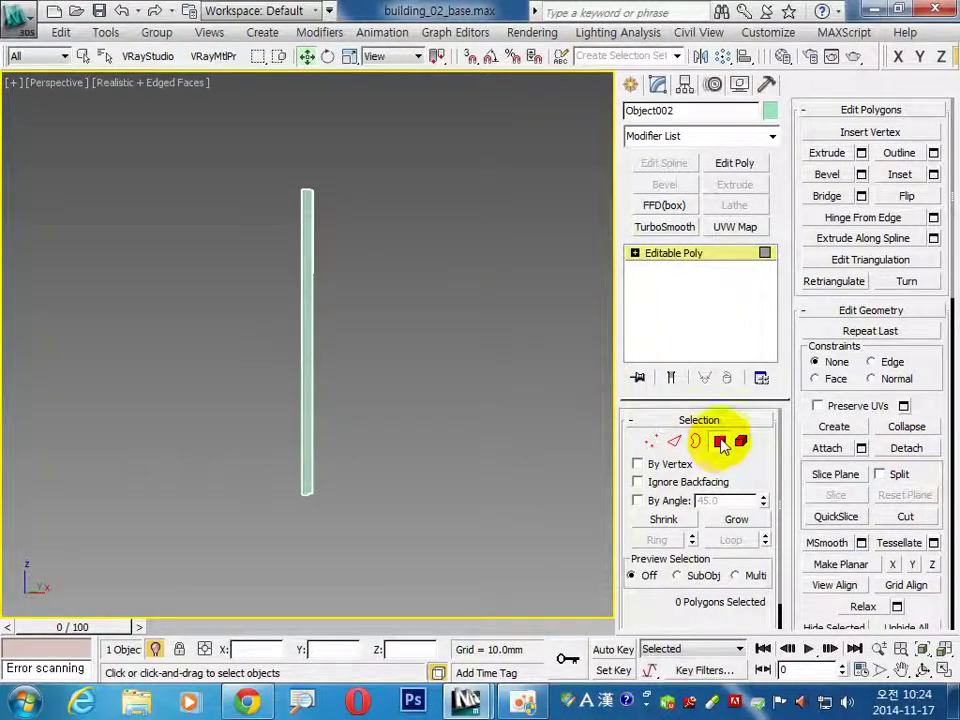
Give the column a dark blue object colour and deselect it.
left_click(721, 443)
left_click(768, 111)
left_click(414, 229)
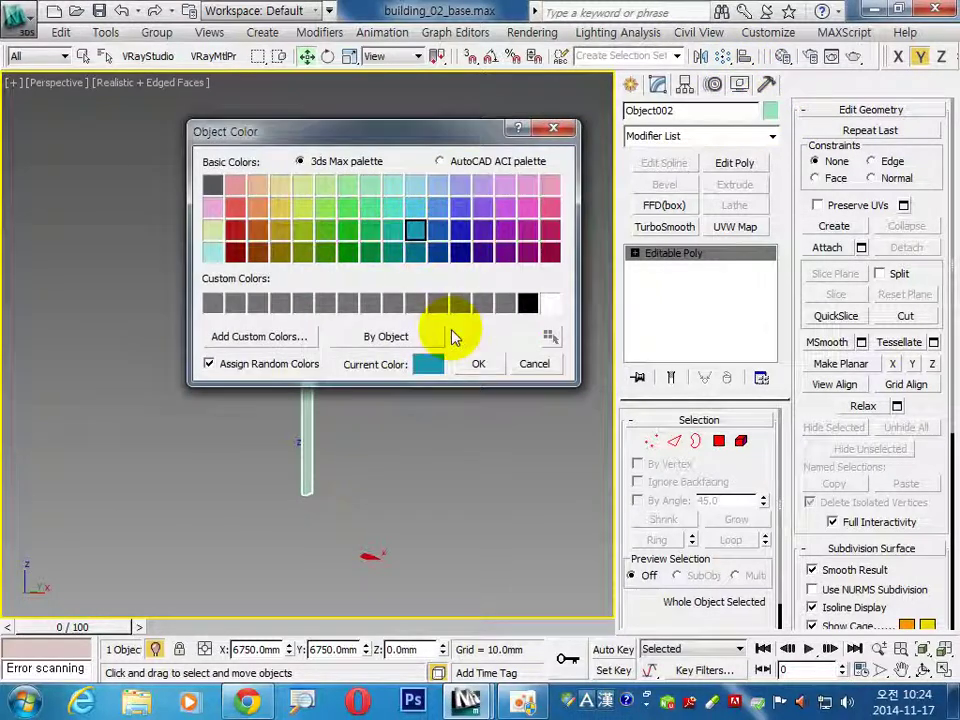
left_click(460, 250)
left_click(478, 366)
left_click(343, 461)
End isolation and orbit around building_02.max's facade to inspect the column.
scroll(321, 422, "up", 3)
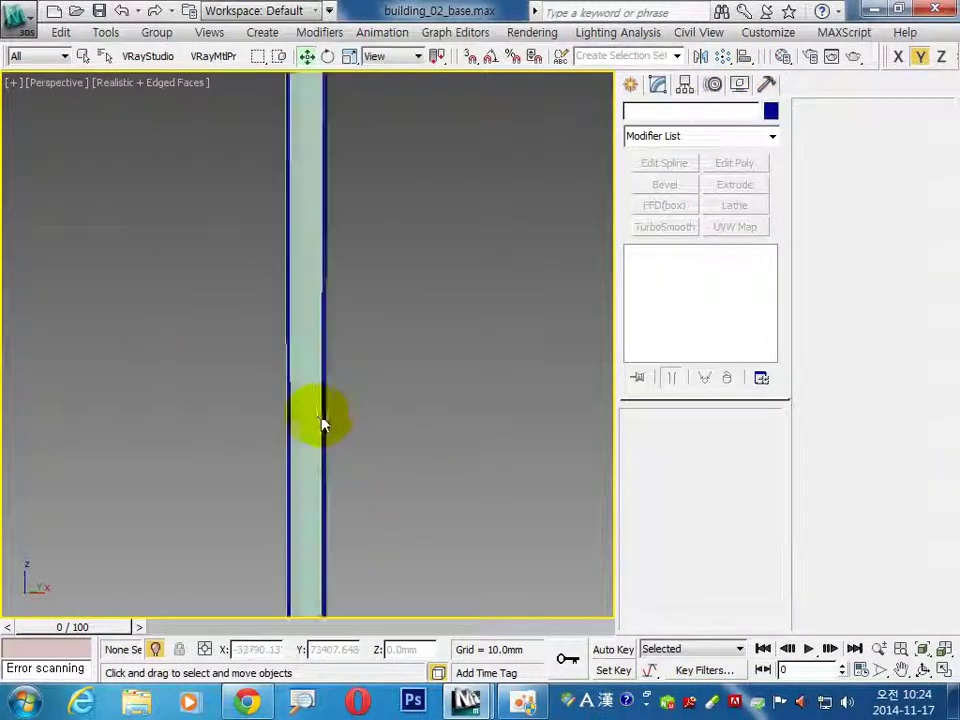
scroll(311, 401, "up", 2)
scroll(428, 468, "down", 4)
scroll(399, 467, "down", 3)
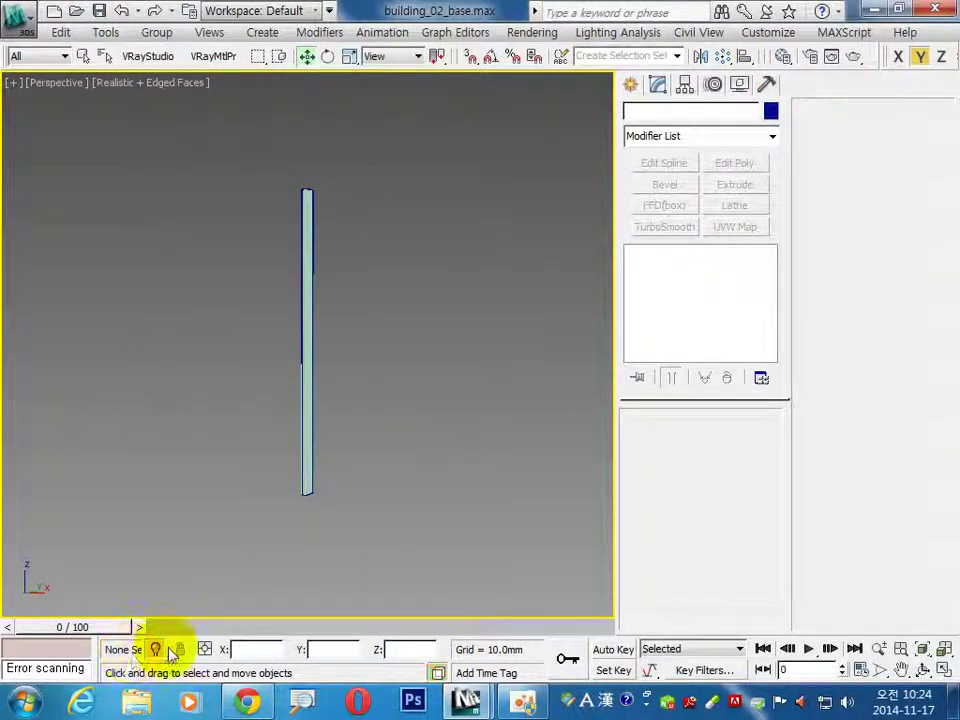
left_click(155, 649)
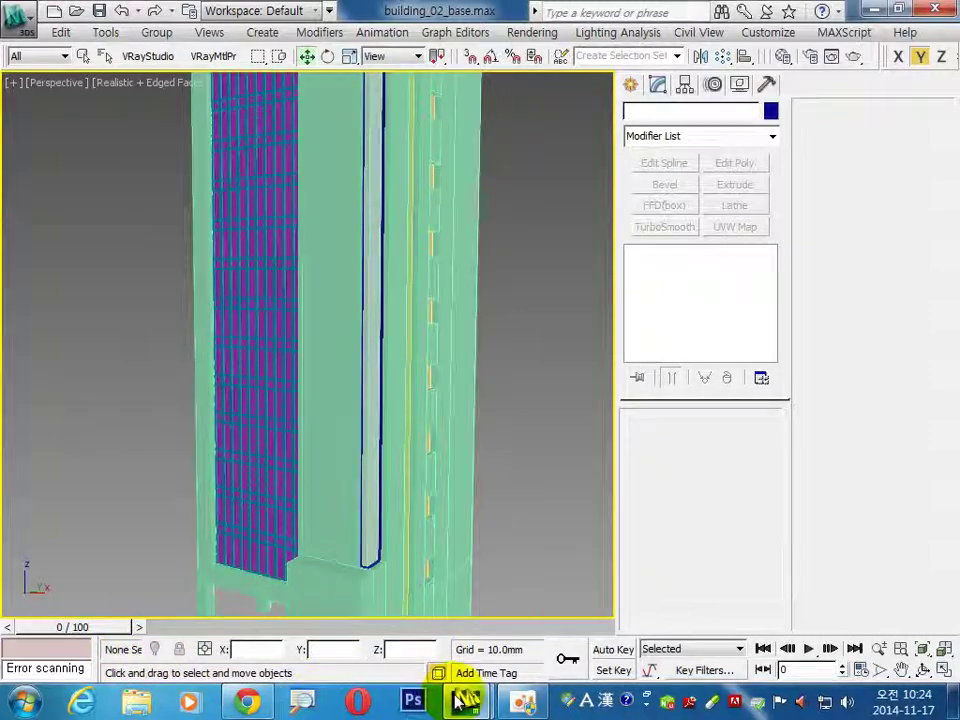
left_click(364, 652)
middle_click_drag(403, 534, 268, 482, "alt")
scroll(325, 470, "up", 5)
scroll(320, 447, "up", 3)
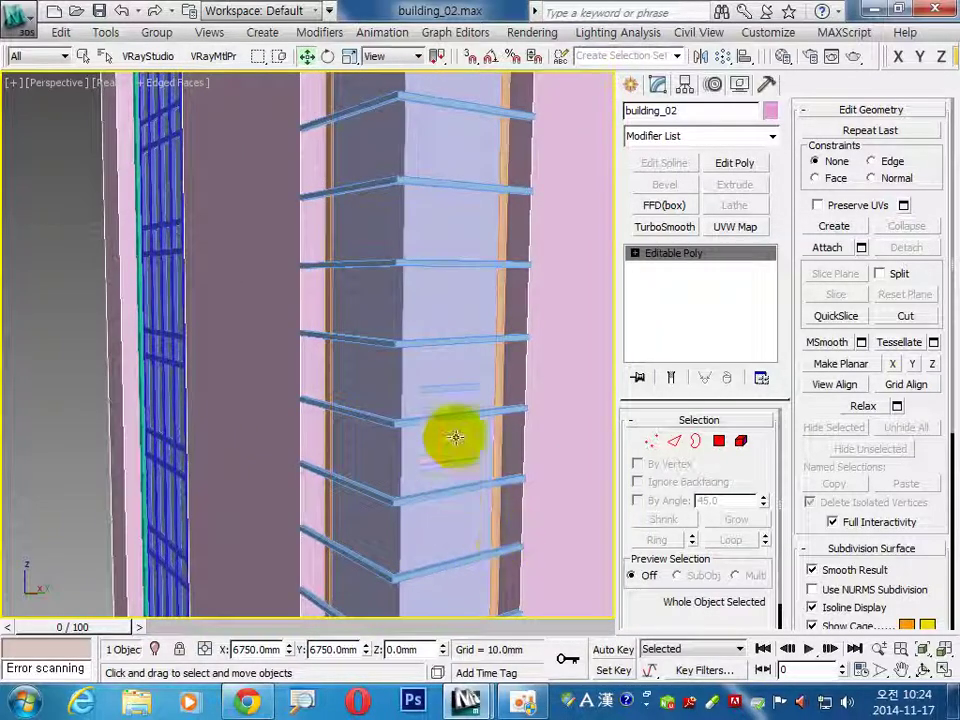
scroll(457, 430, "down", 3)
Switch to building_02_base.max, orbit to the side wall, and select the building model.
left_click(466, 703)
left_click(478, 615)
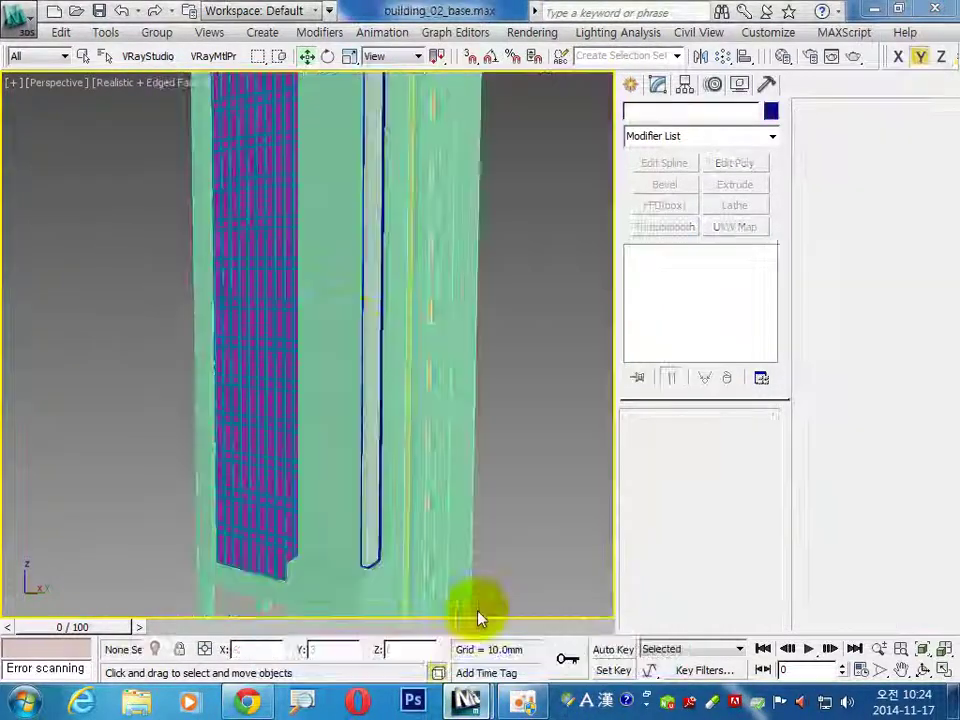
mouse_move(414, 339)
middle_mouse_down("alt")
mouse_move(403, 381)
mouse_move(381, 333)
middle_mouse_up("alt")
scroll(381, 333, "up", 3)
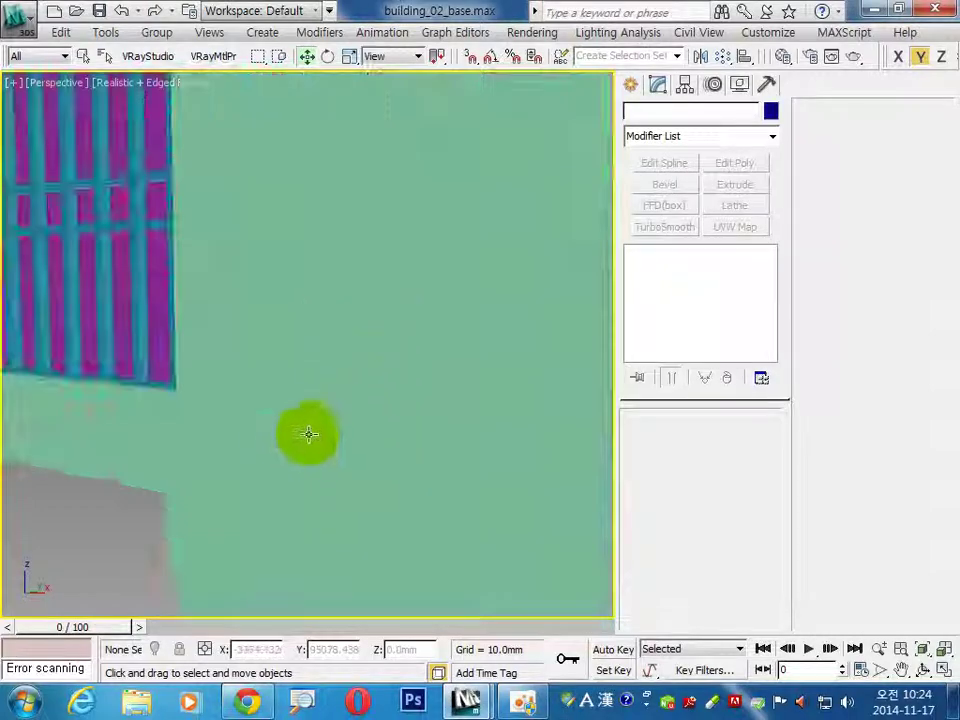
mouse_move(396, 441)
middle_mouse_down("alt")
mouse_move(364, 474)
mouse_move(283, 458)
mouse_move(366, 422)
mouse_move(332, 446)
mouse_move(321, 407)
middle_mouse_up("alt")
scroll(367, 421, "down", 5)
left_click(355, 443)
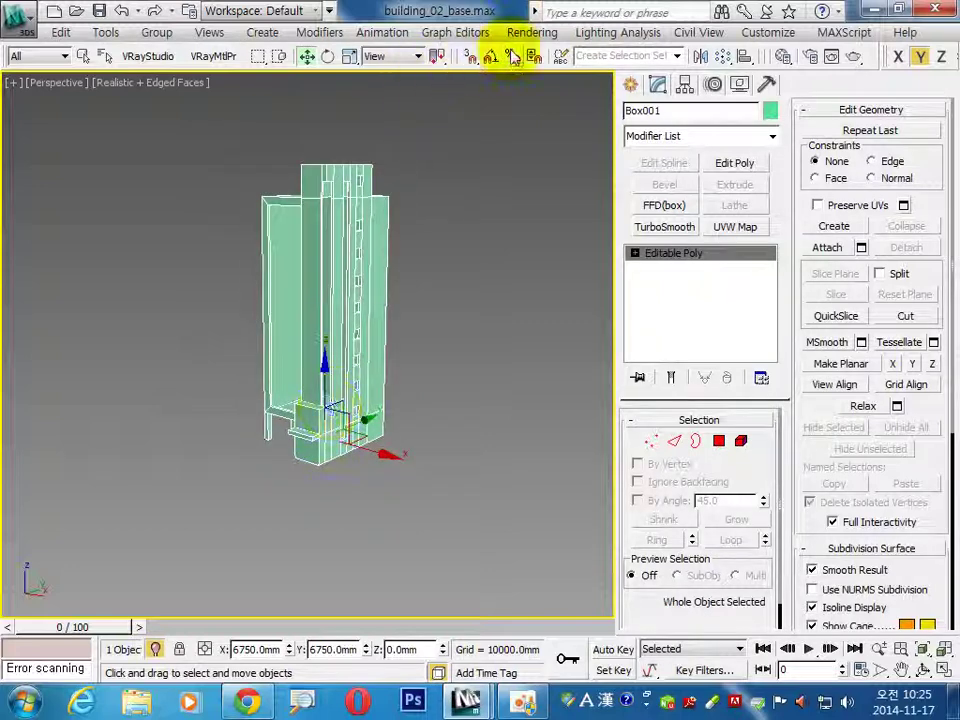
Set 3D snapping to target vertices.
right_click(469, 58)
left_click(398, 350)
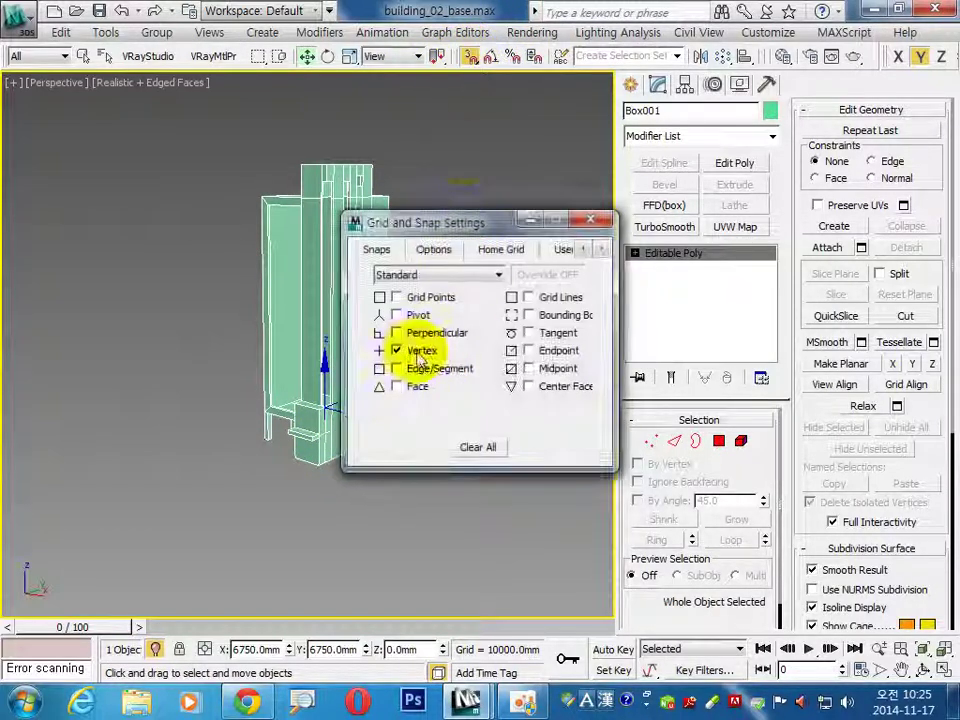
left_click(596, 221)
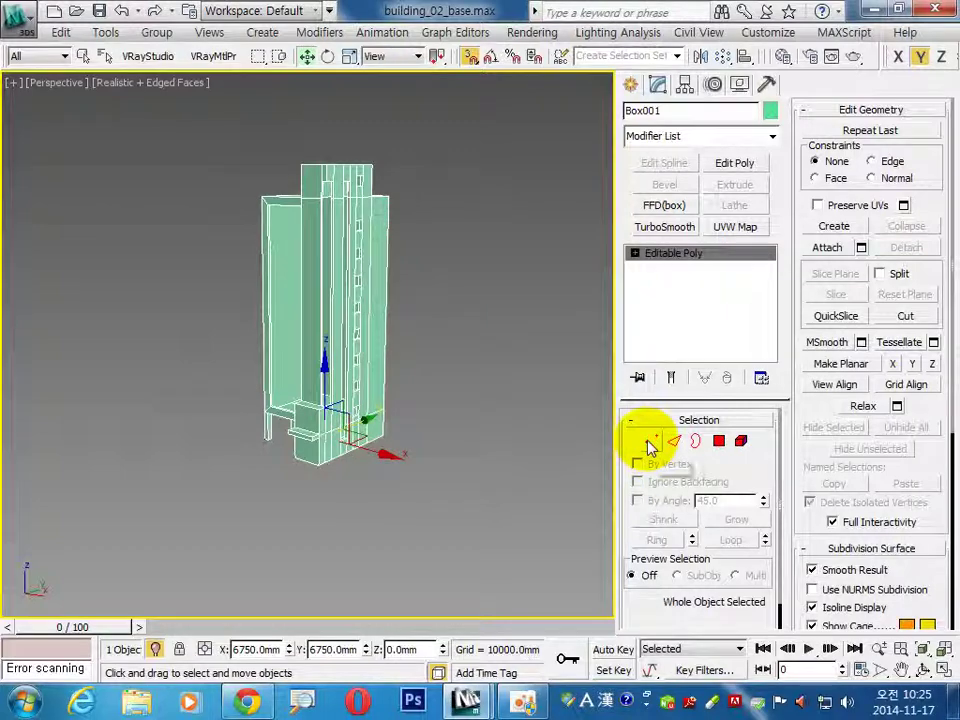
Bring up the Shapes > Splines creation options in the Create panel.
left_click(630, 84)
scroll(337, 406, "up", 5)
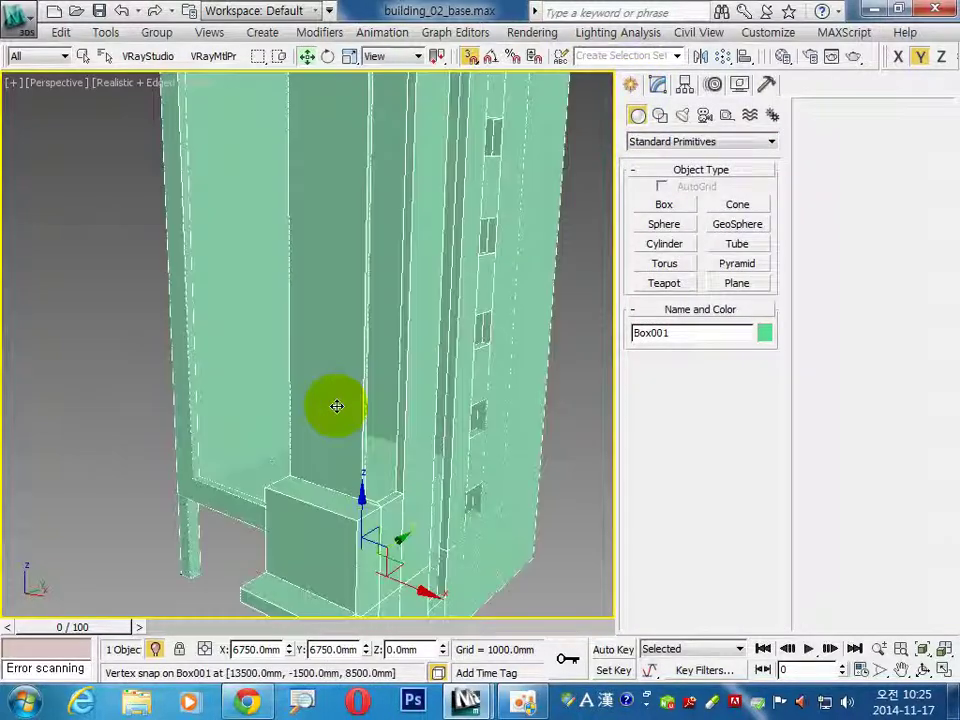
scroll(351, 409, "up", 2)
scroll(353, 439, "up", 3)
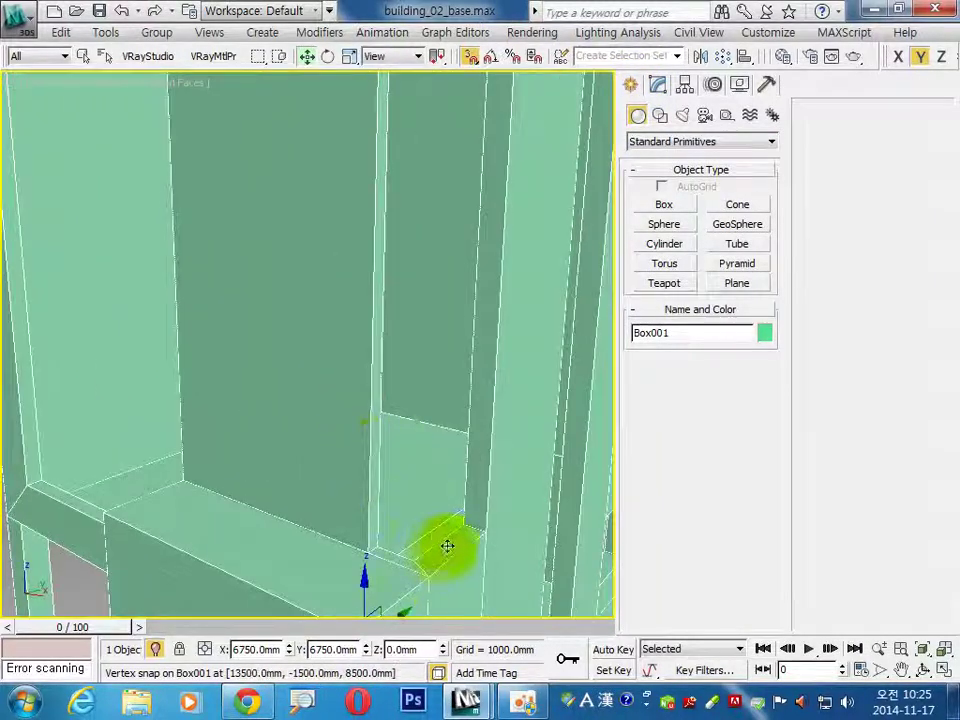
left_click(660, 115)
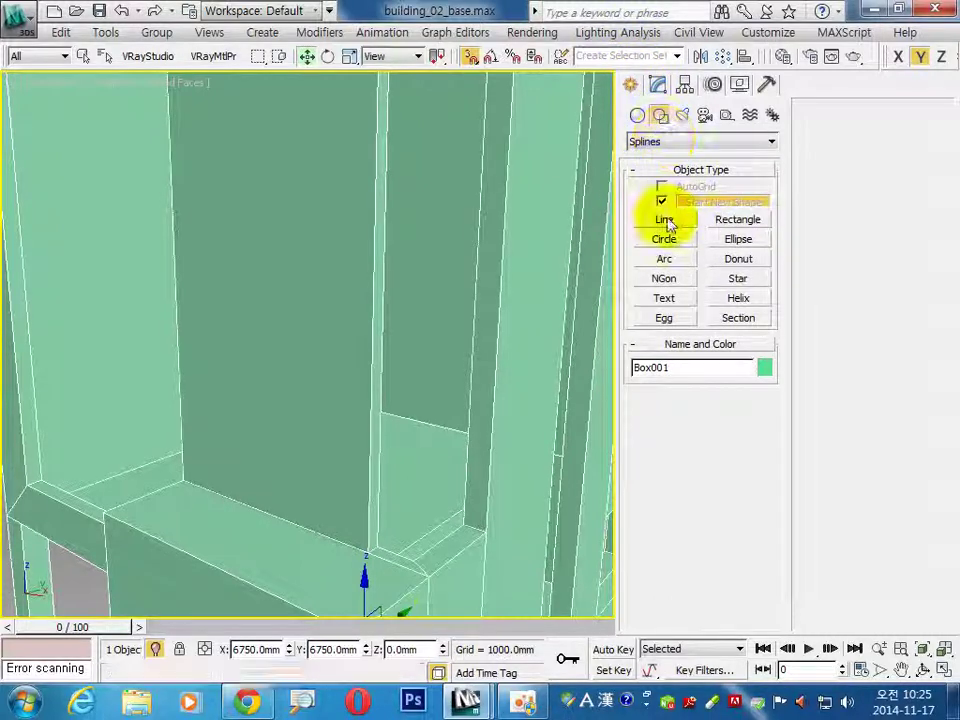
Draw a Line along the sill edge.
left_click(665, 220)
left_click(365, 553)
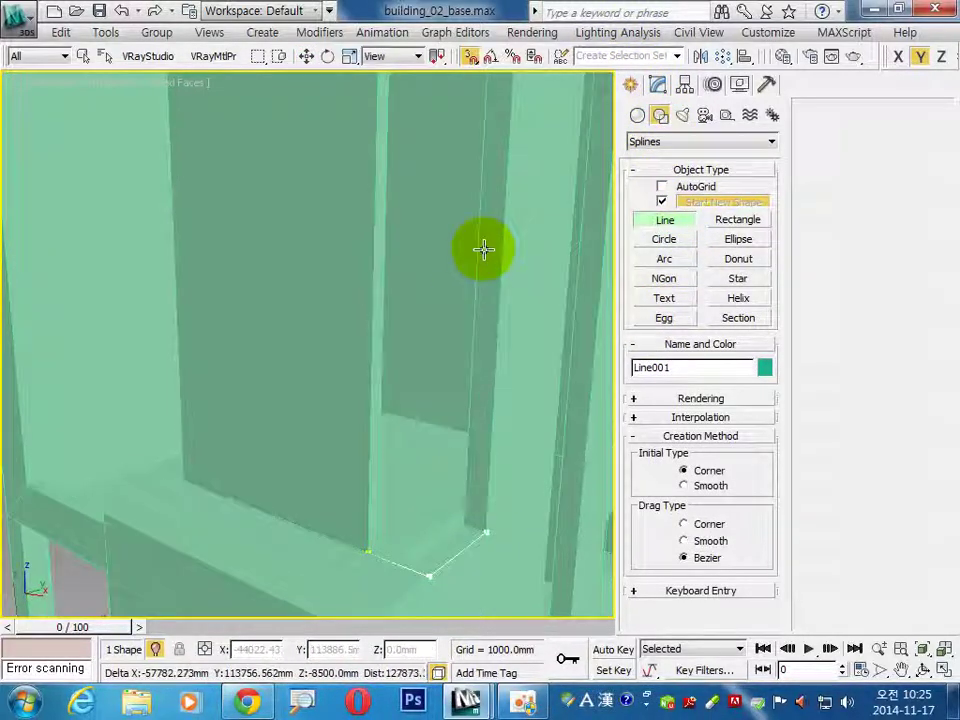
left_click(658, 86)
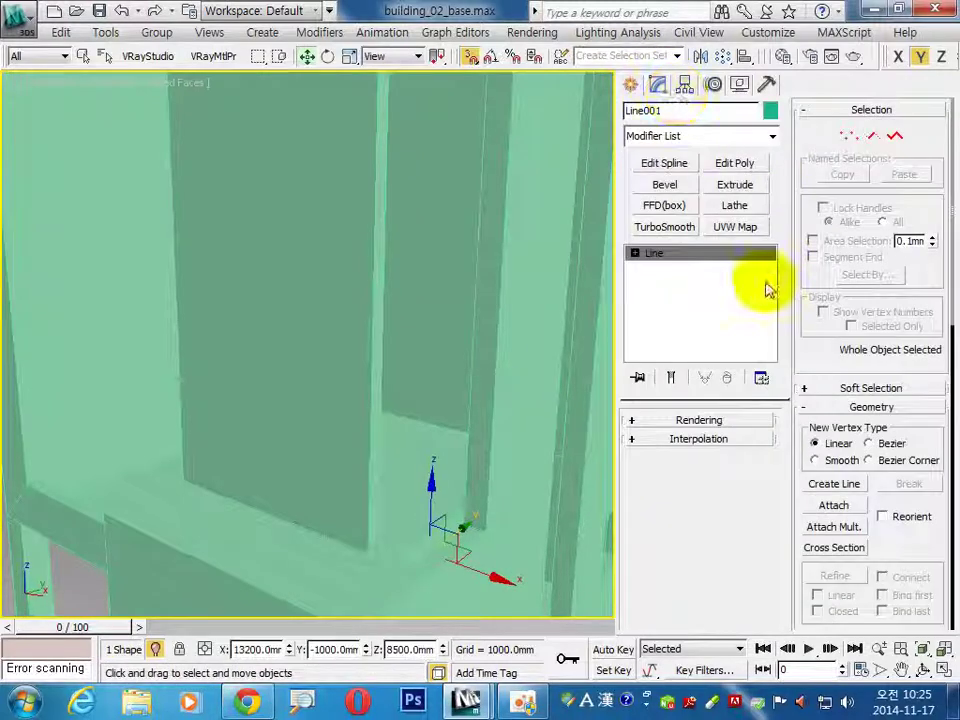
Make the line render in the viewport as a Rectangular 50 × 50 mm bar.
left_click(740, 420)
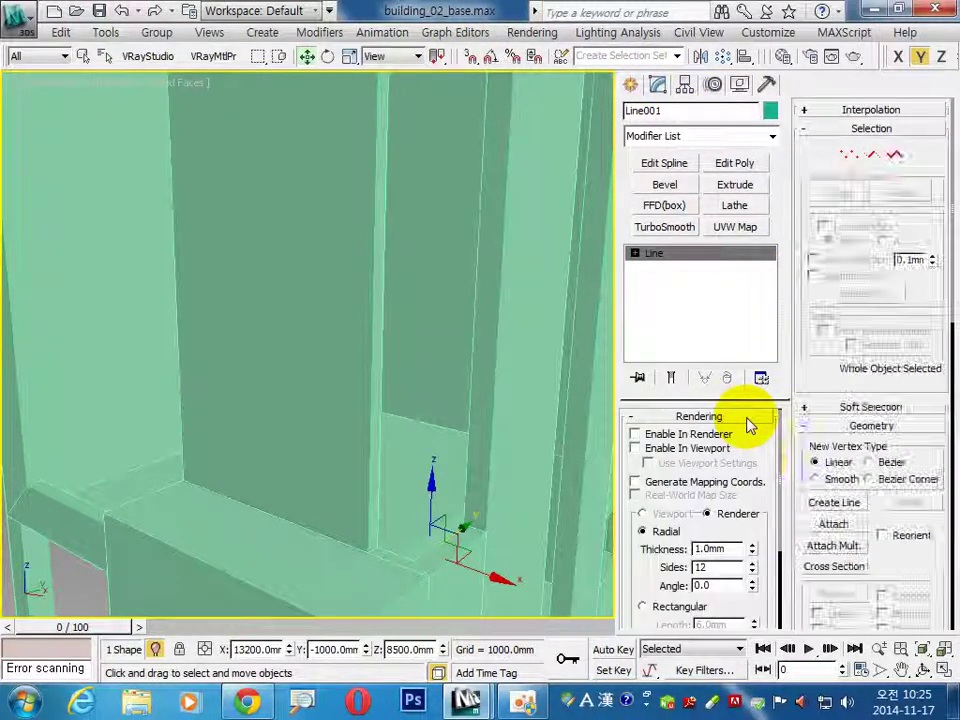
left_click(680, 452)
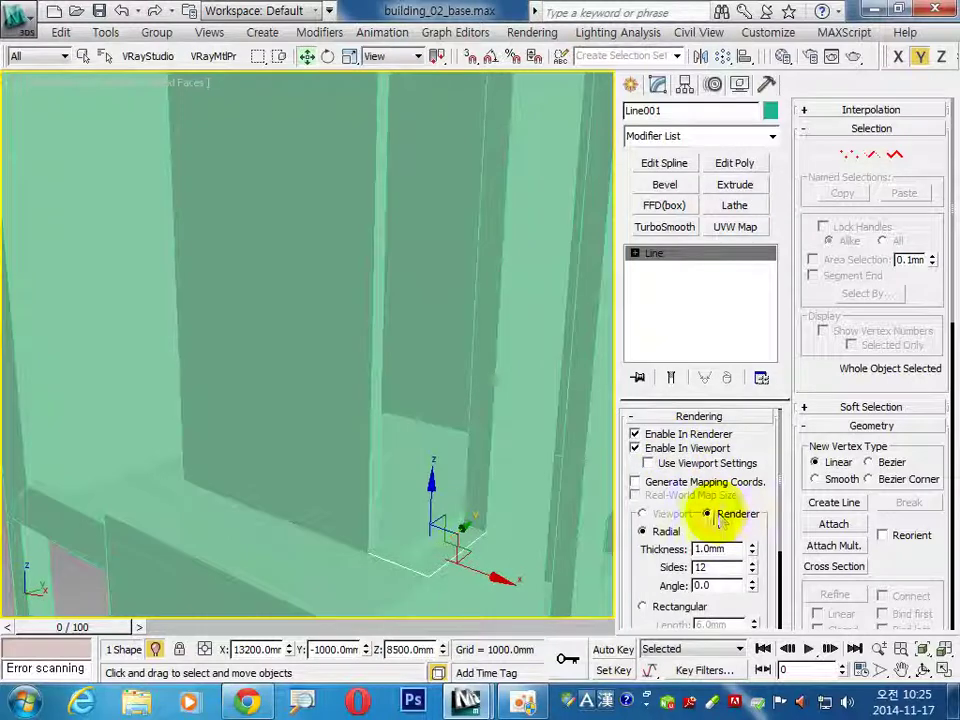
left_click_drag(690, 489, 686, 398)
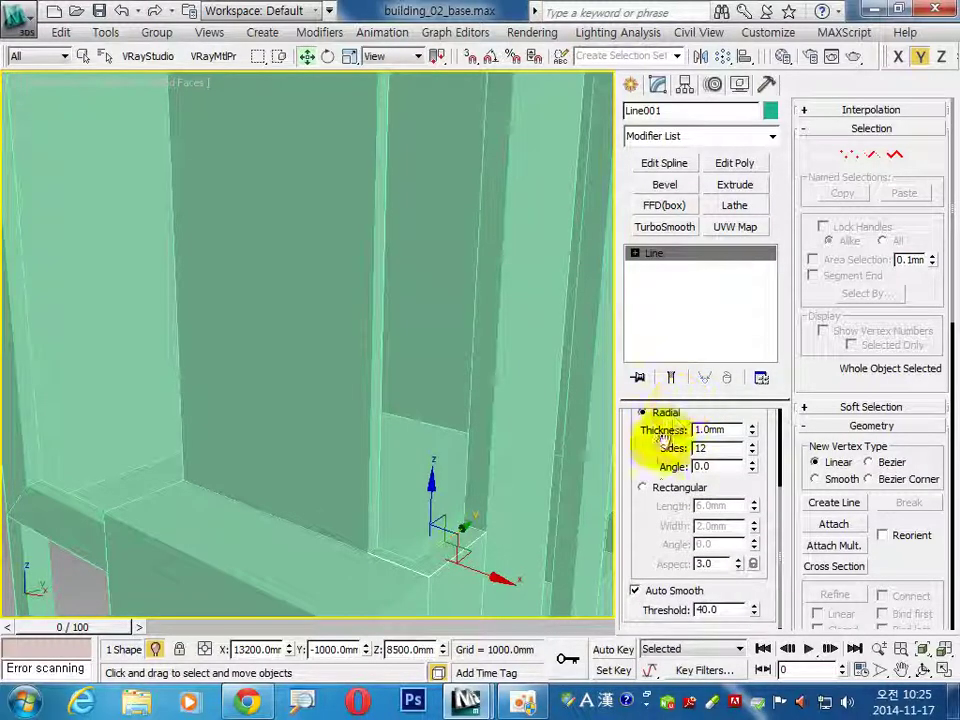
left_click(645, 488)
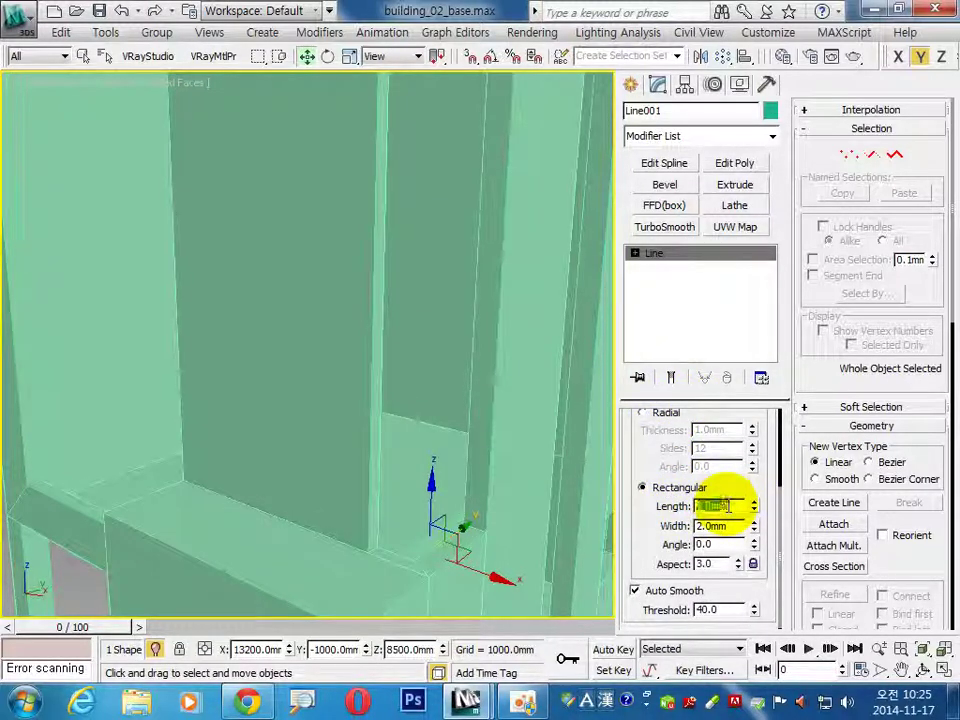
left_click(720, 505)
type("50")
key("Tab")
type("5")
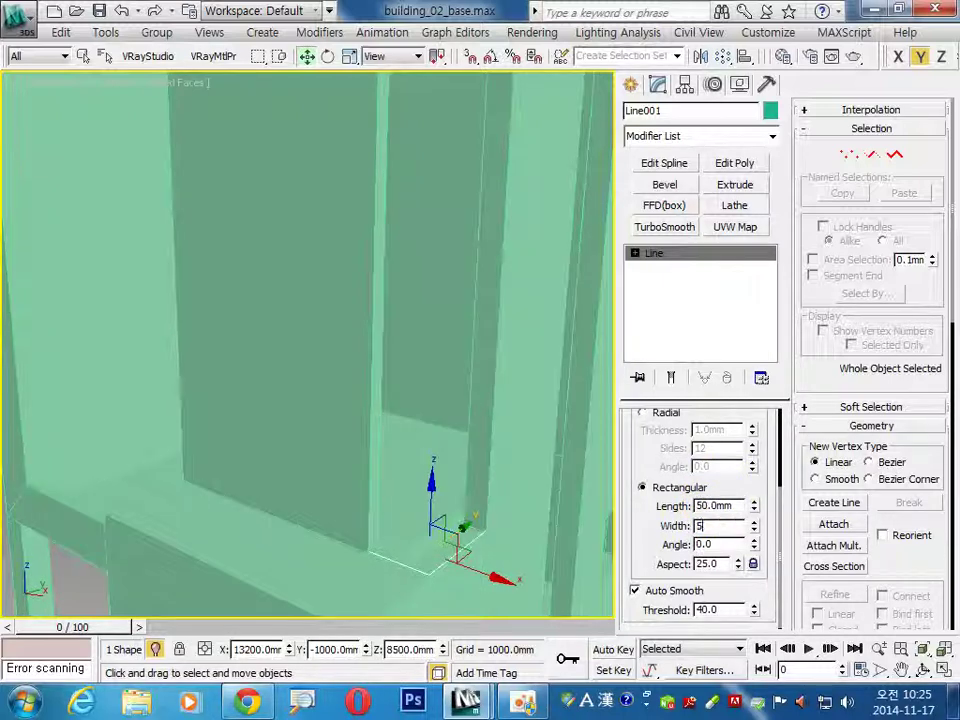
middle_click_drag(555, 536, 541, 457, "alt")
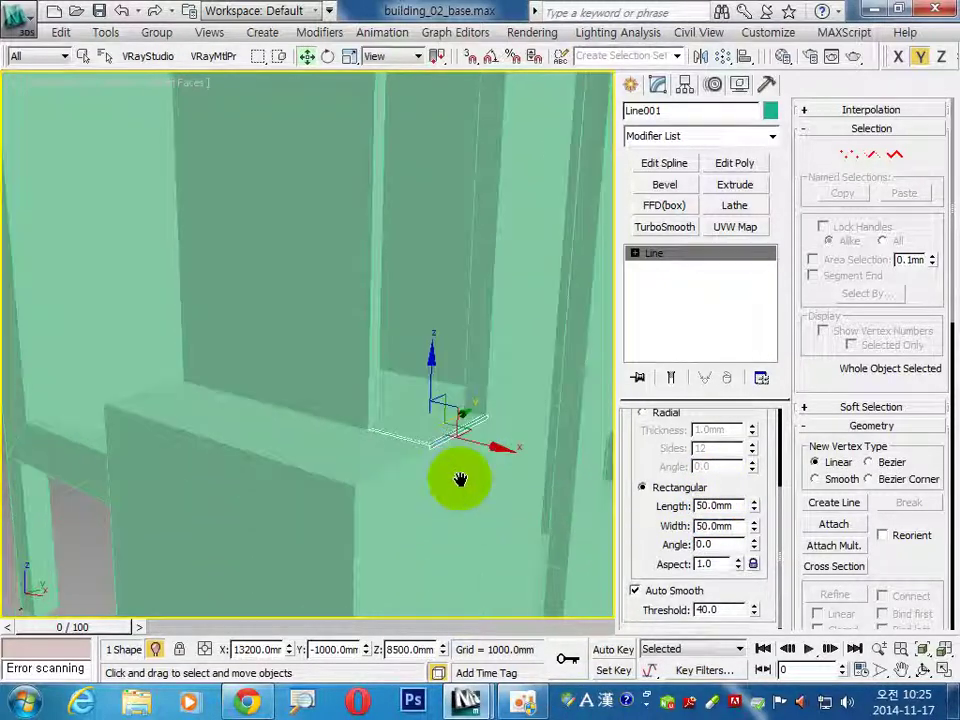
key("z")
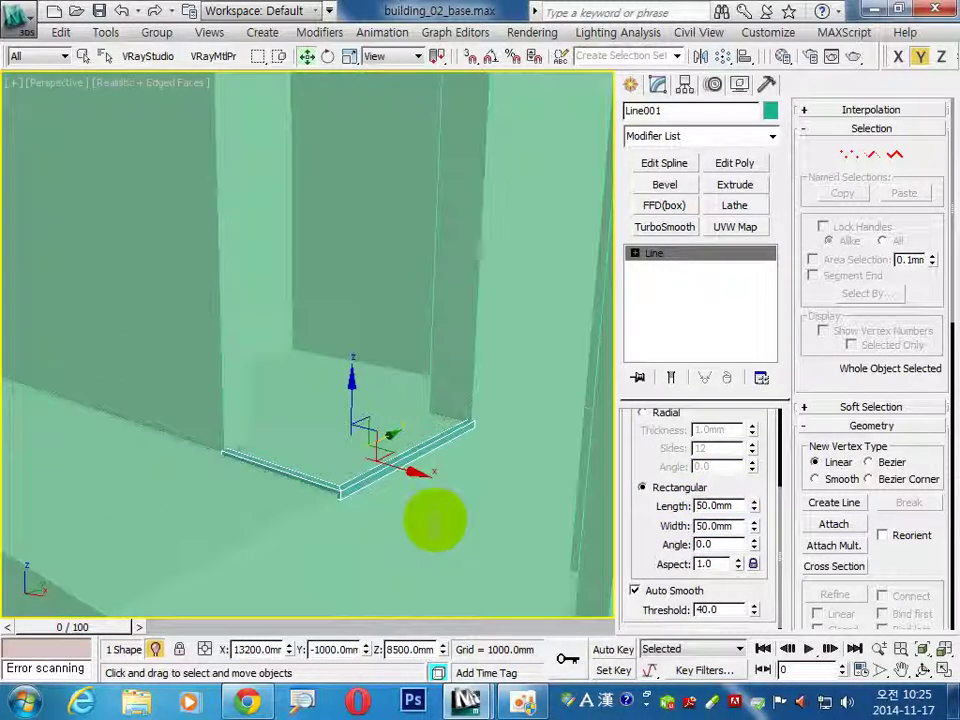
left_click(630, 84)
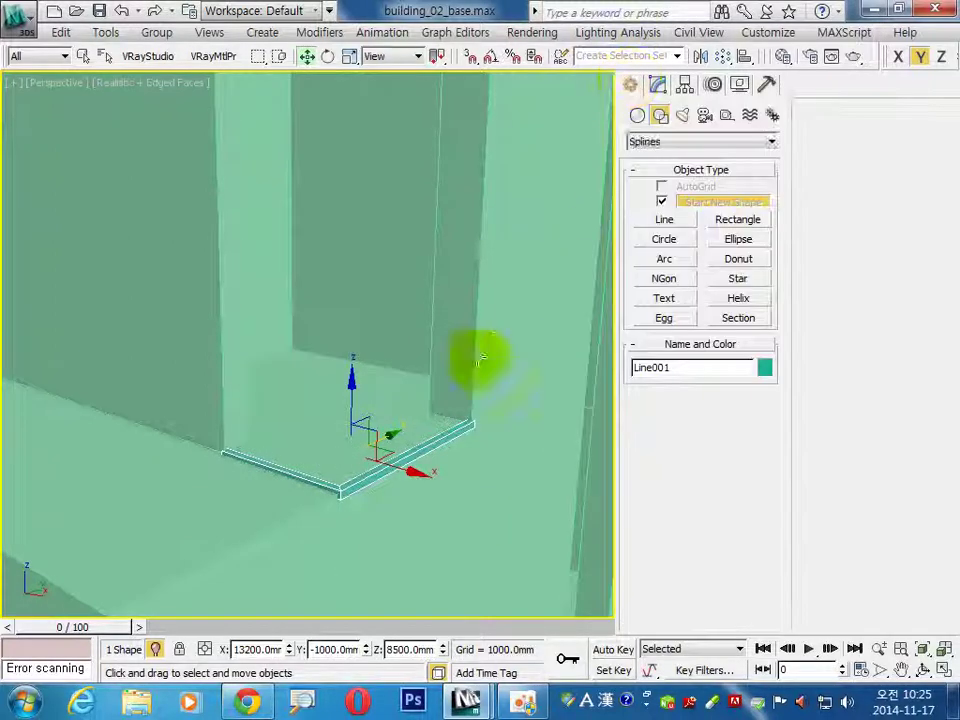
Start a new line at the sill corner with vertex snapping turned on.
middle_click_drag(456, 476, 443, 476, "alt")
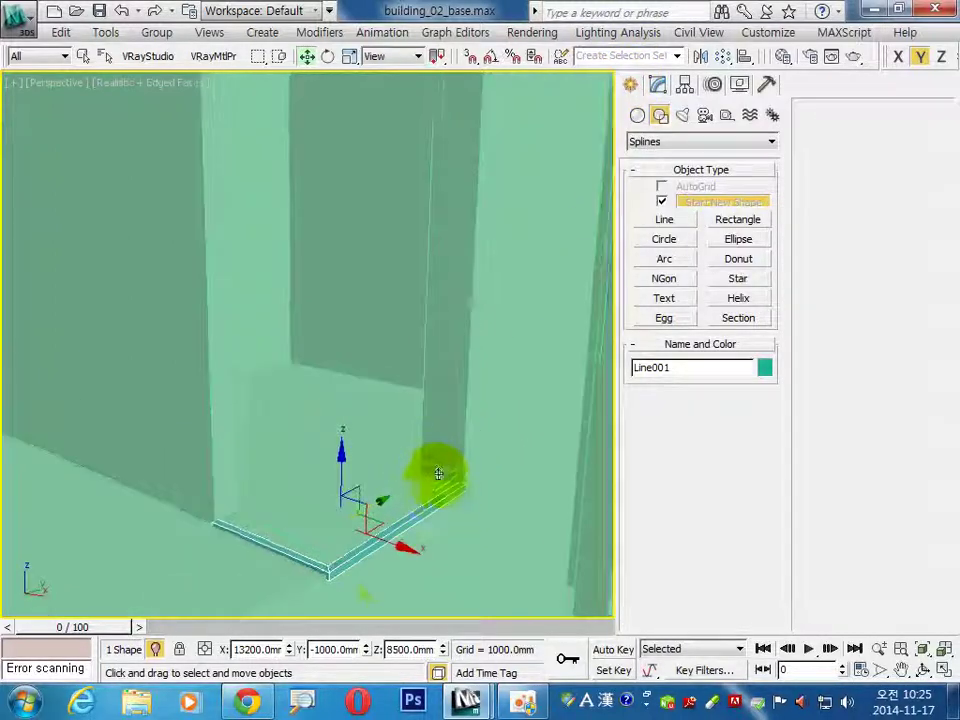
left_click(664, 219)
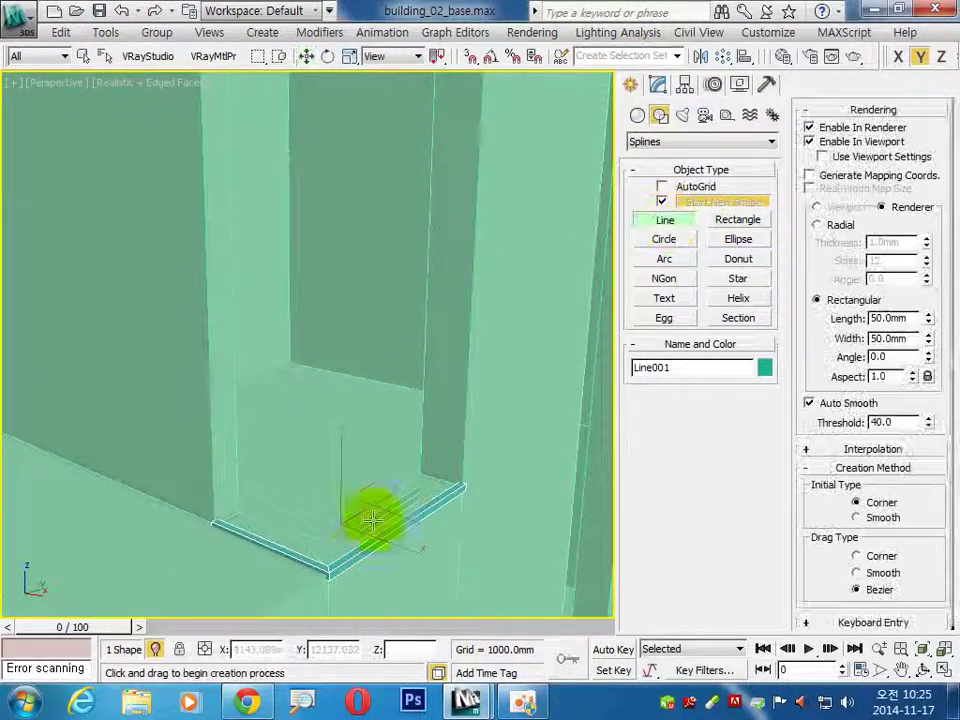
left_click(470, 55)
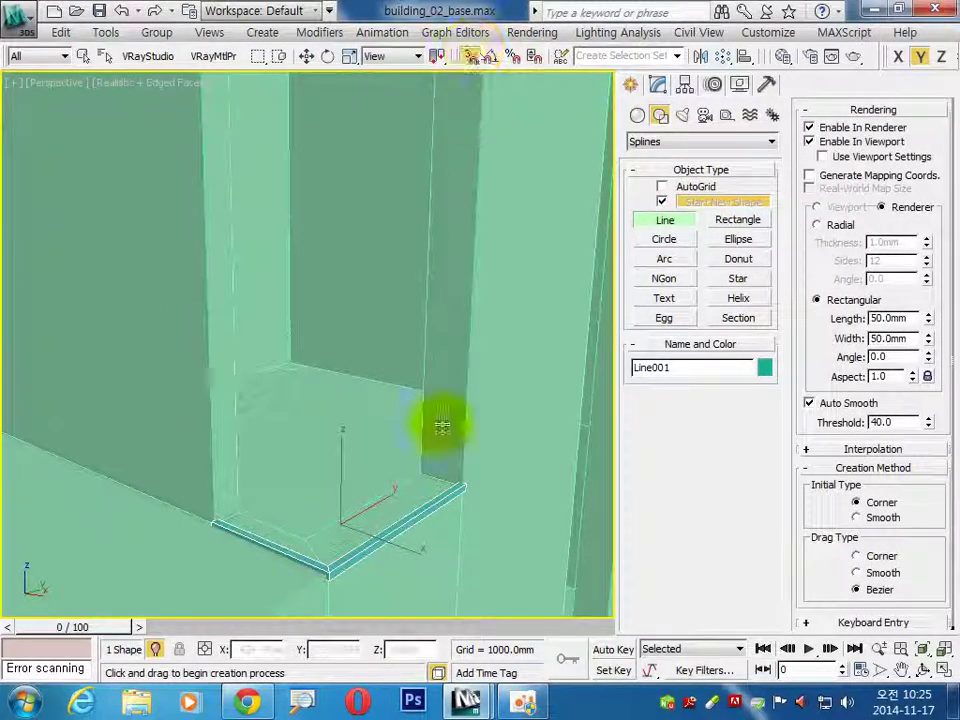
left_click(329, 573)
scroll(317, 302, "down", 4)
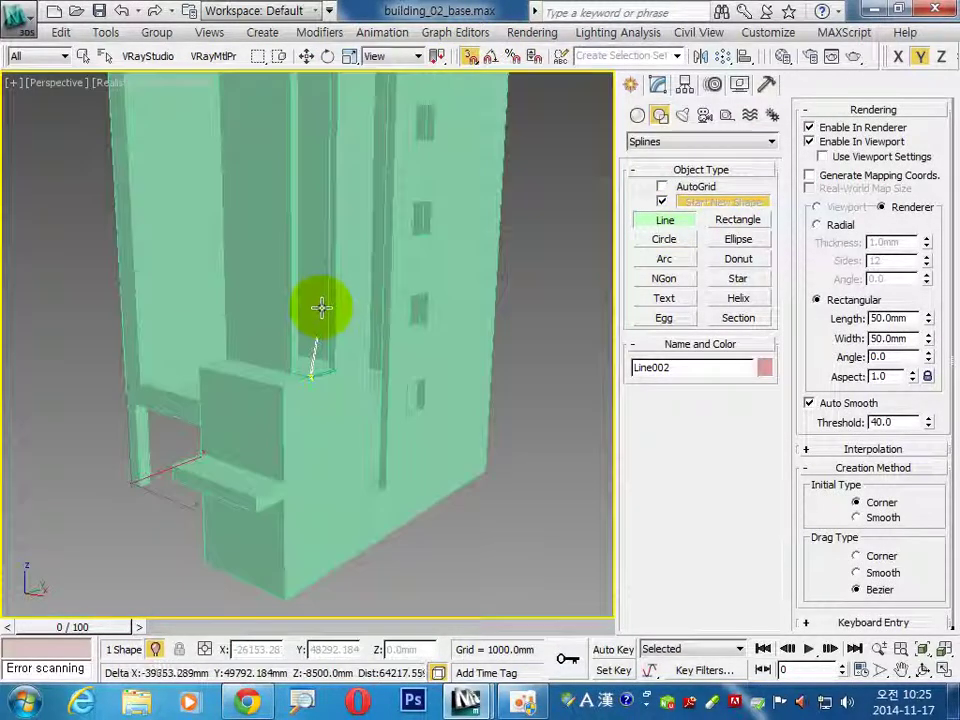
scroll(317, 302, "down", 3)
scroll(317, 400, "down", 3)
scroll(322, 245, "up", 3)
scroll(330, 245, "up", 3)
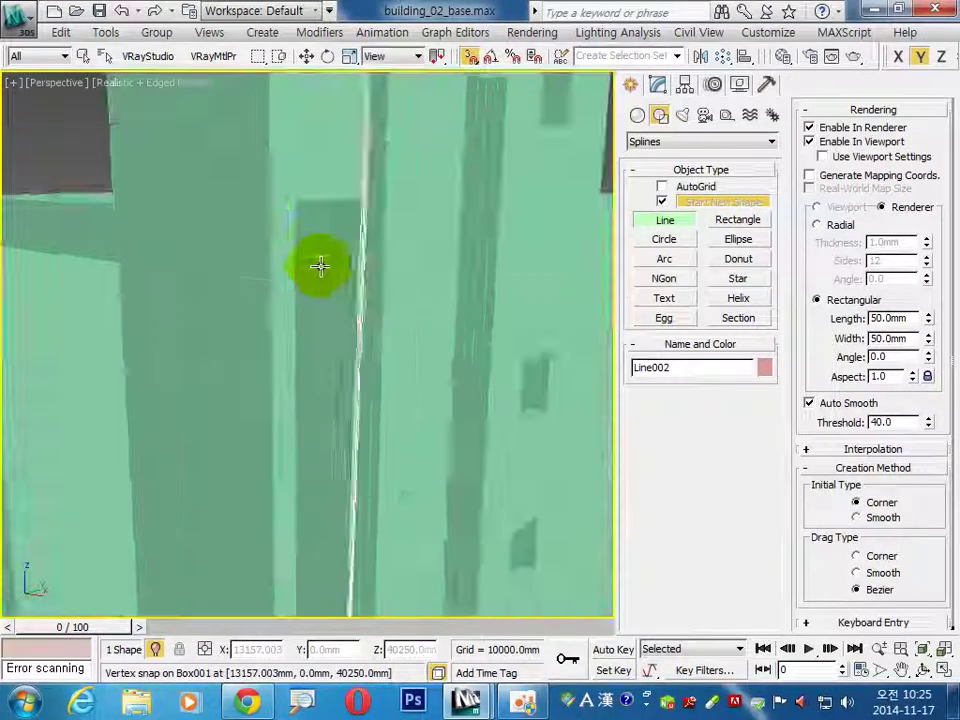
End the line at the building's top corner, finish it, and deselect.
middle_click_drag(336, 231, 312, 383)
left_click(279, 343)
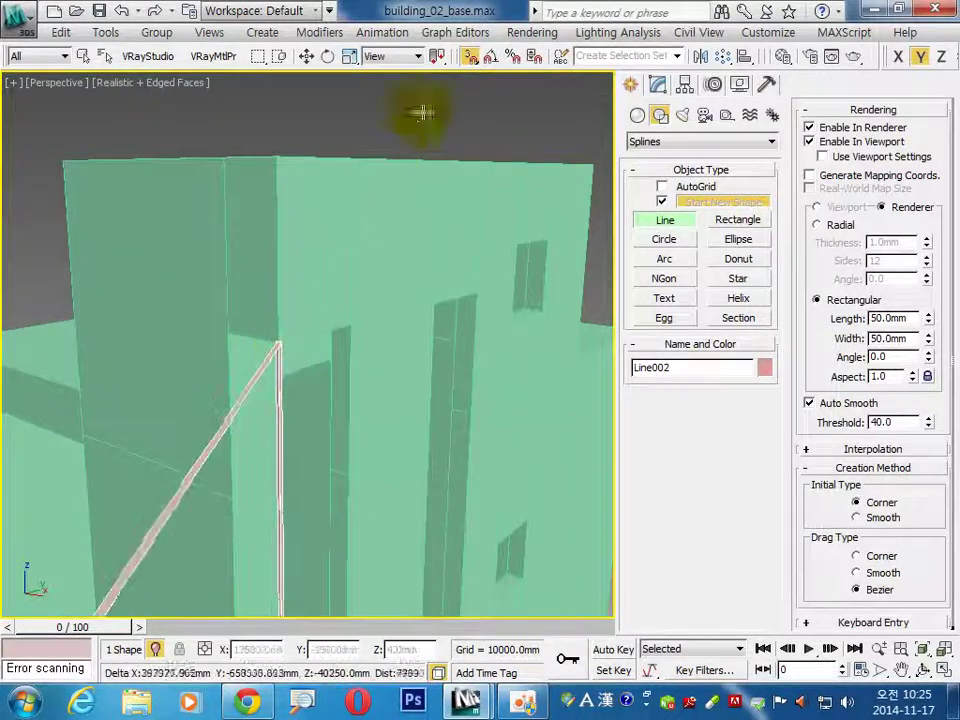
left_click(658, 85)
scroll(393, 400, "up", 3)
scroll(393, 400, "down", 5)
middle_click_drag(386, 514, 407, 332)
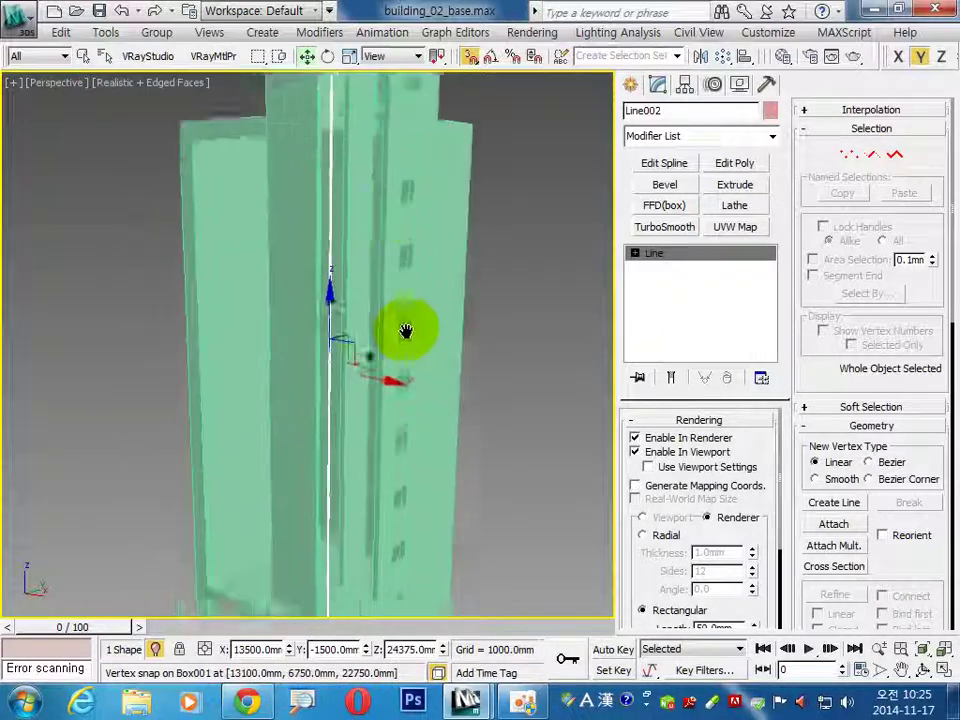
left_click(567, 300)
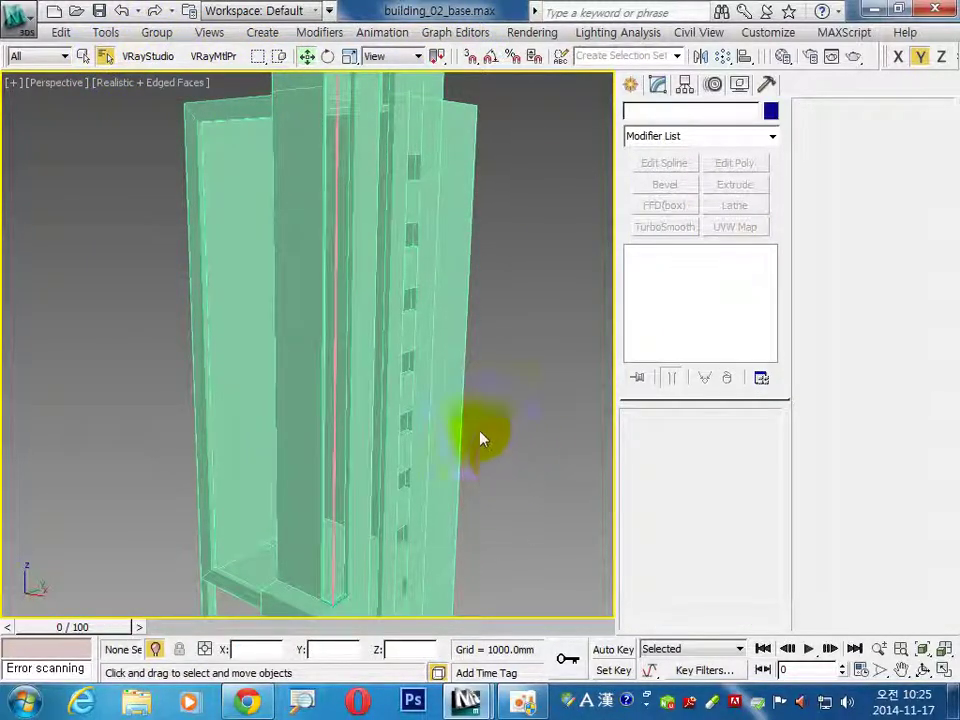
Select Line001 and Line002 from the scene object list and frame them.
key("h")
left_click(395, 191)
left_click(400, 209, "ctrl")
left_click(712, 578)
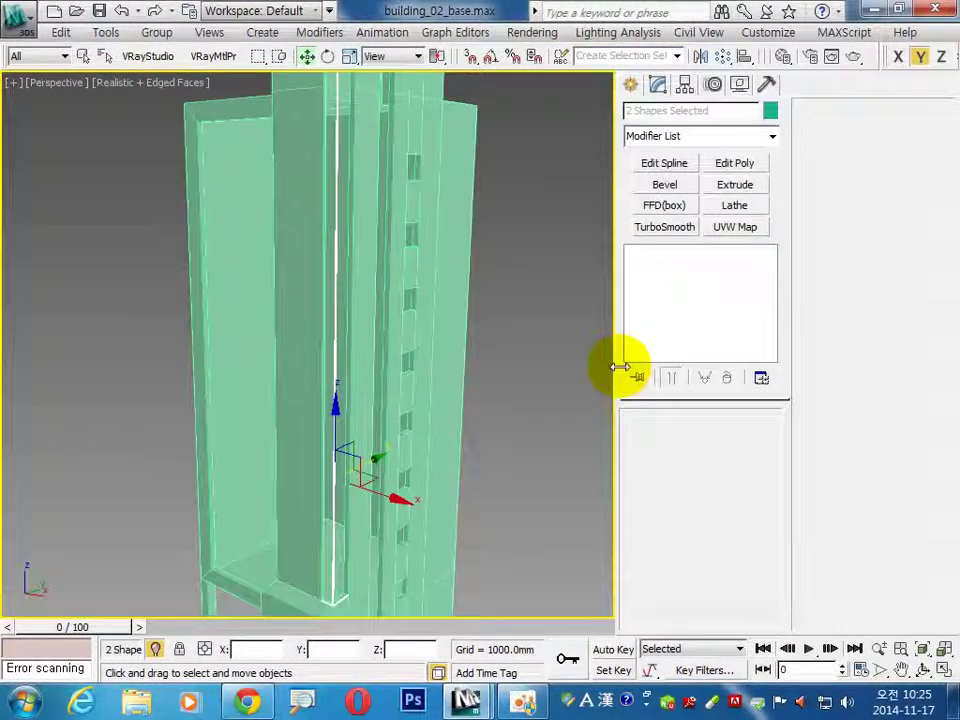
key("z")
scroll(343, 332, "up", 2)
scroll(352, 385, "up", 2)
scroll(341, 344, "up", 2)
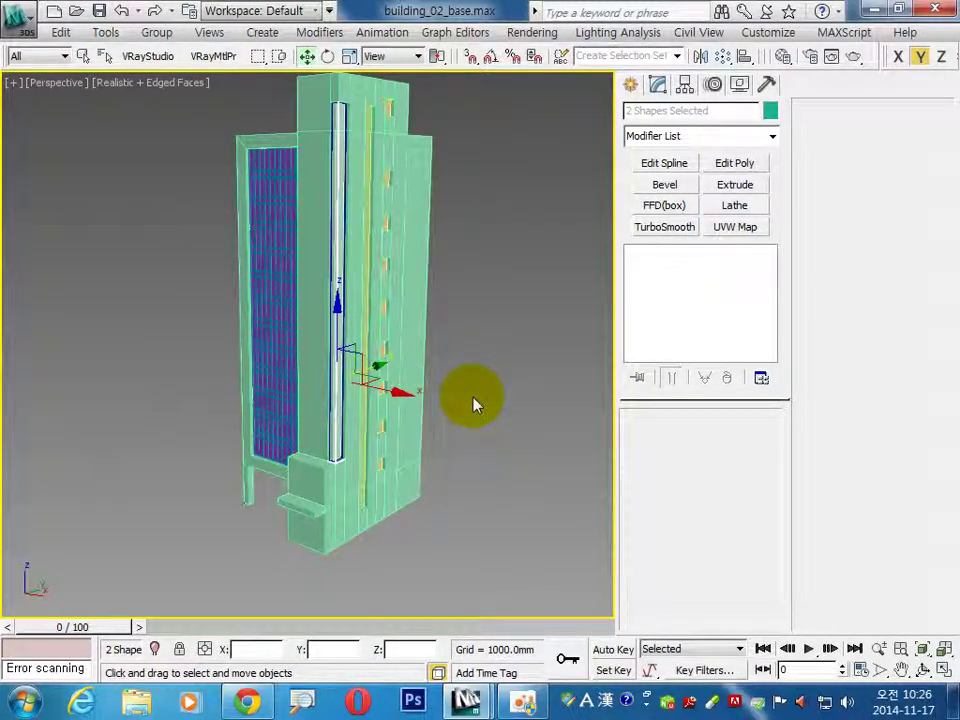
Isolate the two lines with Alt+Q and reselect Line001.
key("alt+q")
left_click(338, 538)
scroll(328, 521, "up", 3)
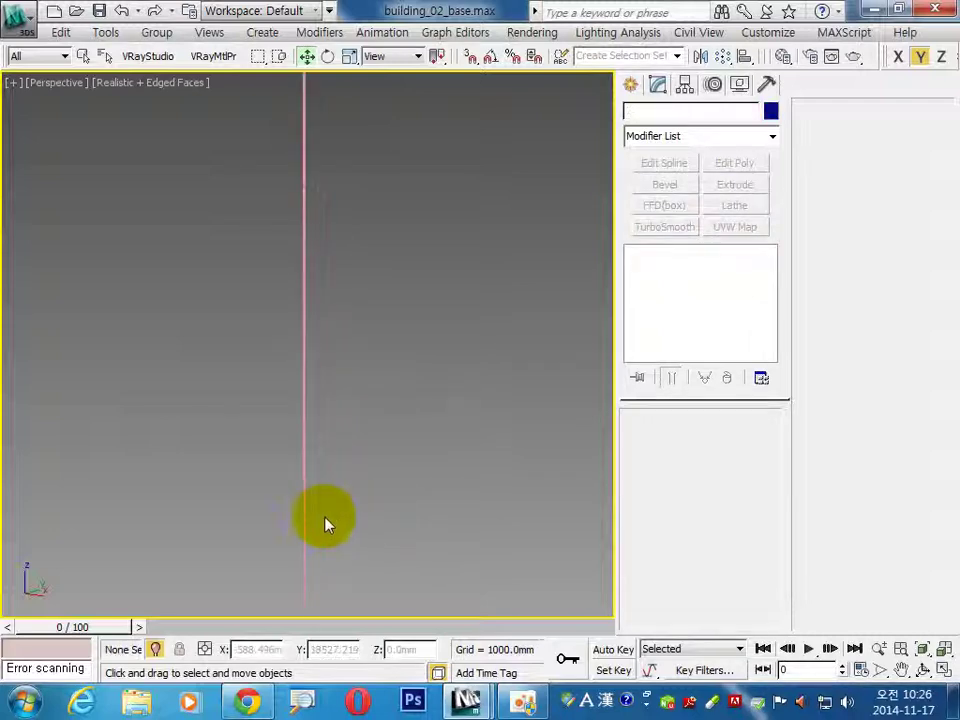
scroll(377, 392, "down", 1)
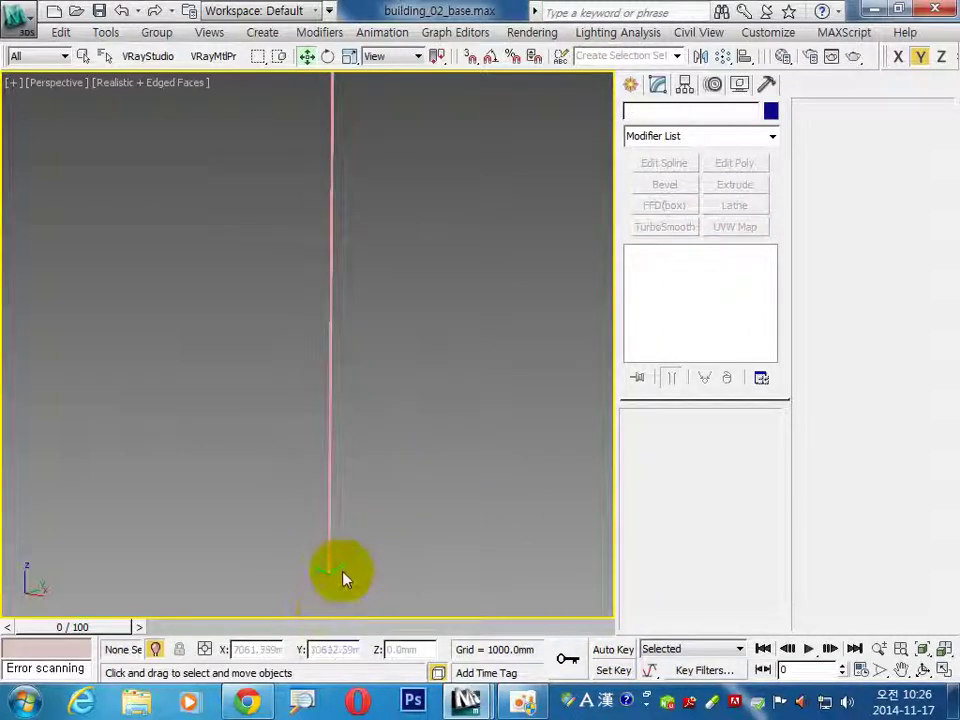
left_click(340, 578)
Maximize the Top view and zoom in on Line001's L-shaped outline.
left_click(944, 669)
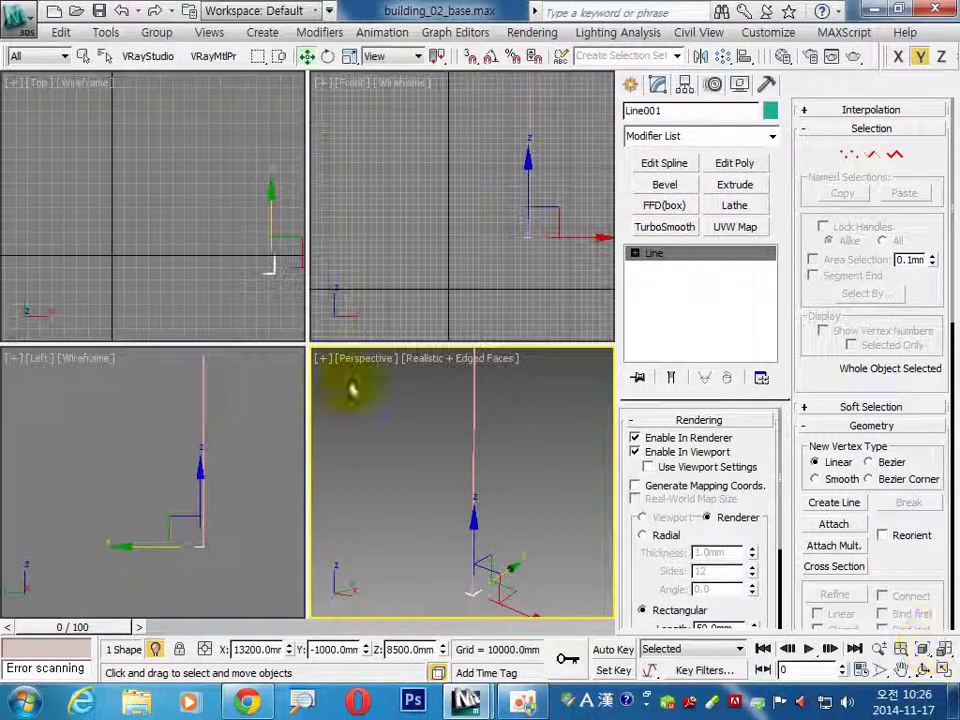
right_click(256, 320)
left_click(944, 669)
middle_click_drag(489, 354, 343, 345)
scroll(370, 390, "up", 2)
scroll(343, 317, "up", 2)
scroll(369, 210, "up", 2)
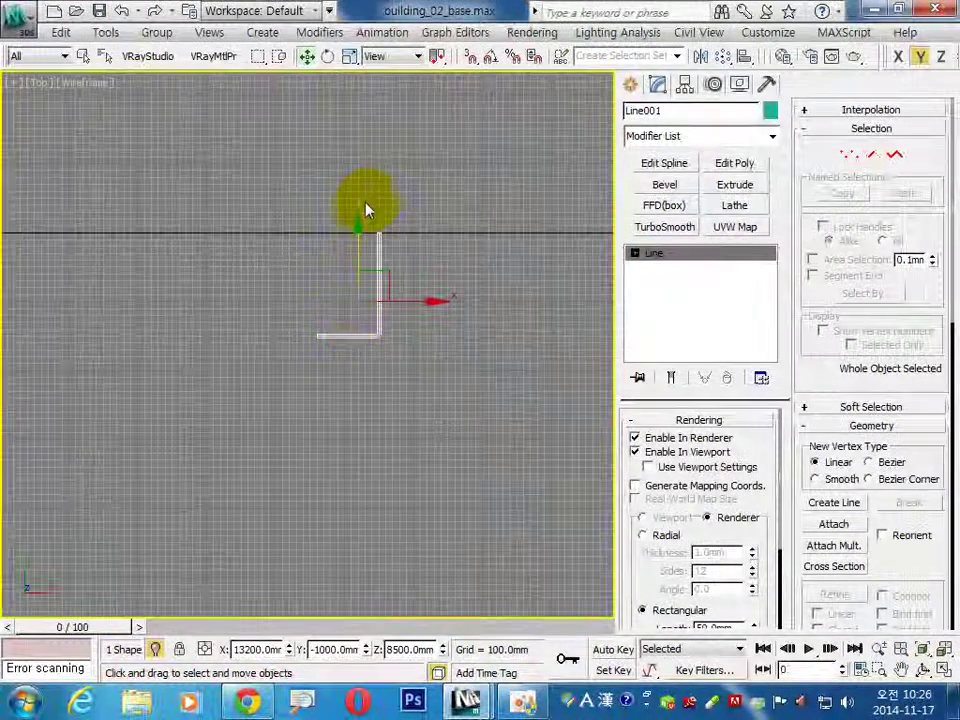
scroll(385, 312, "up", 2)
scroll(400, 340, "up", 2)
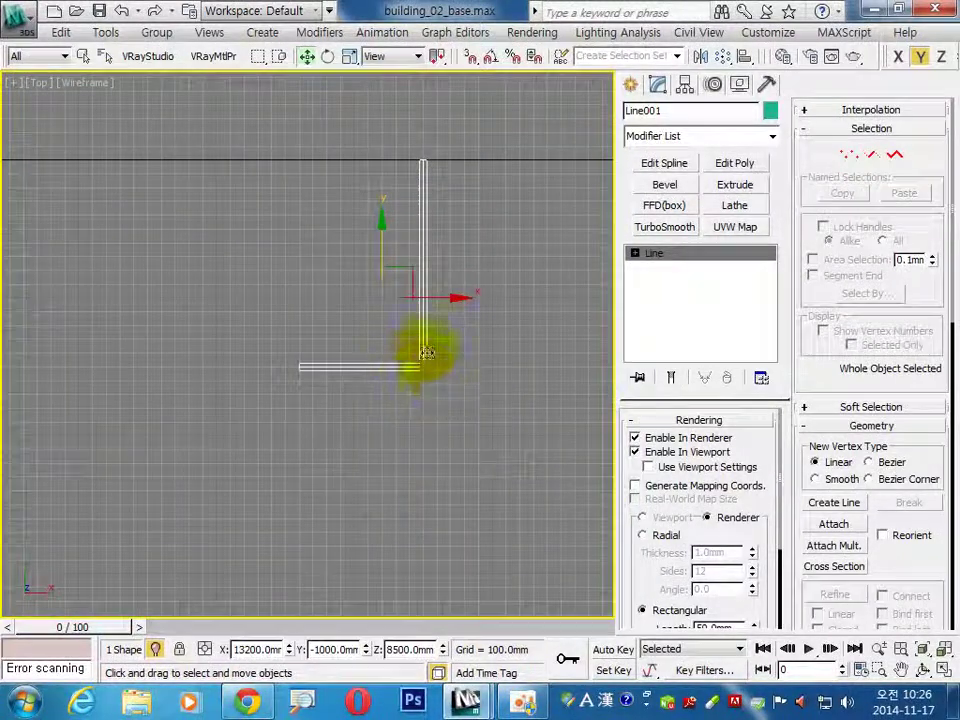
Turn on Affect Pivot Only and align Line001's pivot to itself on X only.
left_click(682, 86)
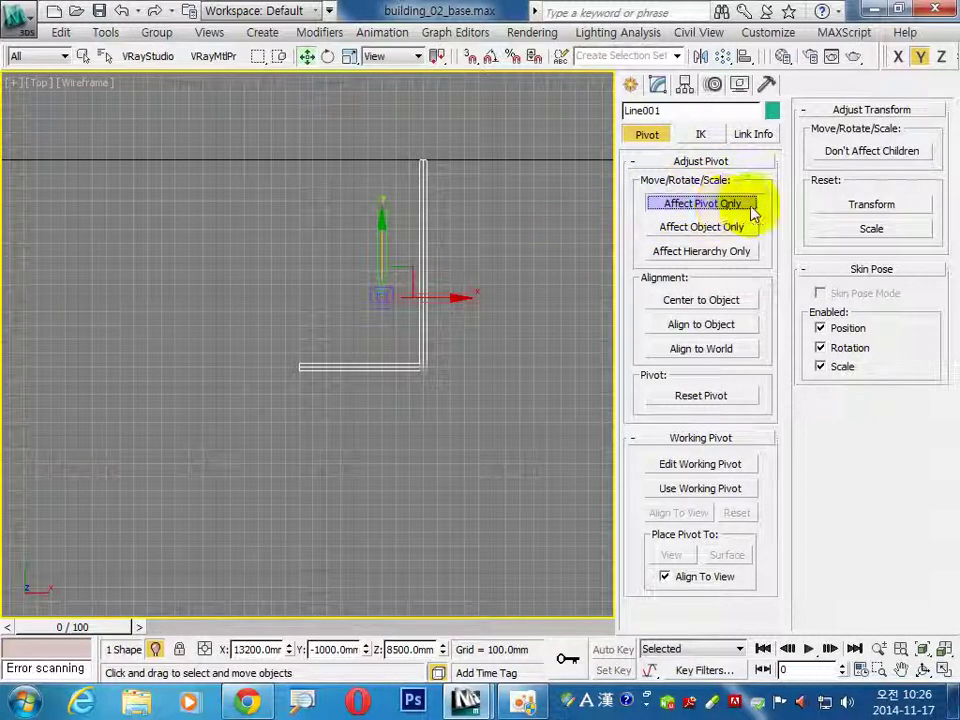
left_click(660, 201)
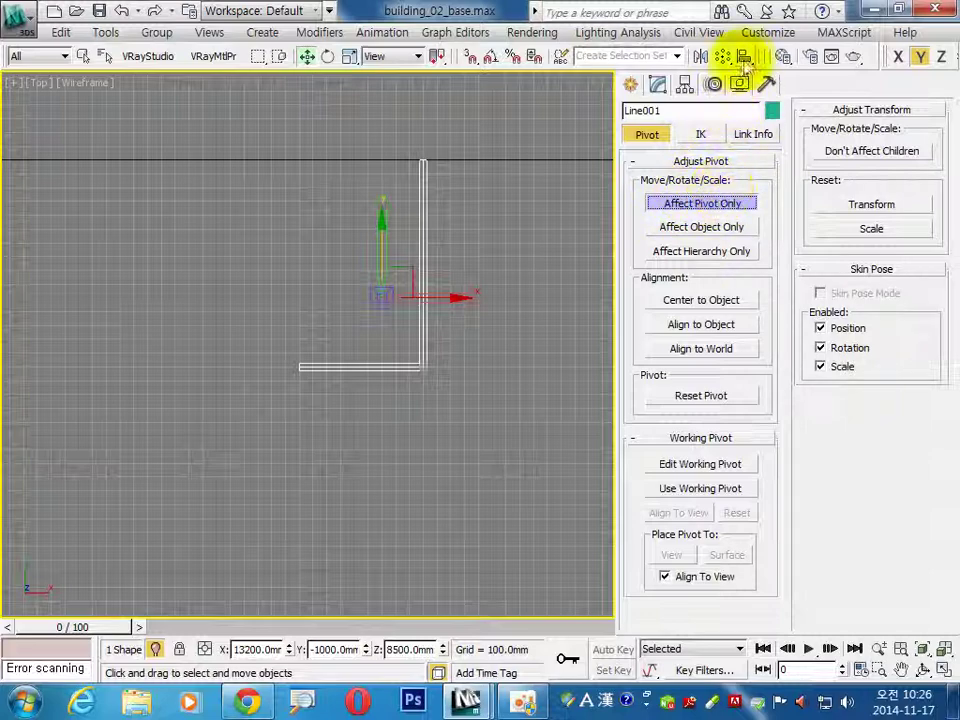
left_click(745, 56)
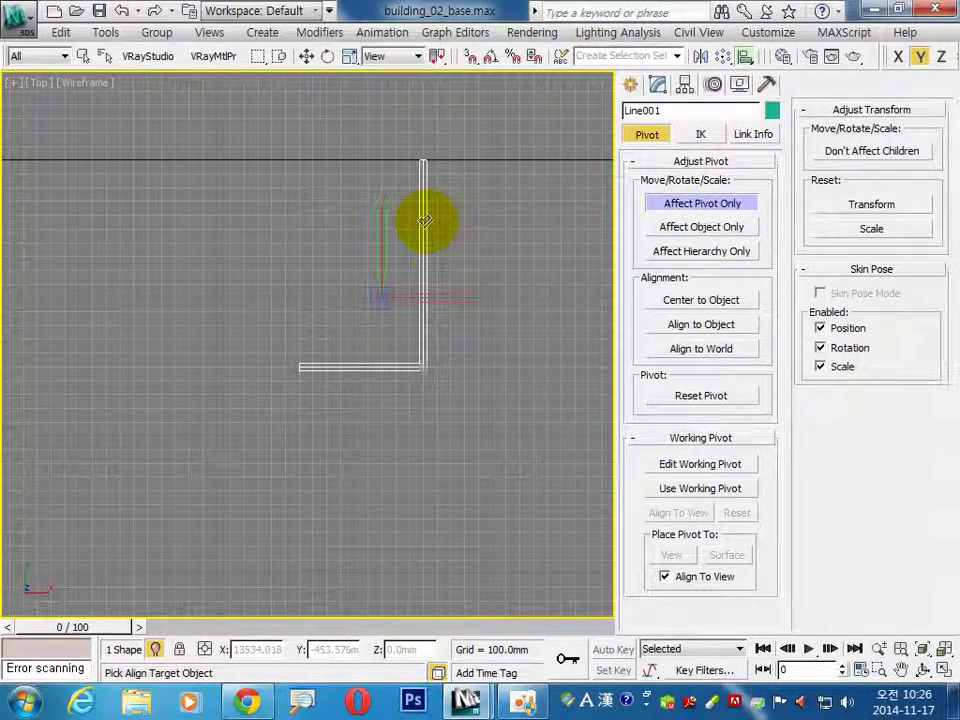
left_click(423, 230)
left_click(532, 227)
left_click(461, 227)
mouse_move(485, 168)
left_mouse_down()
mouse_move(709, 132)
mouse_move(676, 123)
left_mouse_up()
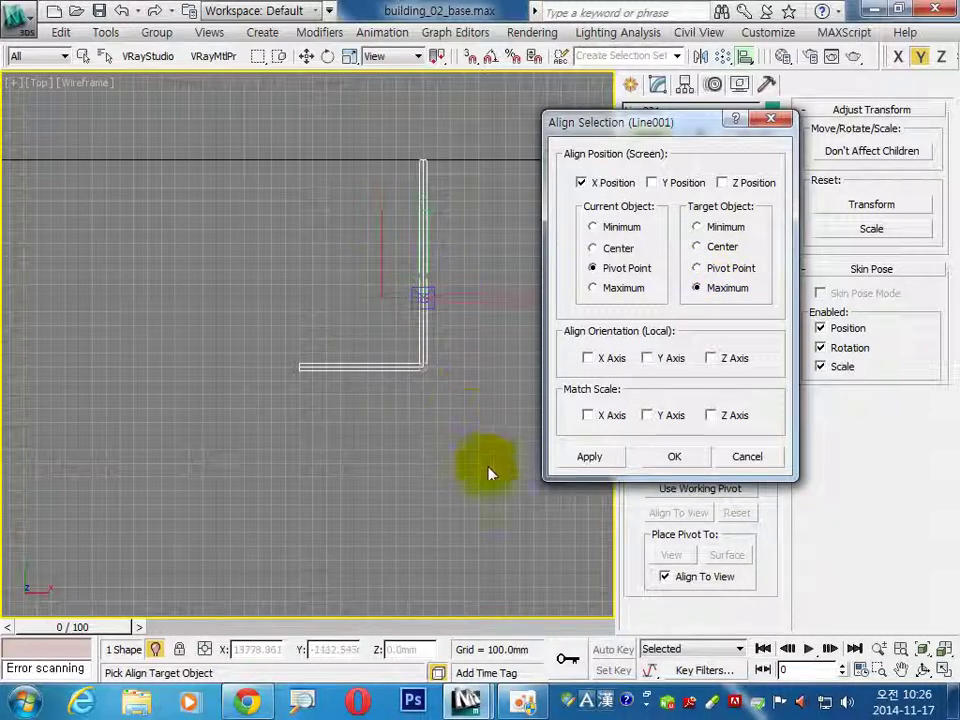
Align the pivot to X Maximum and Y Minimum, then turn off Affect Pivot Only.
left_click(584, 458)
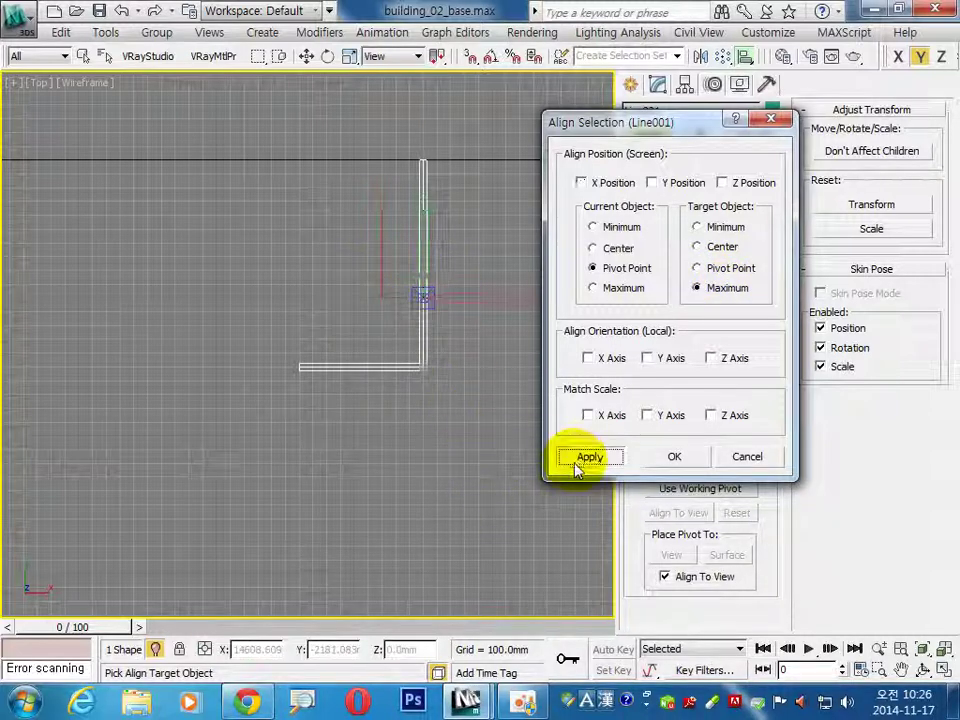
left_click(652, 183)
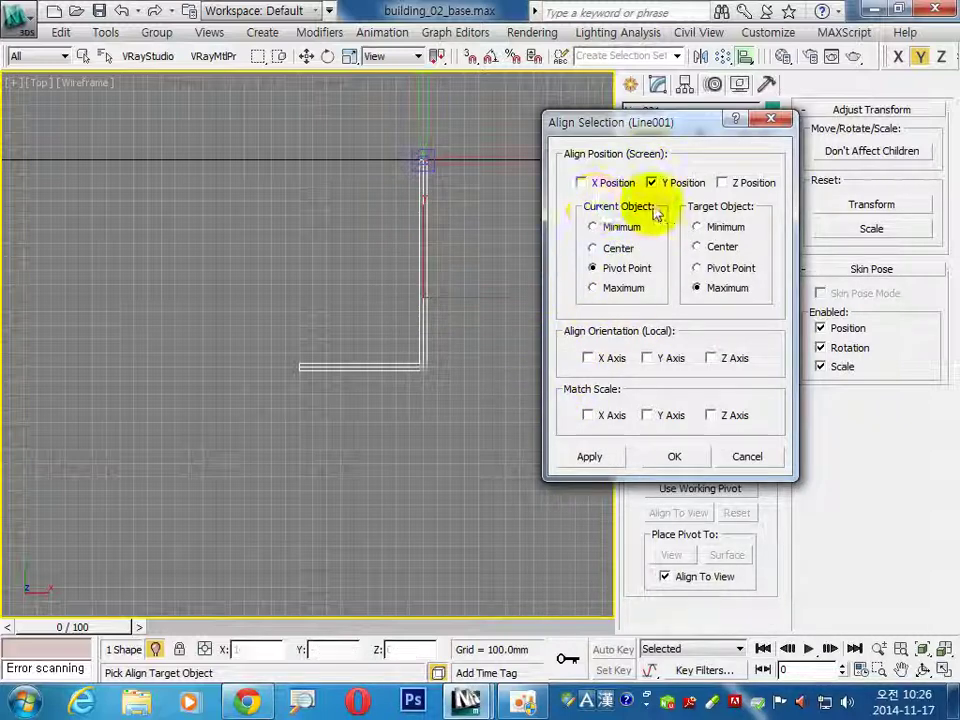
left_click(728, 228)
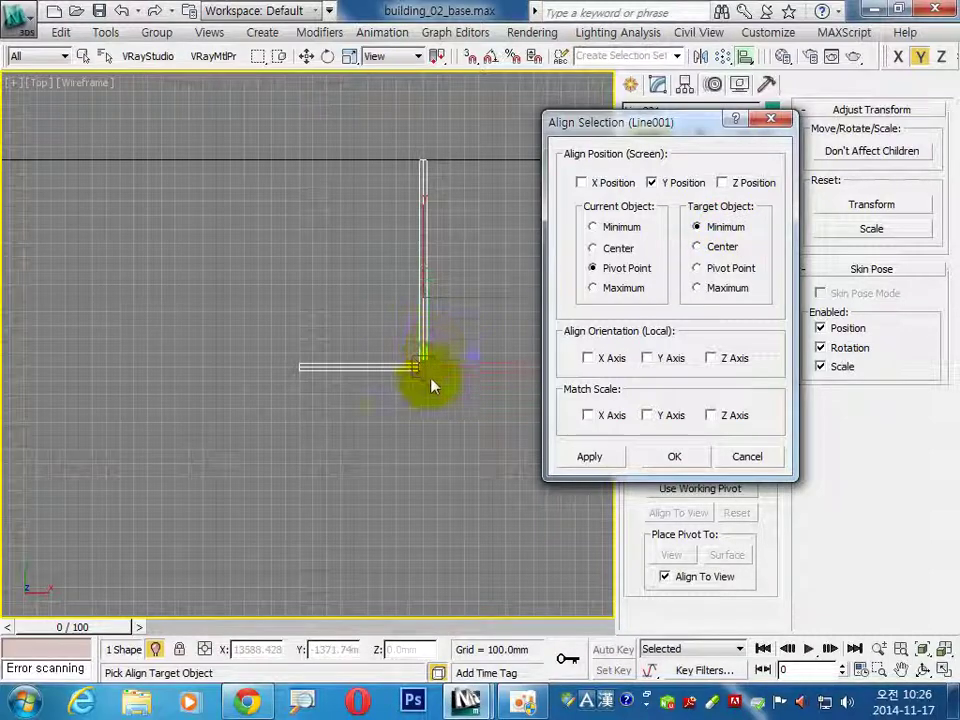
left_click(675, 456)
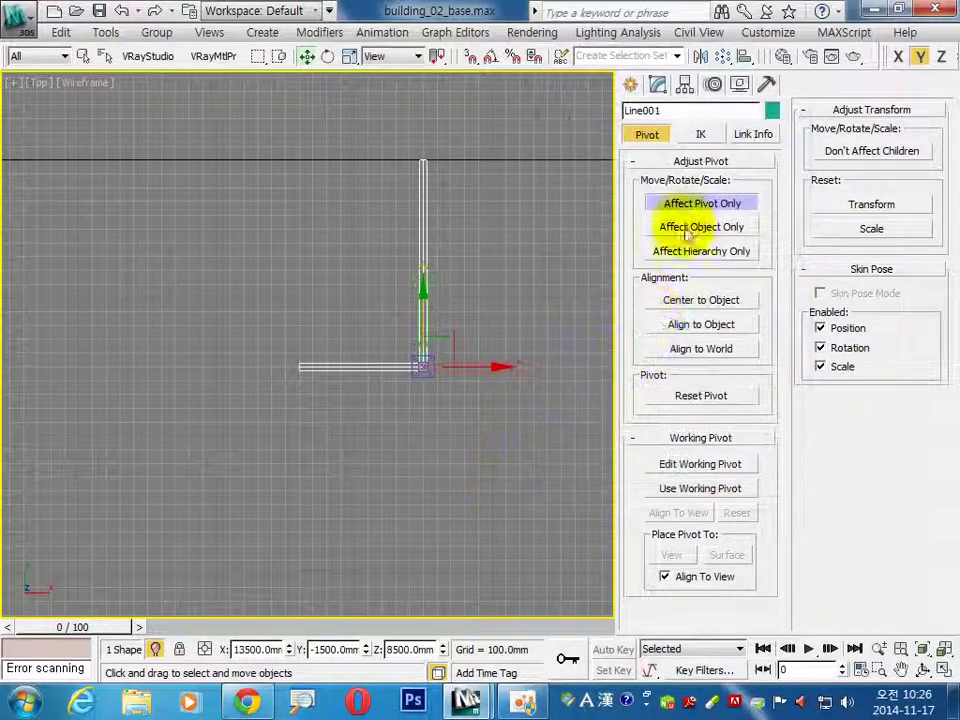
left_click(698, 205)
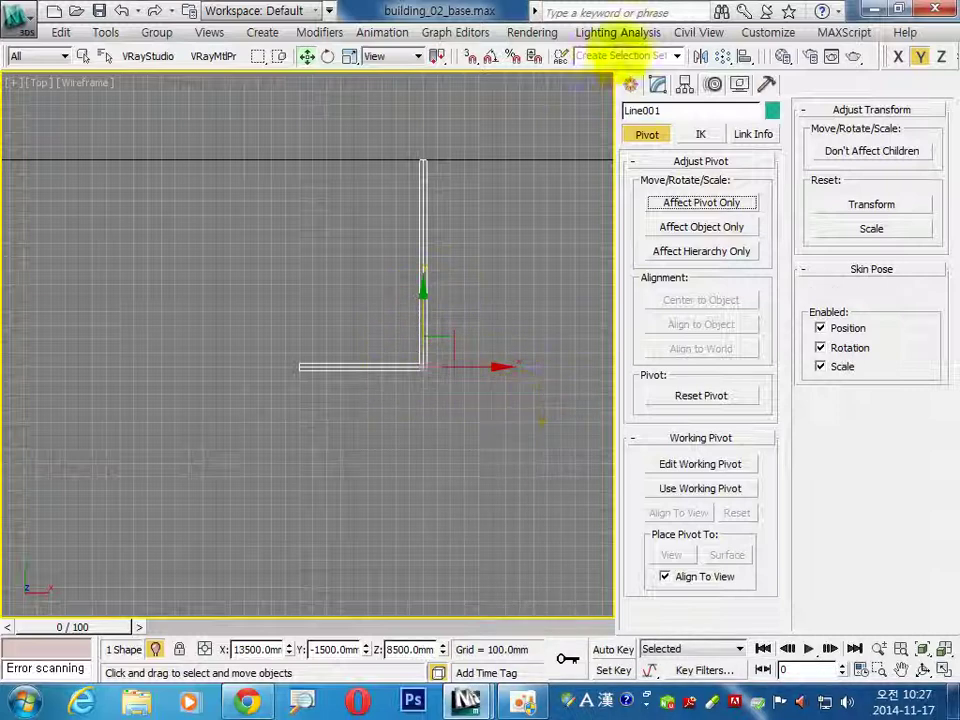
Restore the four-view layout and reselect the L-shaped Line001 in Perspective.
left_click(632, 85)
left_click(527, 452)
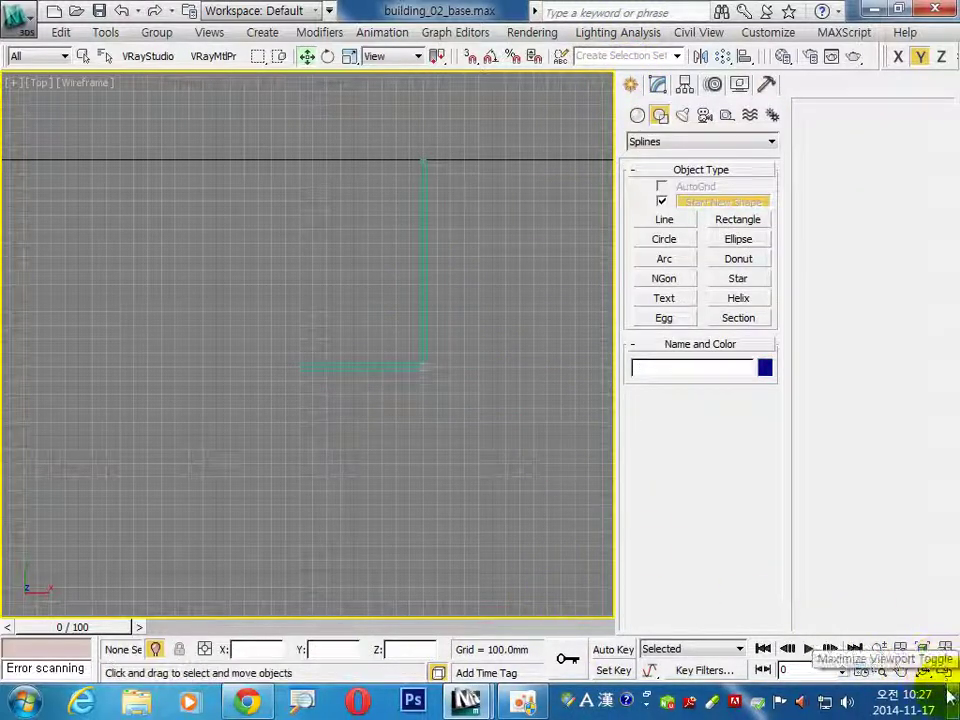
left_click(945, 670)
left_click(514, 589)
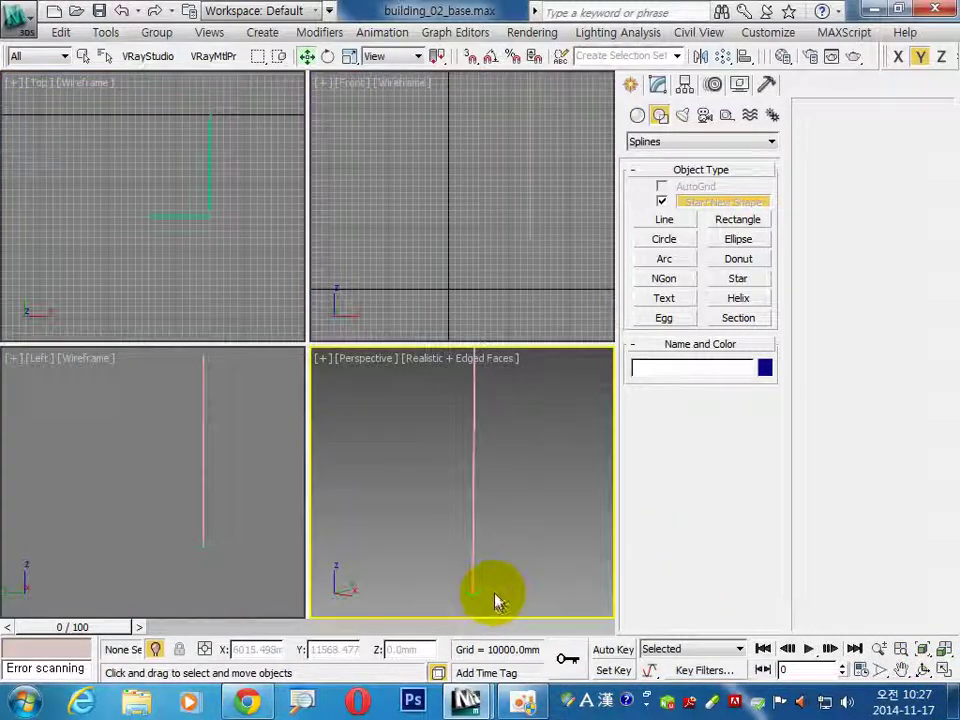
scroll(493, 499, "up", 3)
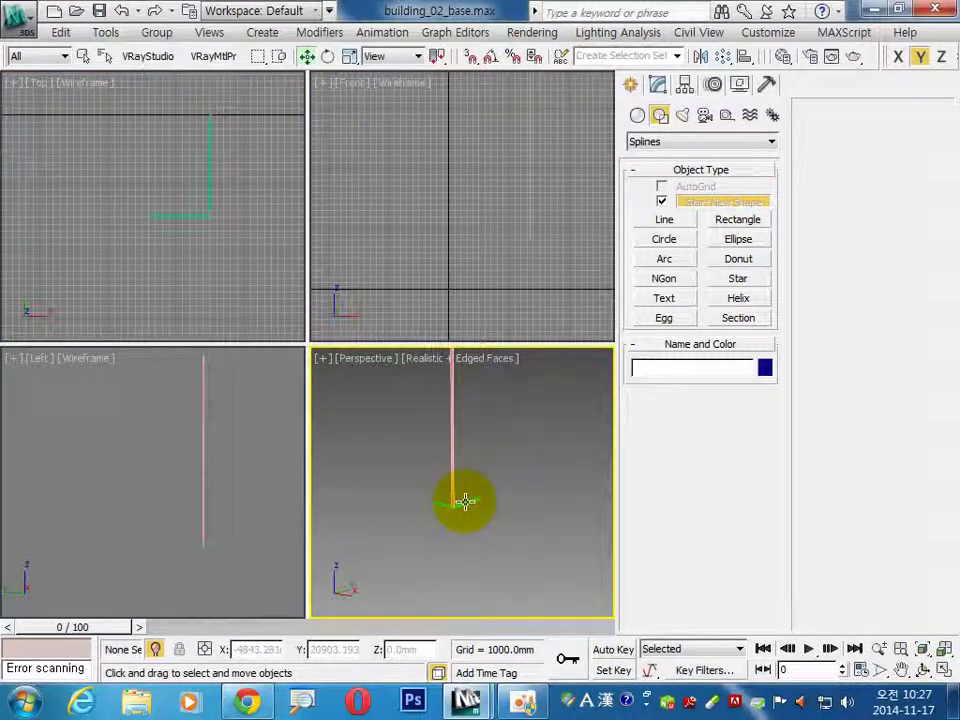
right_click(465, 501)
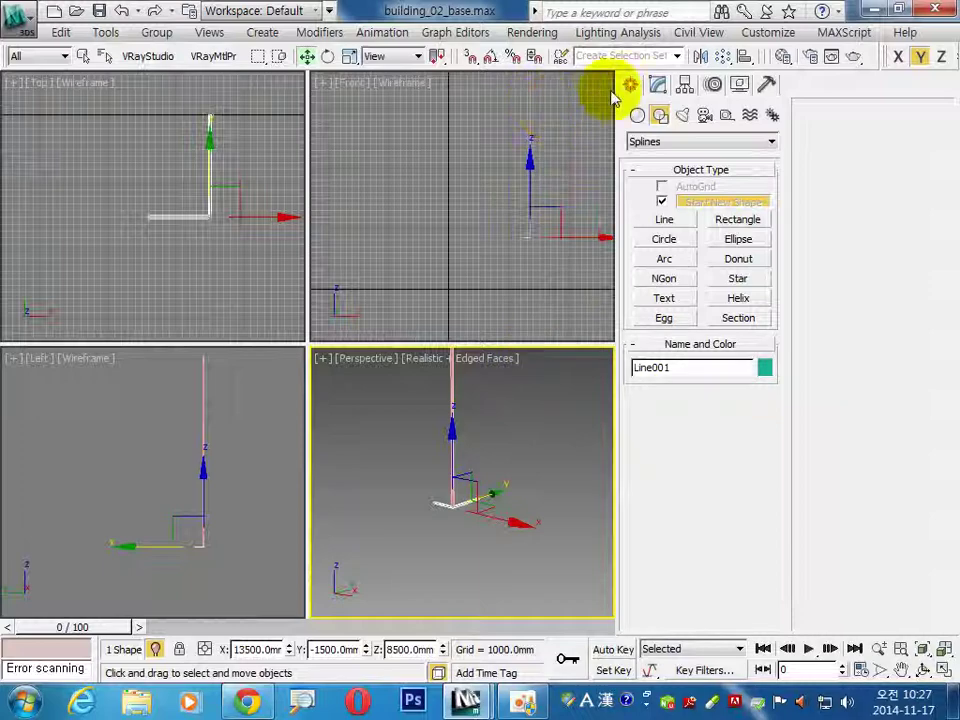
Use the Spacing Tool to place 50 instances of Line001 along vertical Line002.
left_click_drag(727, 64, 728, 122)
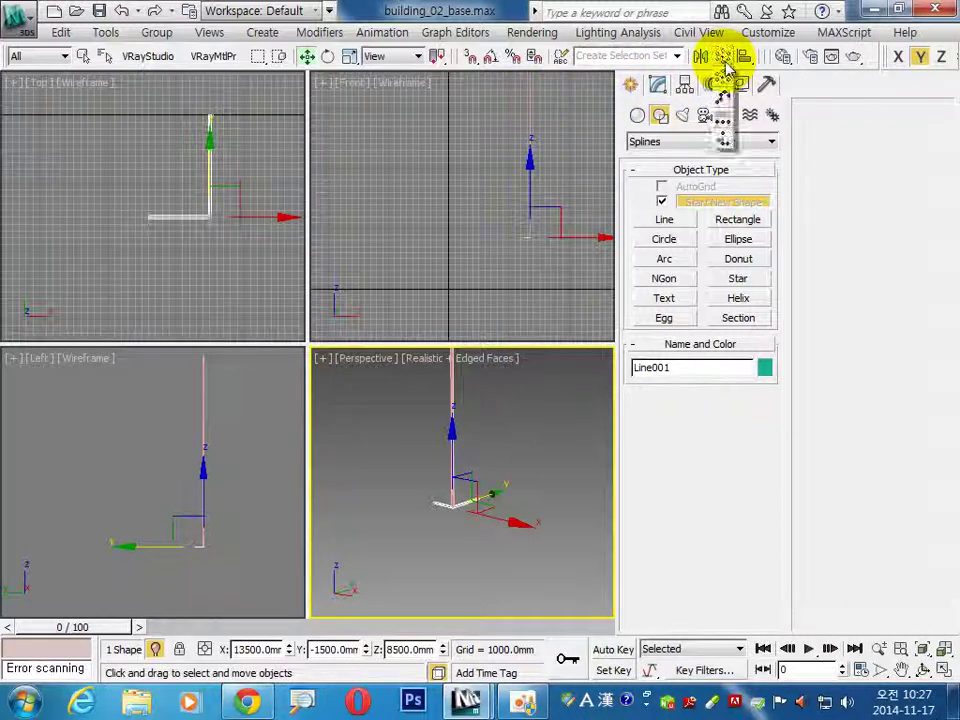
left_click(62, 45)
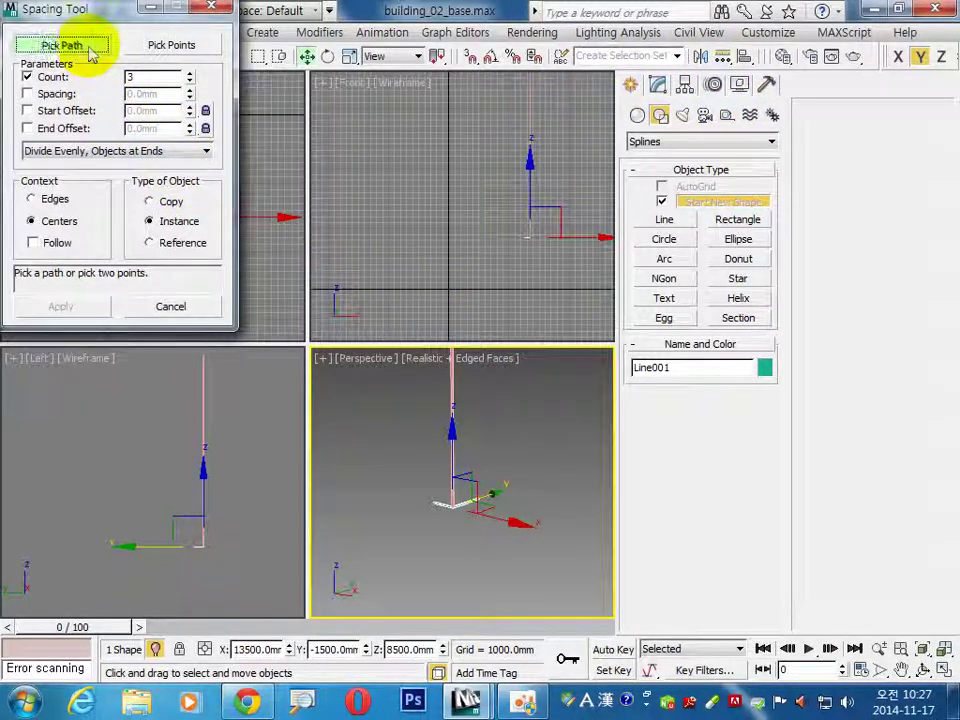
left_click(453, 428)
double_click(157, 80)
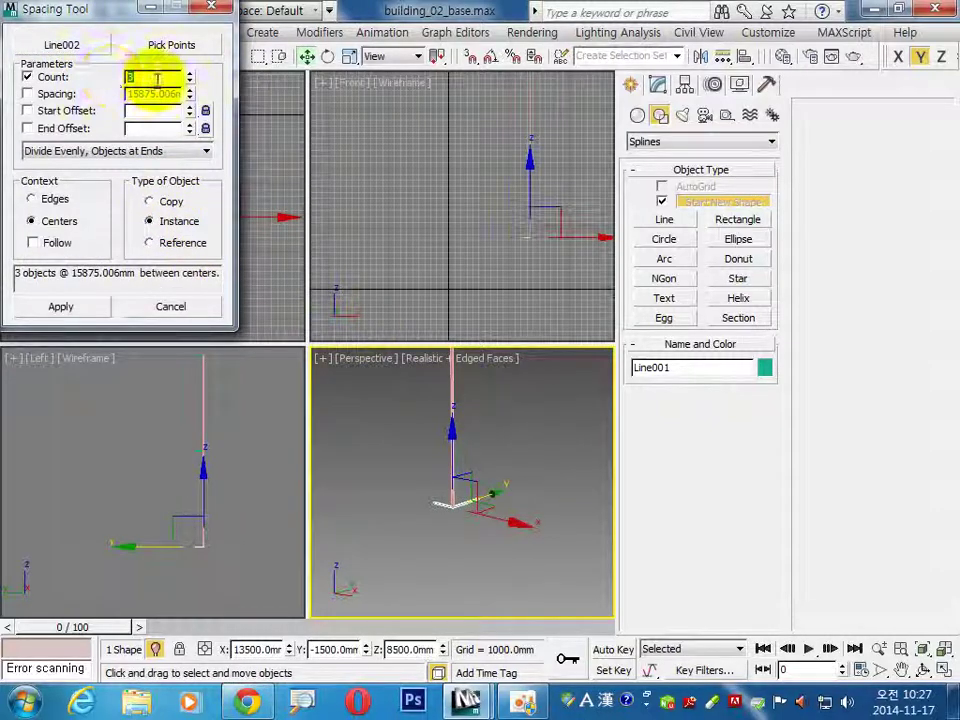
type("50")
key("Return")
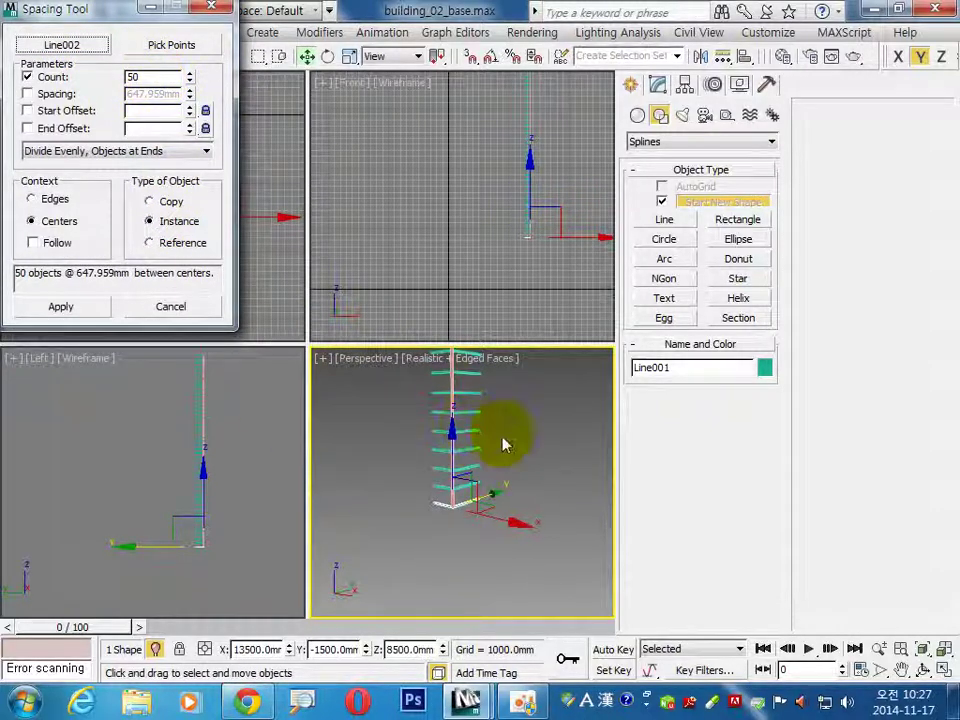
left_click(62, 306)
key("Escape")
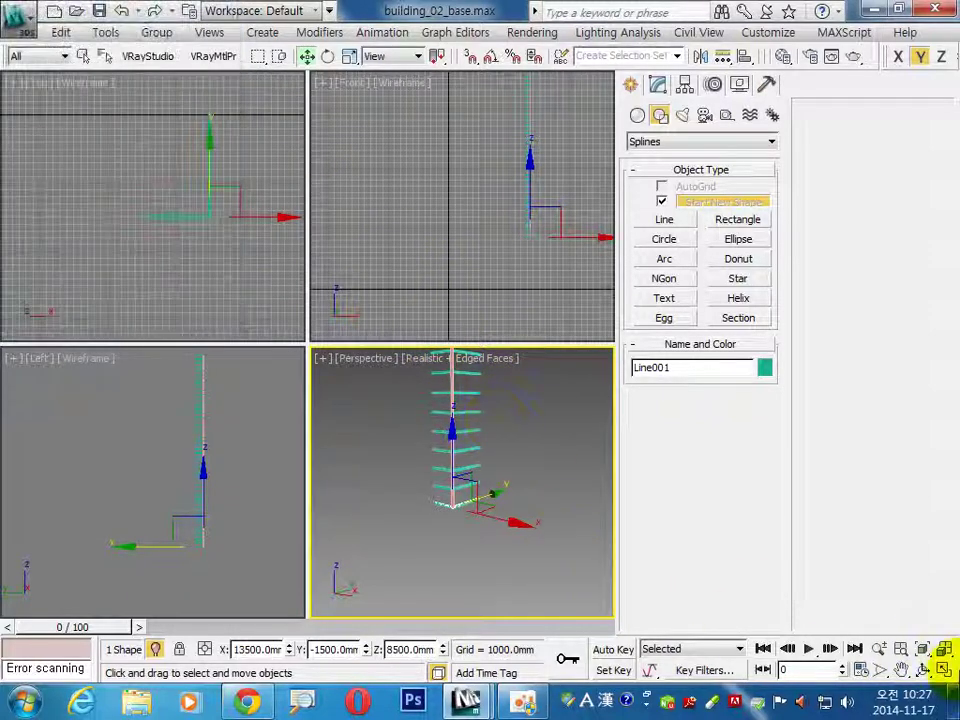
left_click(944, 670)
scroll(352, 425, "up", 3)
scroll(343, 400, "up", 2)
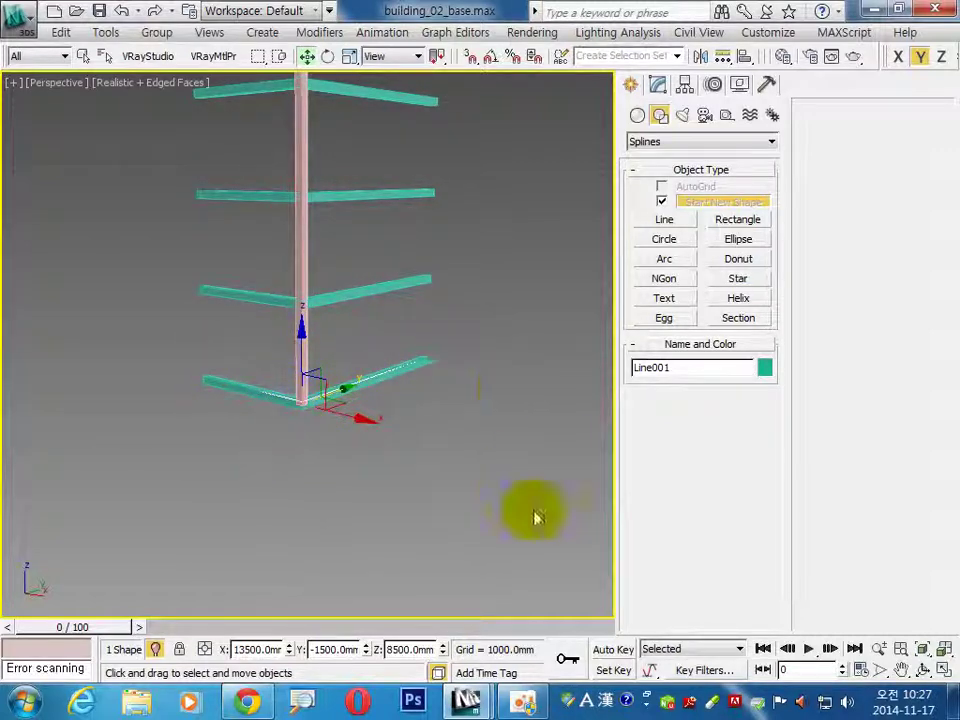
Clear the selection and exit Isolate Selection to show the whole building.
left_click(476, 468)
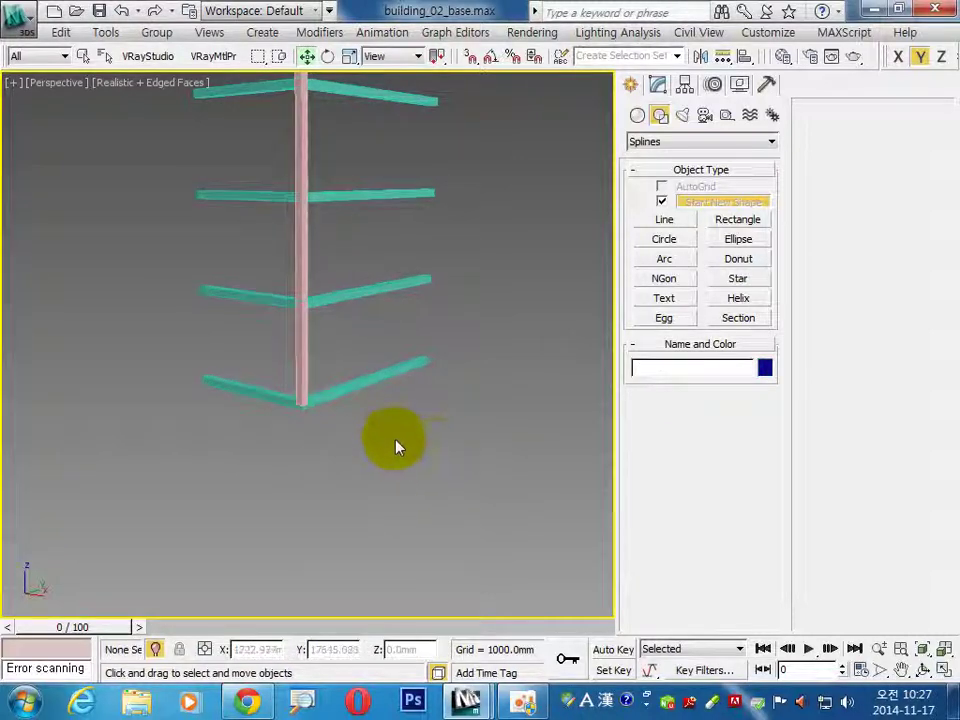
left_click(155, 649)
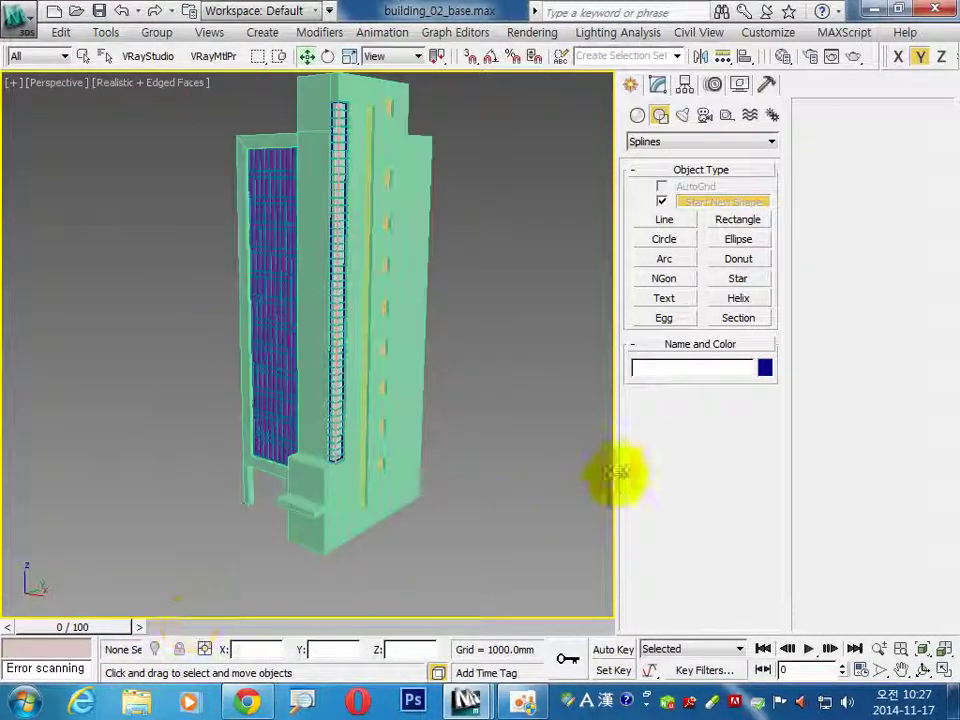
scroll(359, 476, "up", 5)
scroll(369, 476, "down", 3)
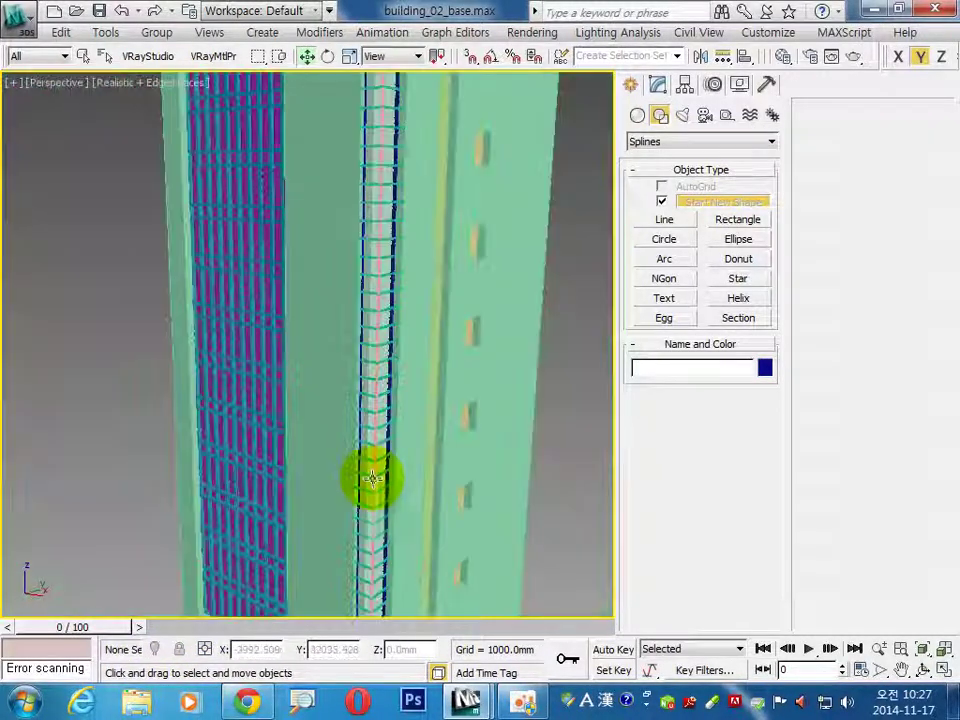
scroll(322, 350, "down", 2)
scroll(300, 347, "up", 2)
scroll(242, 399, "up", 3)
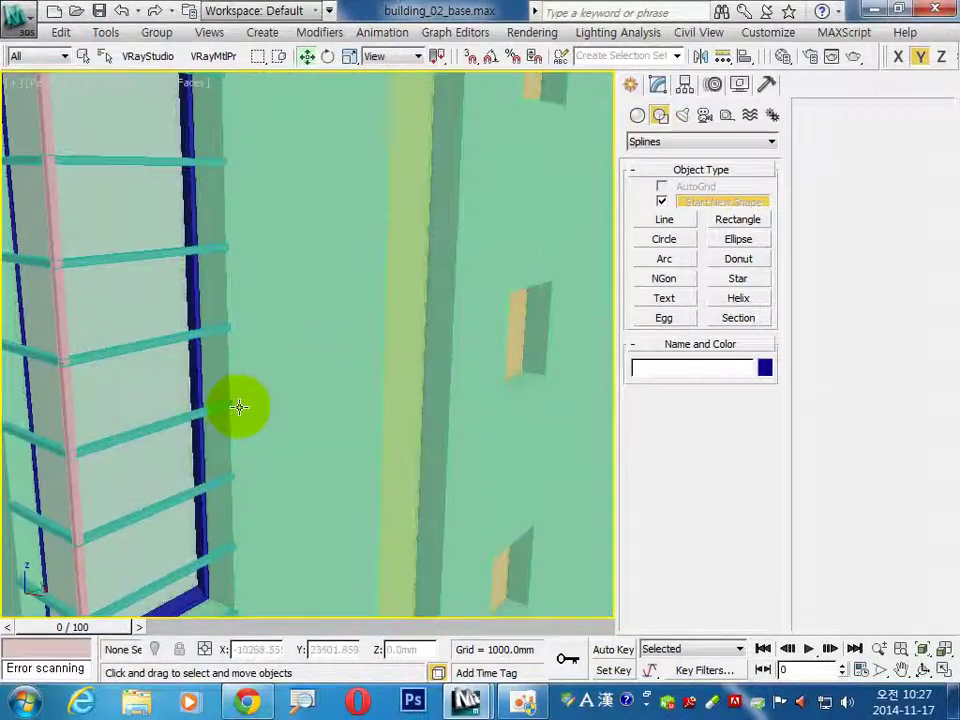
scroll(287, 371, "down", 2)
Delete the vertical guide line Line002 and select the lowest copy, Line003.
left_click(506, 369)
left_click(506, 369)
key("Delete")
left_click(520, 470)
scroll(495, 458, "down", 3)
scroll(370, 410, "down", 2)
scroll(260, 355, "down", 2)
scroll(250, 347, "up", 2)
scroll(251, 335, "up", 4)
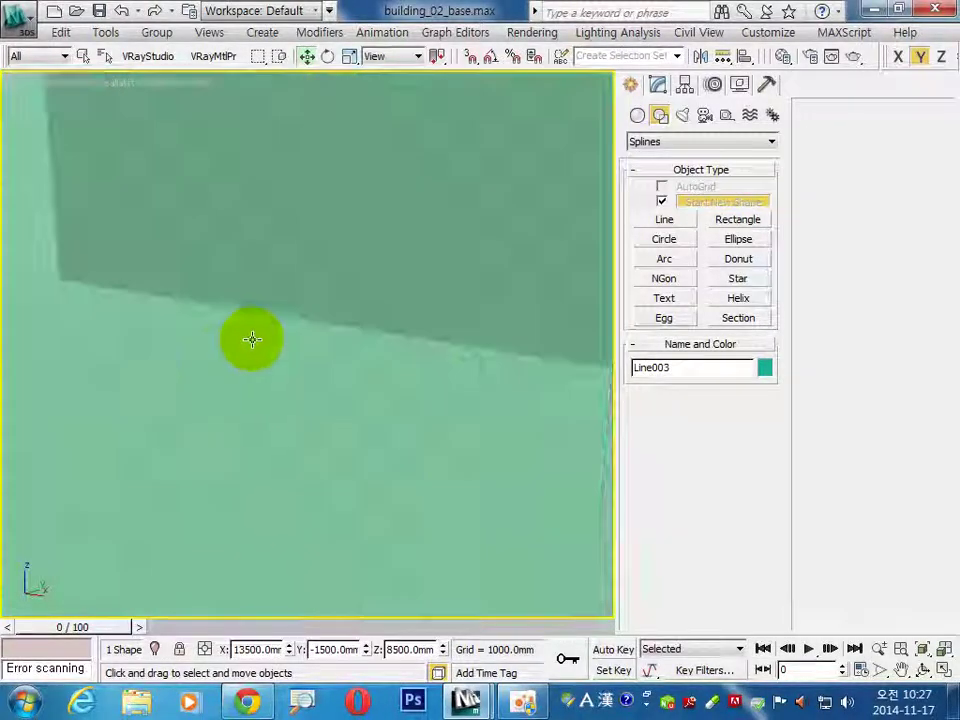
Offset the lowest frame 25 mm in Z with the Move Transform Type-In.
scroll(295, 368, "down", 5)
scroll(321, 360, "up", 3)
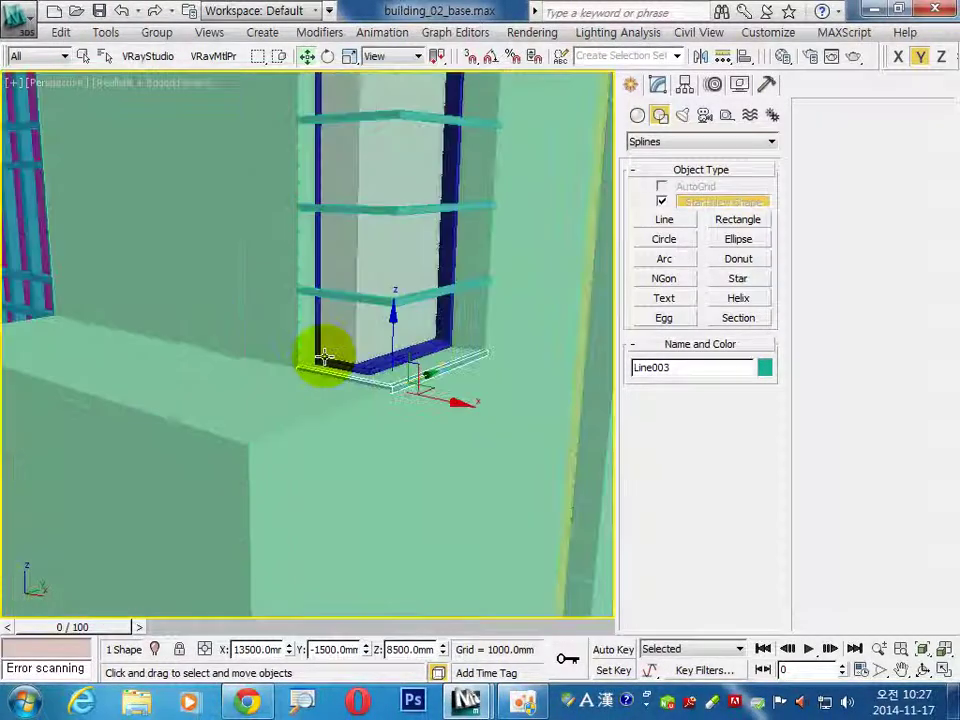
scroll(410, 404, "up", 3)
scroll(400, 398, "down", 3)
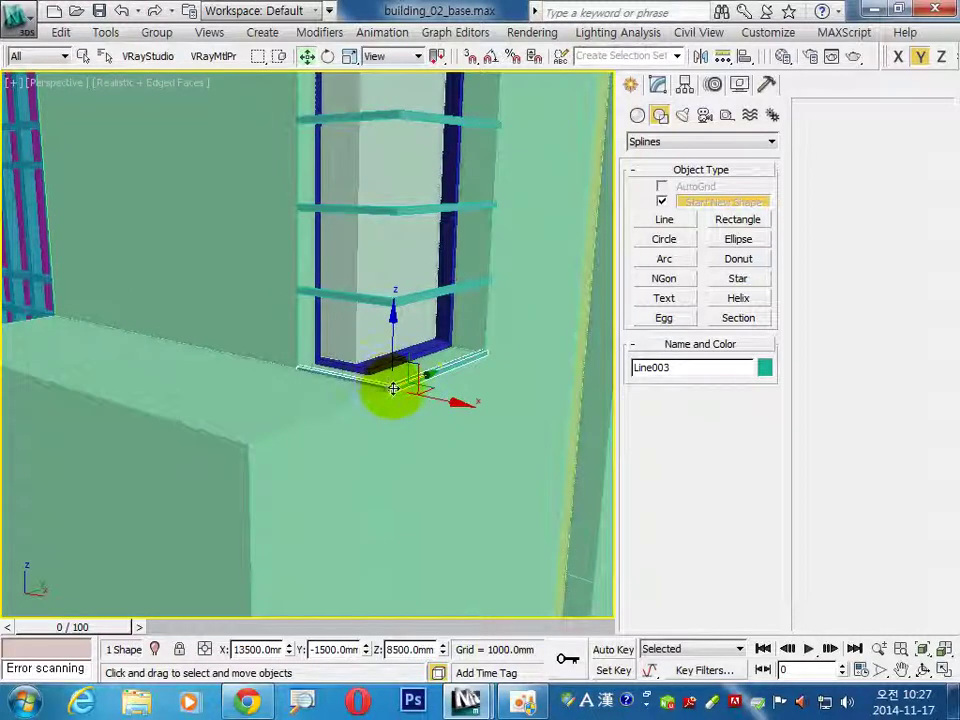
right_click(308, 58)
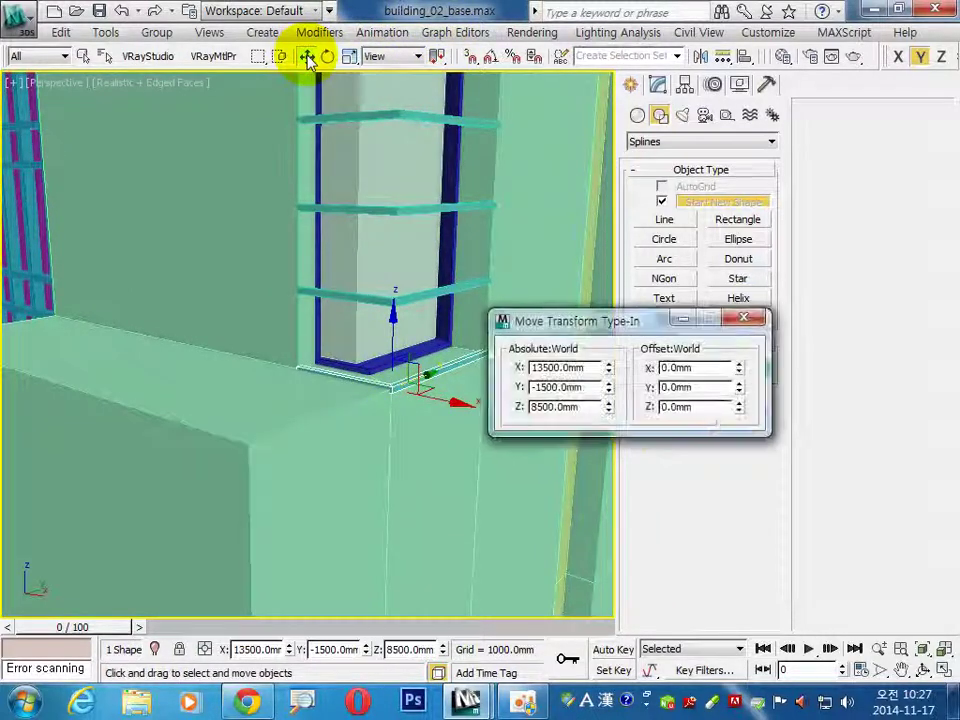
double_click(698, 406)
type("5")
key("Return")
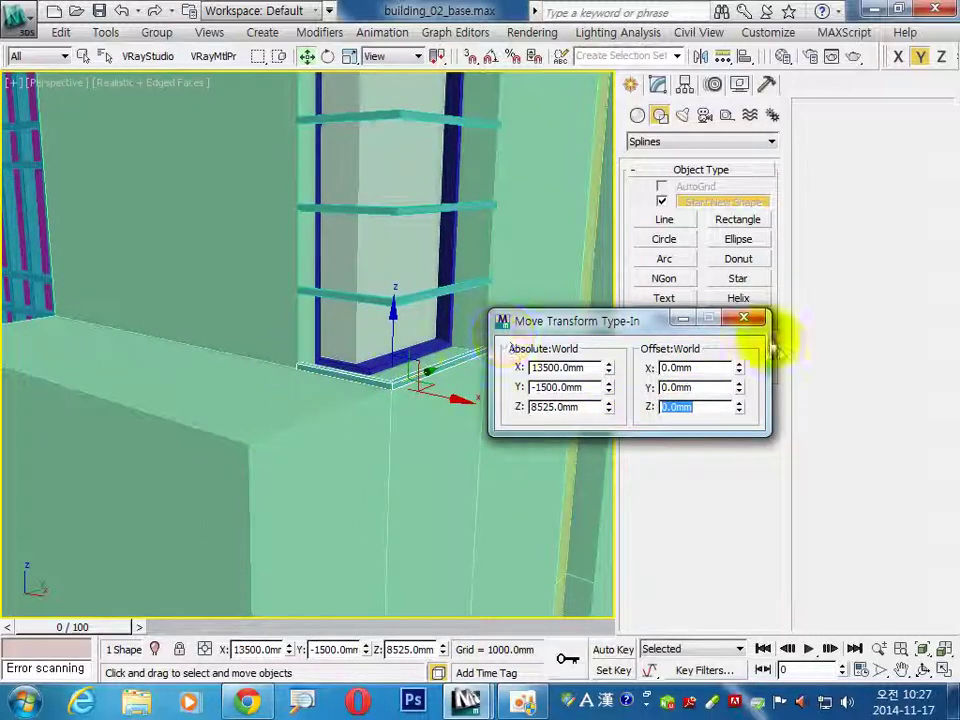
left_click(744, 320)
Lower the top frame Line052 by 25 mm to Z 40225 mm, then deselect and reframe.
scroll(529, 159, "down", 5)
scroll(499, 279, "down", 5)
scroll(478, 321, "down", 2)
scroll(276, 336, "up", 5)
scroll(336, 285, "down", 2)
scroll(358, 375, "up", 1)
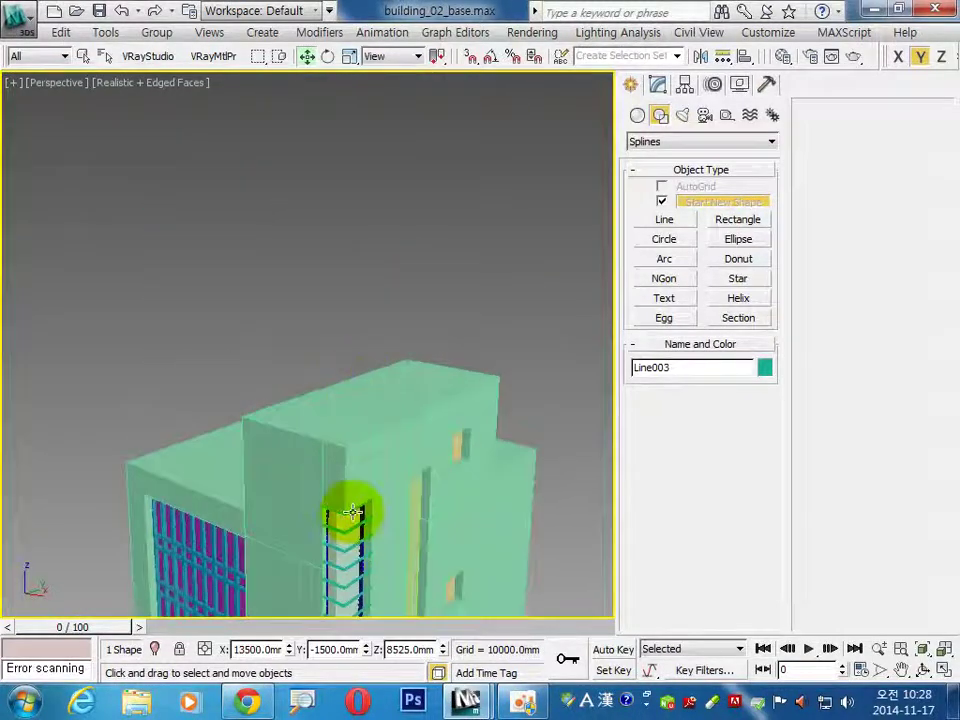
scroll(365, 512, "up", 4)
scroll(370, 512, "down", 2)
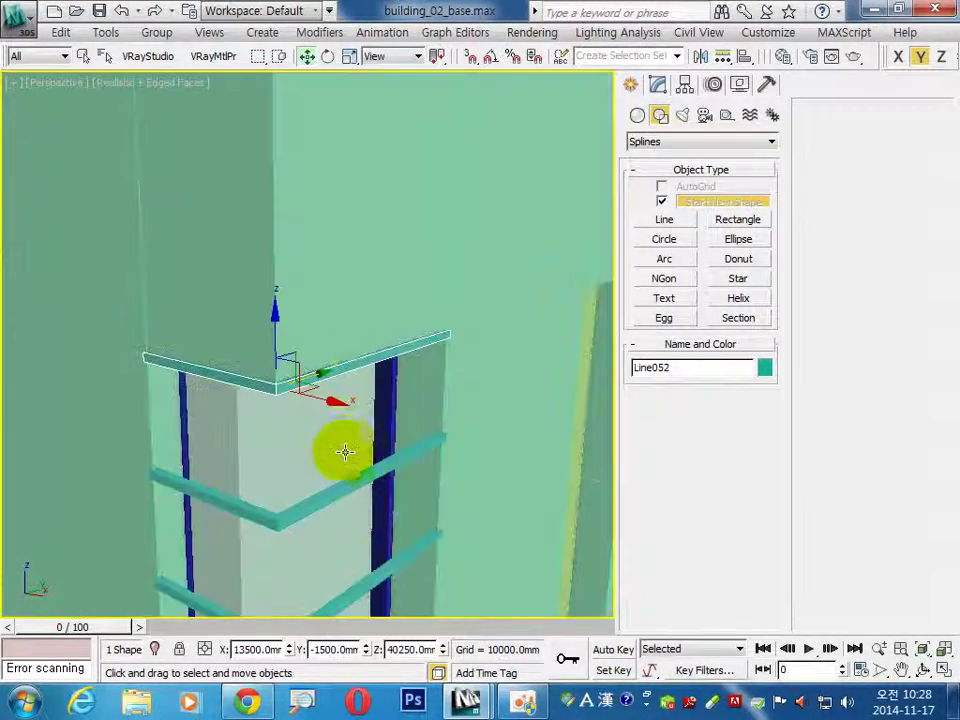
right_click(307, 57)
type("-25")
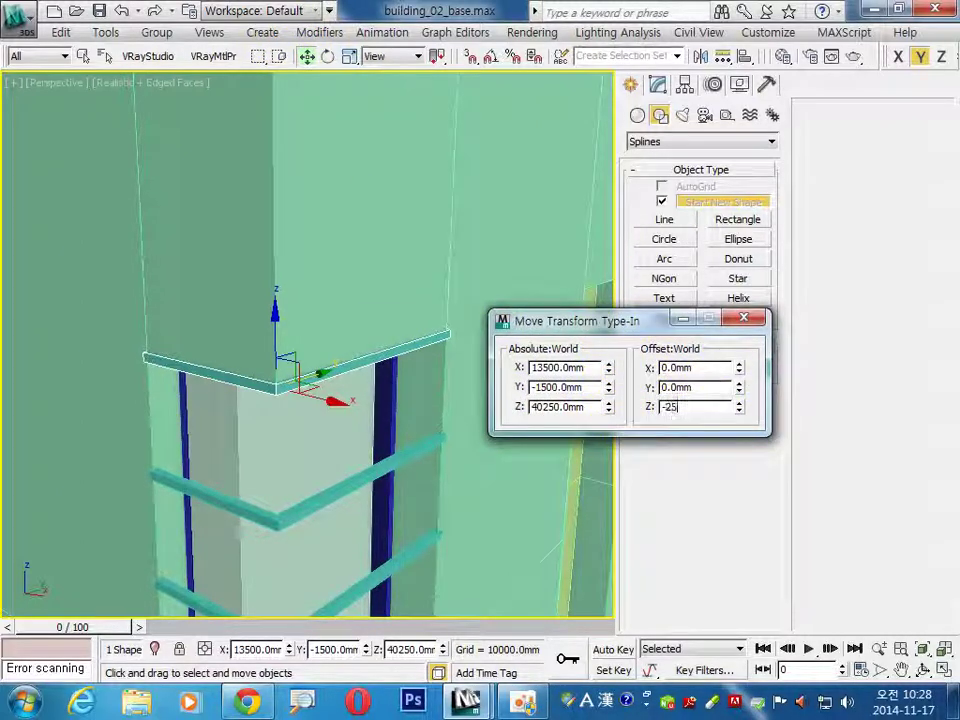
key("Return")
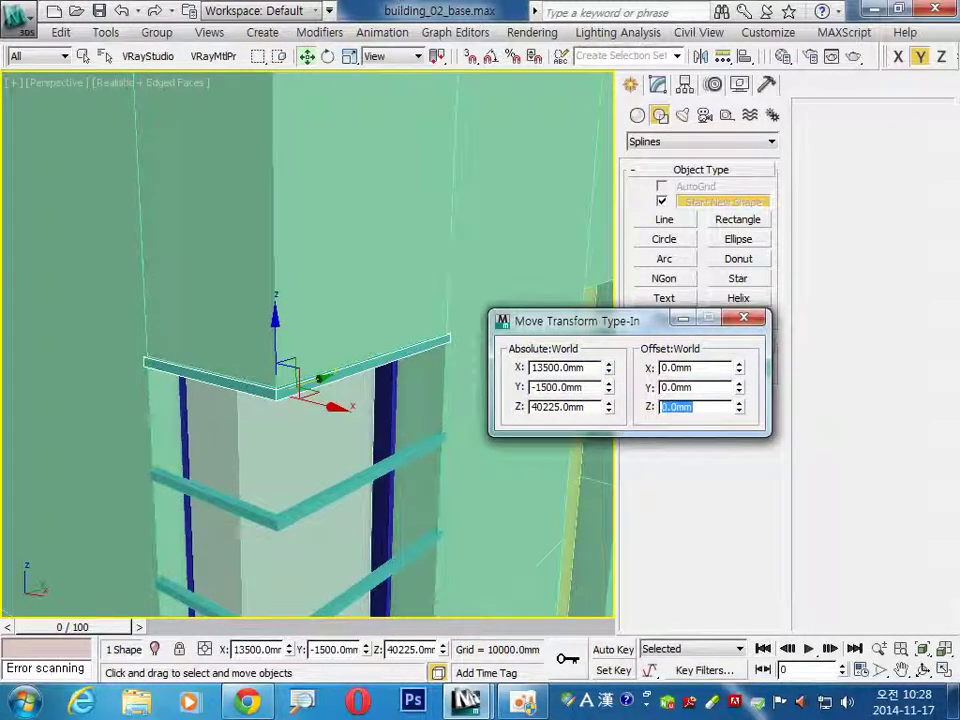
left_click(760, 320)
scroll(440, 408, "down", 1)
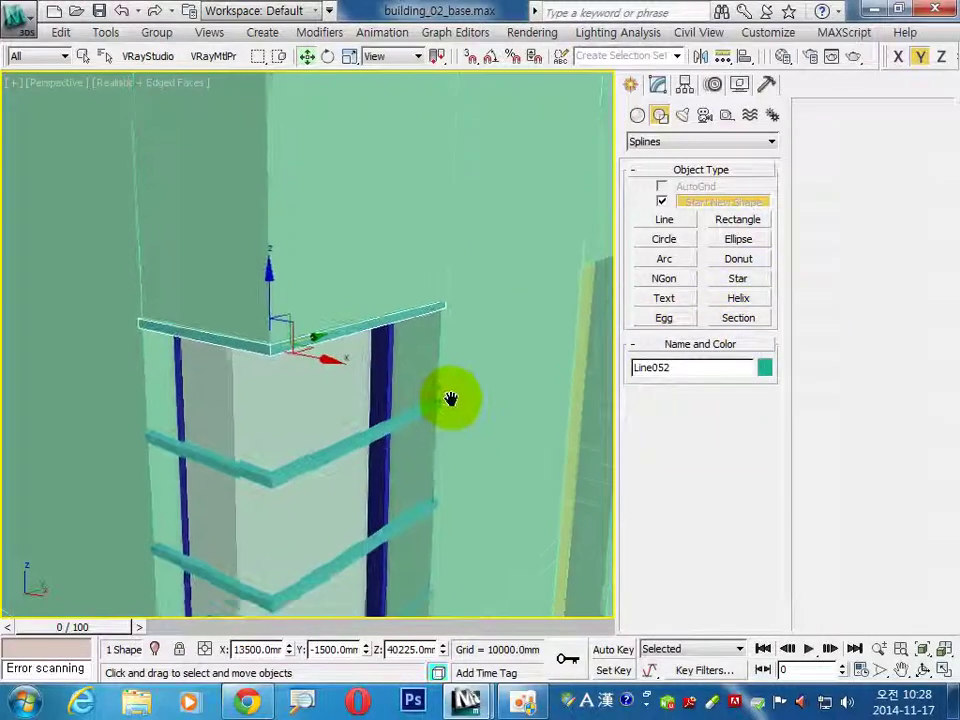
scroll(450, 405, "down", 3)
scroll(450, 405, "down", 3)
left_click(410, 289)
mouse_move(349, 482)
middle_mouse_down("alt")
mouse_move(320, 432)
mouse_move(401, 467)
mouse_move(360, 240)
middle_mouse_up("alt")
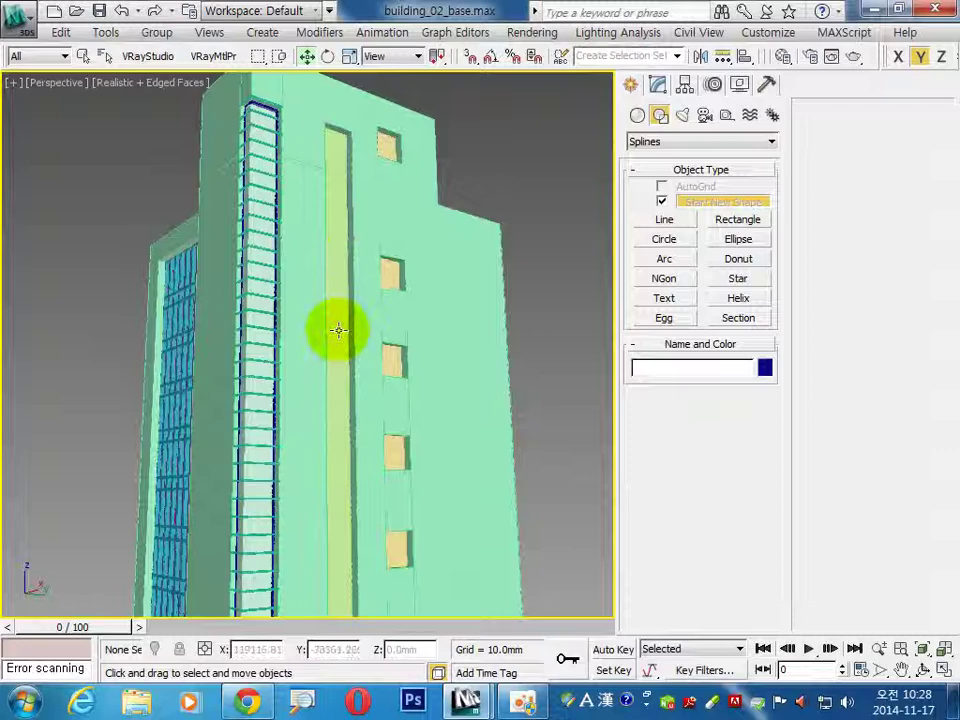
Select and isolate Object003, then enter its Polygon sub-object level.
left_click(395, 327)
key("alt+q")
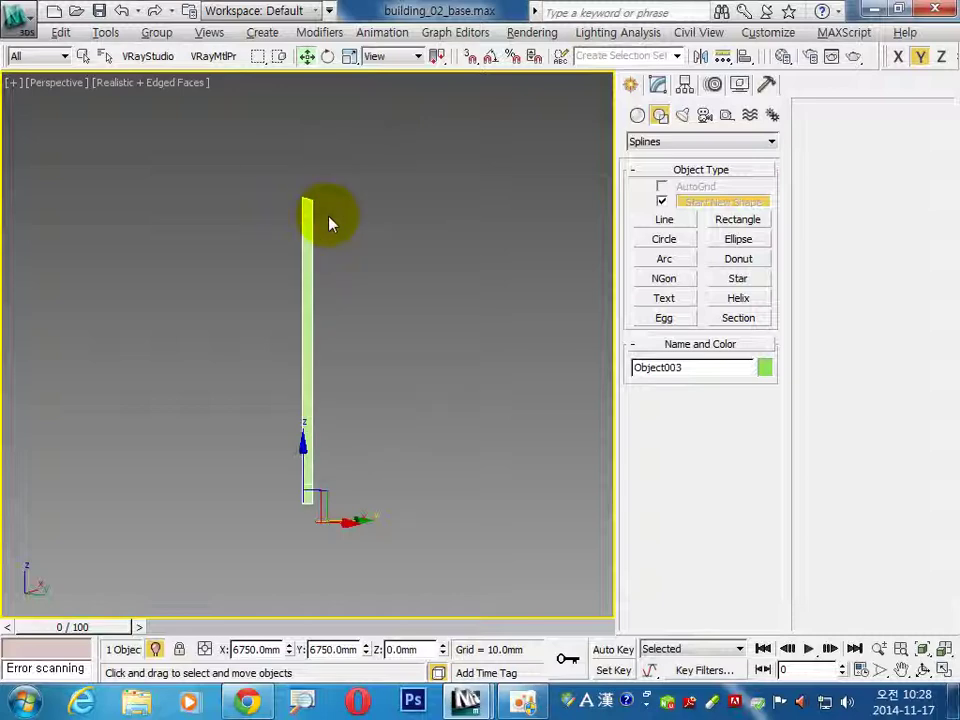
left_click(660, 86)
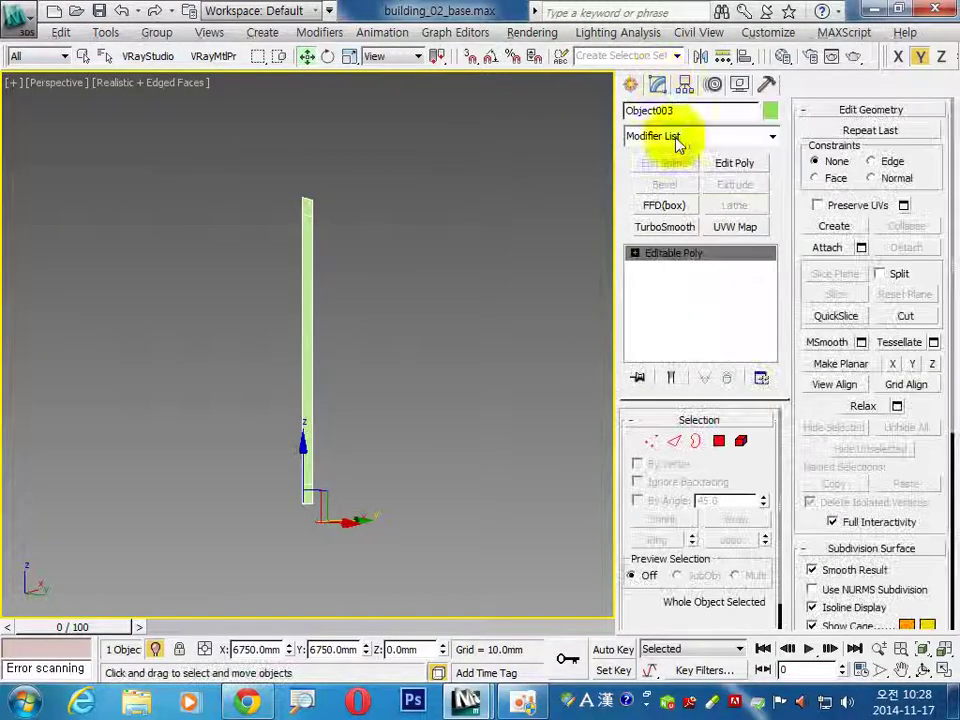
left_click(719, 441)
Inspect the strip's top, front and bottom polygons, exit Polygon mode, and show four viewports.
left_click(326, 225)
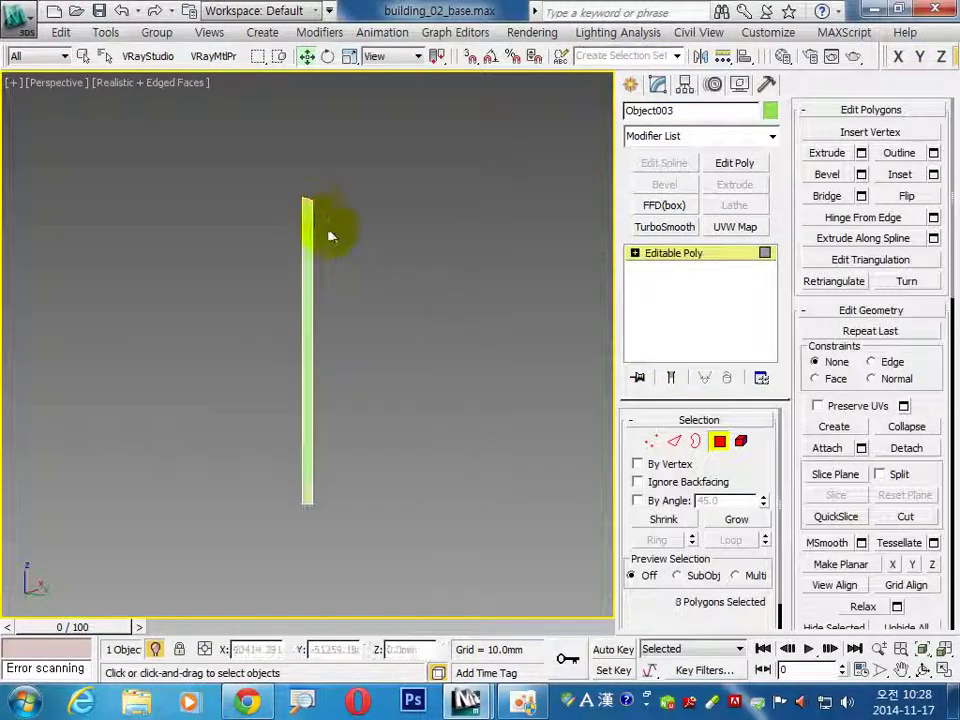
left_click(306, 206)
left_click(306, 255)
left_click(396, 343)
left_click(307, 490)
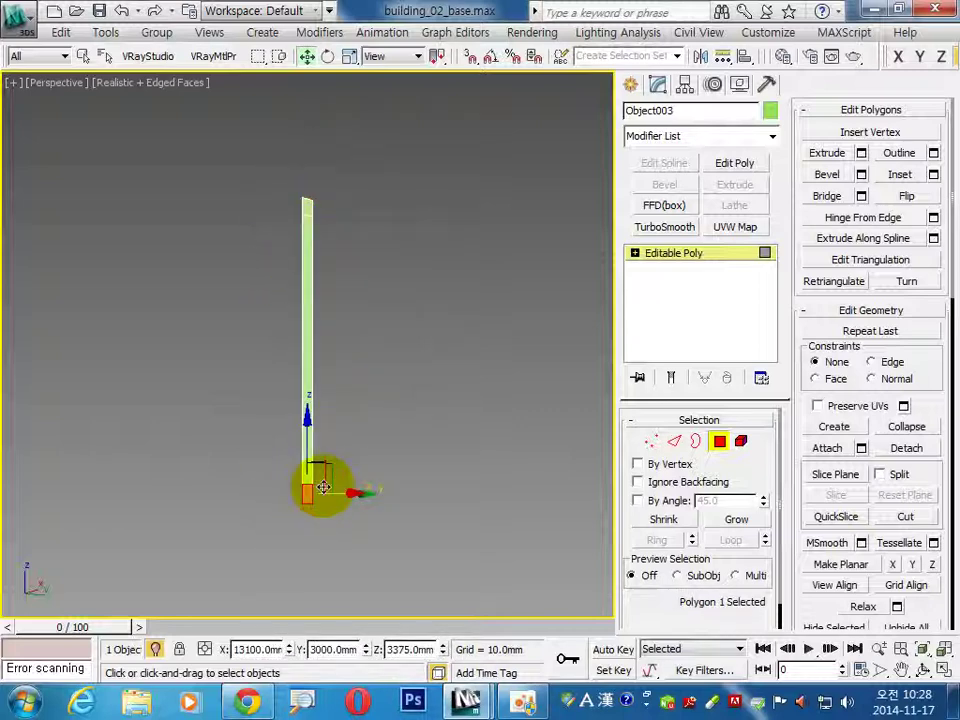
left_click(413, 495)
left_click(720, 445)
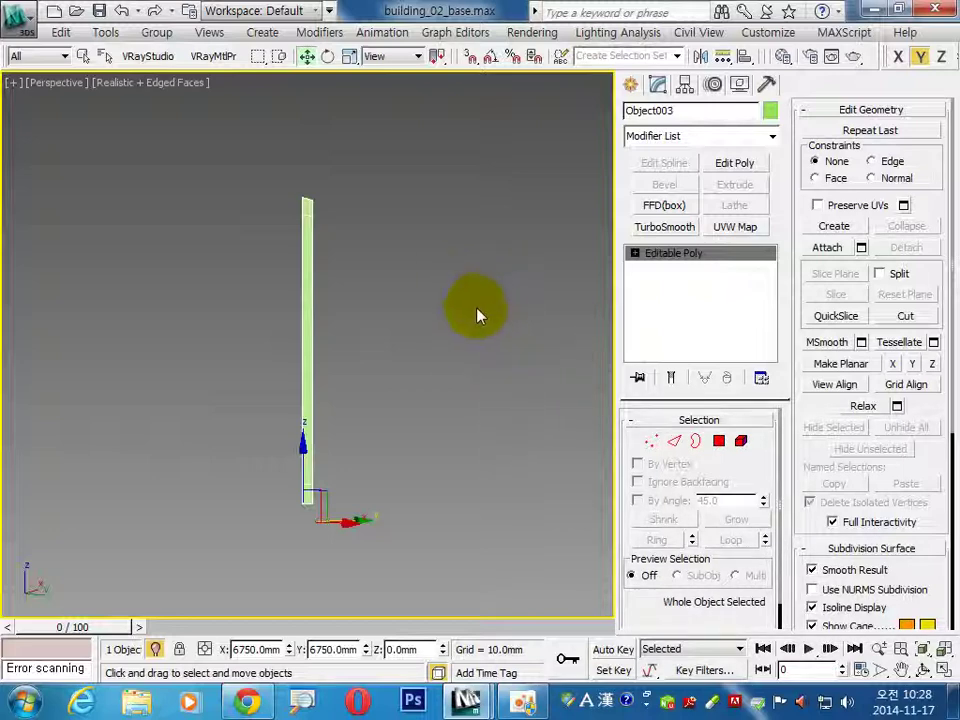
left_click(940, 672)
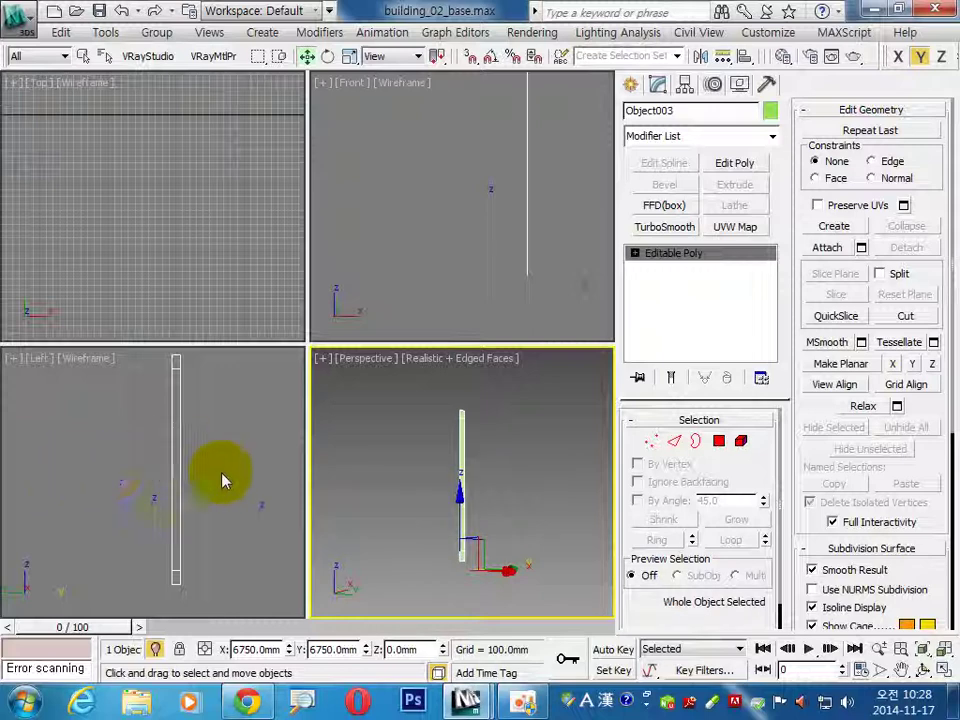
Switch the lower-left Left viewport to Right view using the V viewport menu.
left_click(230, 530)
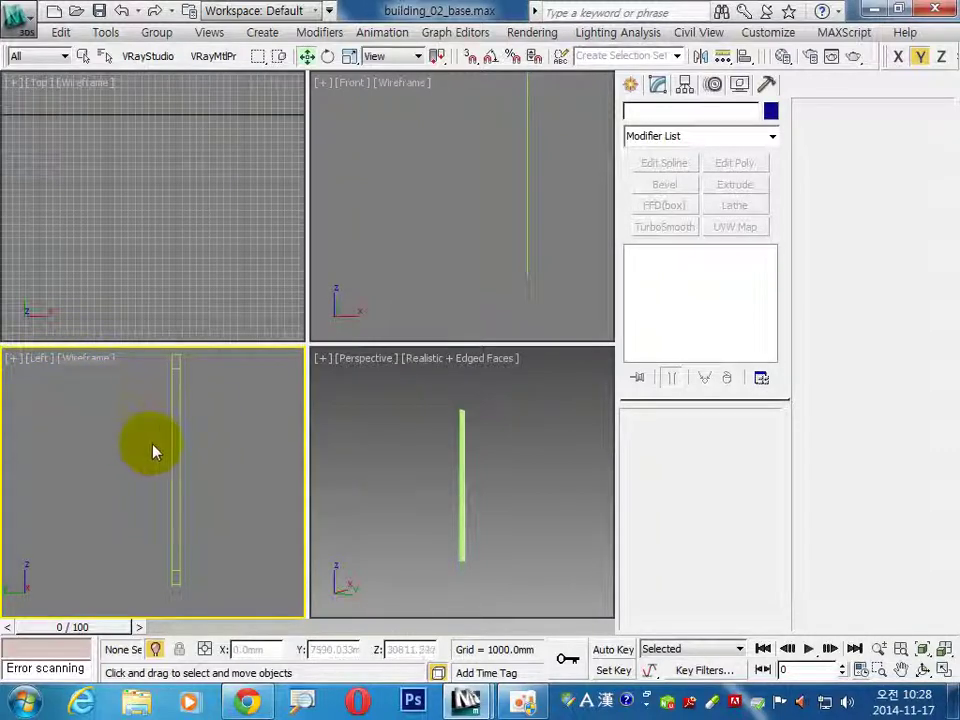
key("v")
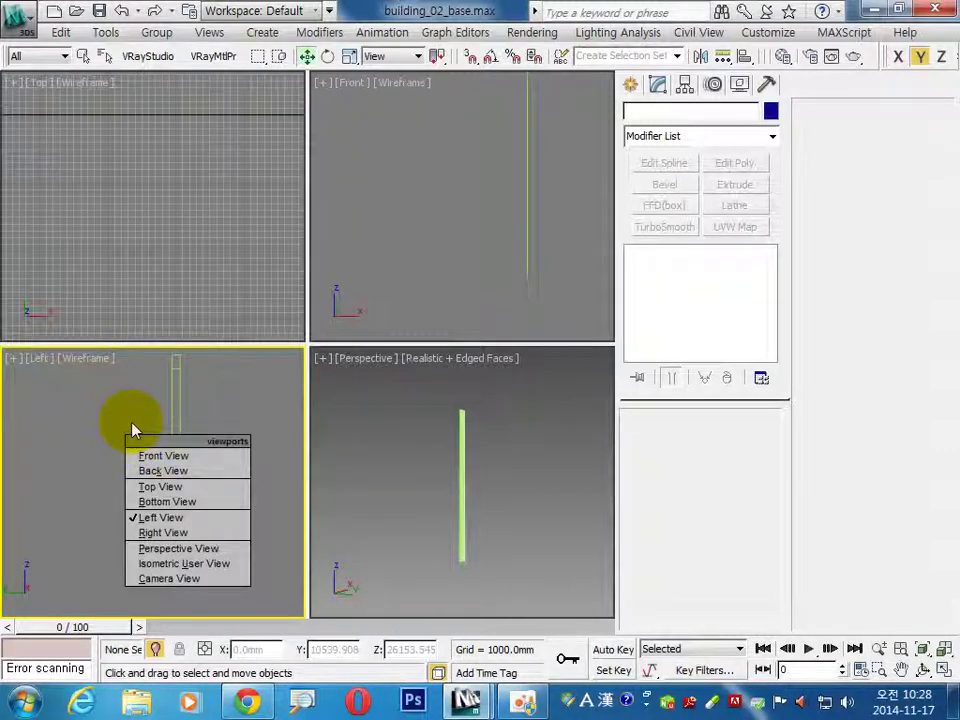
key("r")
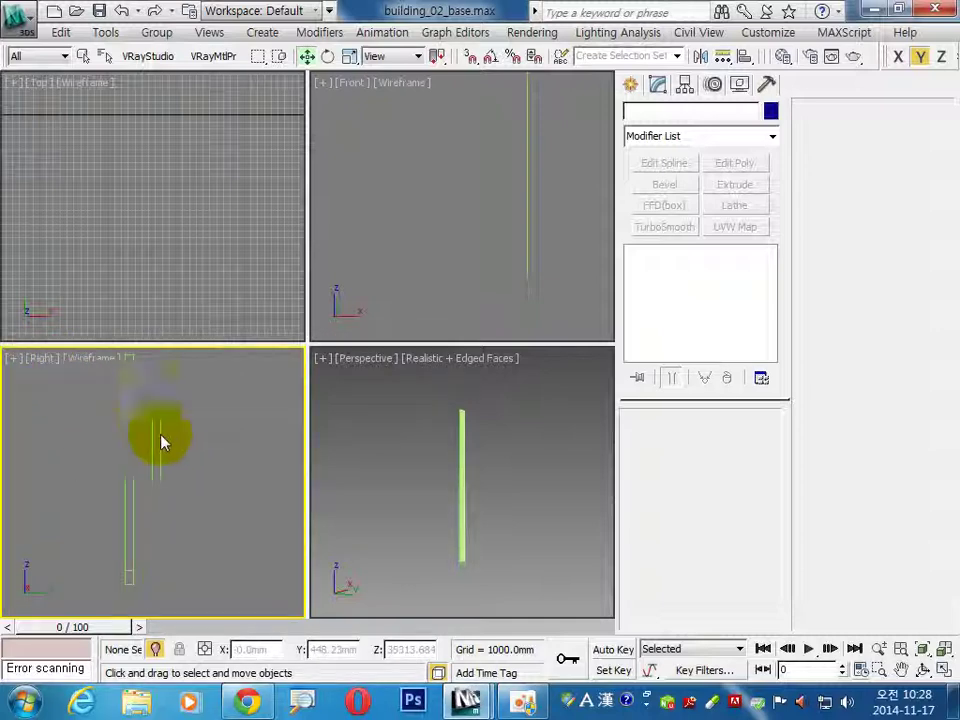
With vertex snap on, draw a 38000 × 1500 mm rectangle over the strip in the maximized Right view.
left_click(470, 56)
left_click(943, 670)
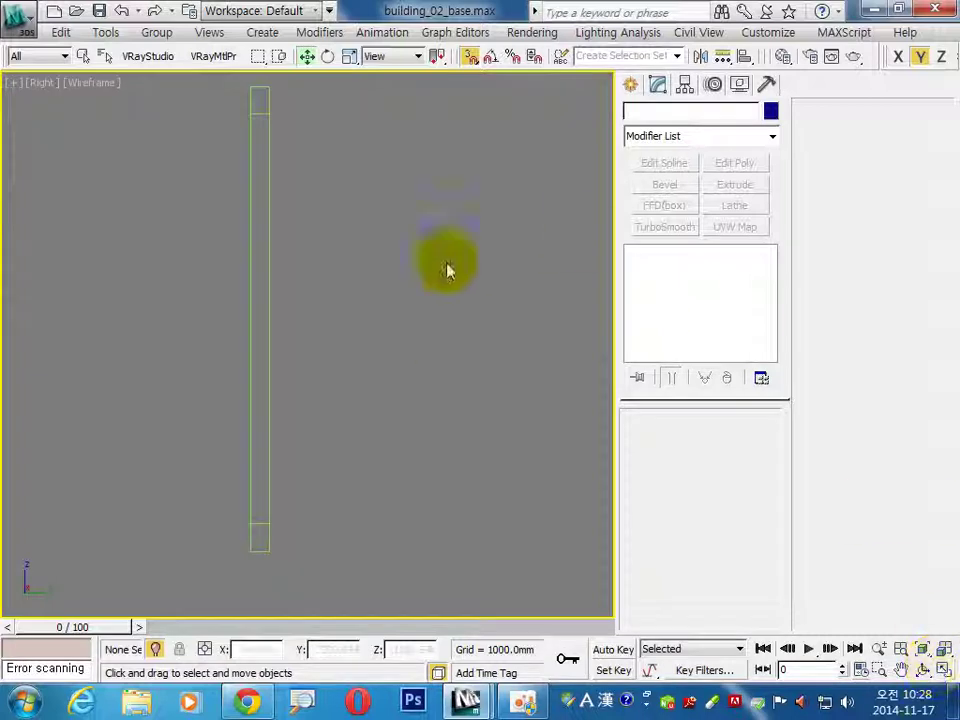
left_click(631, 85)
left_click(660, 116)
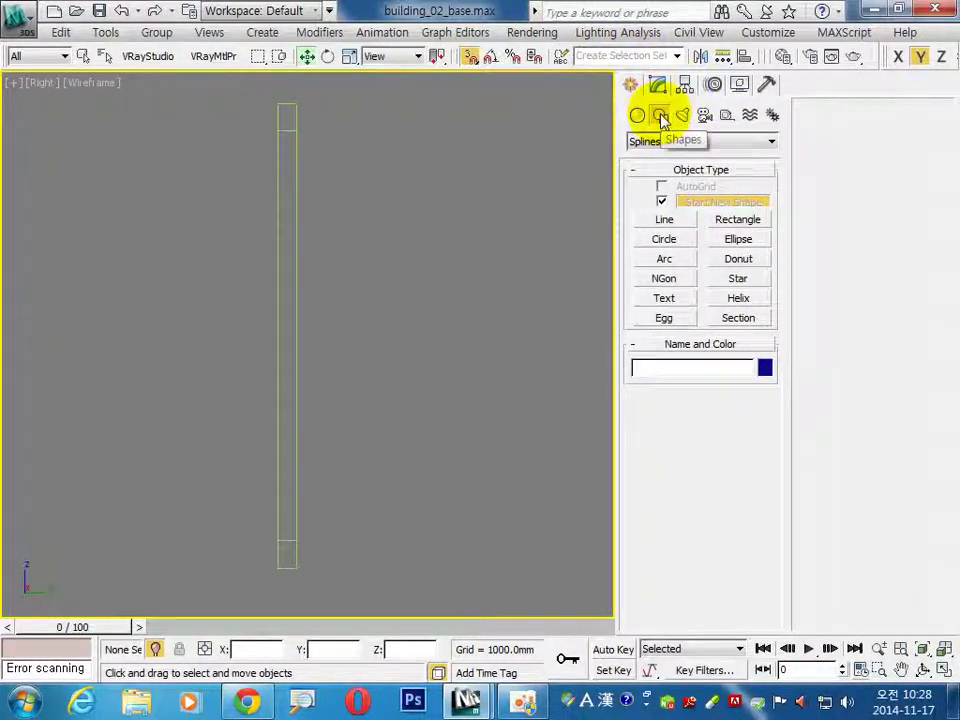
left_click(737, 219)
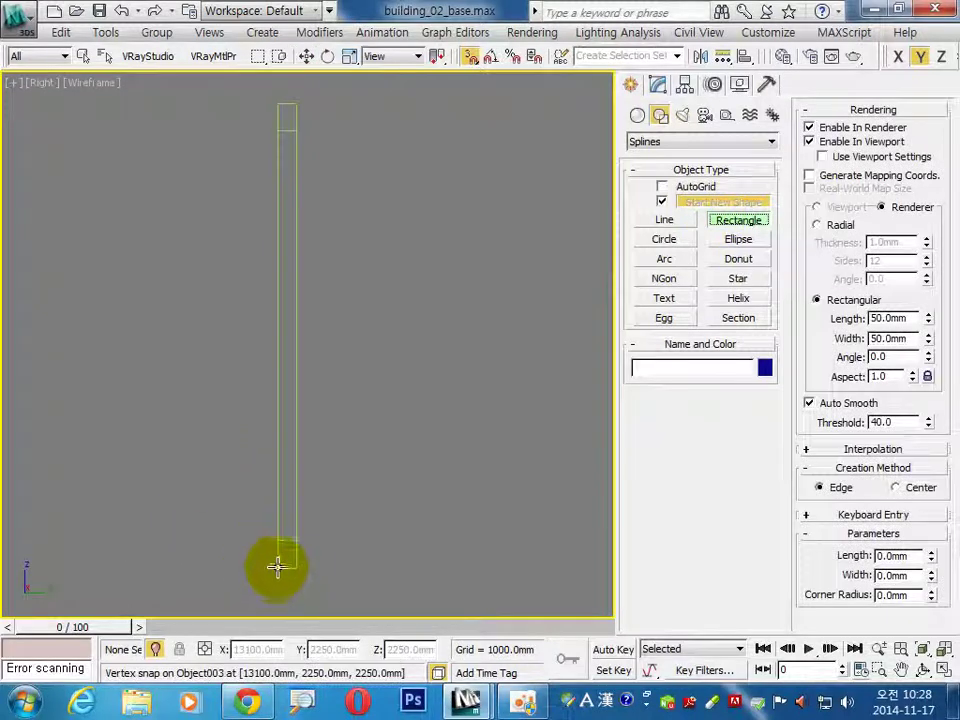
left_click_drag(277, 567, 296, 103)
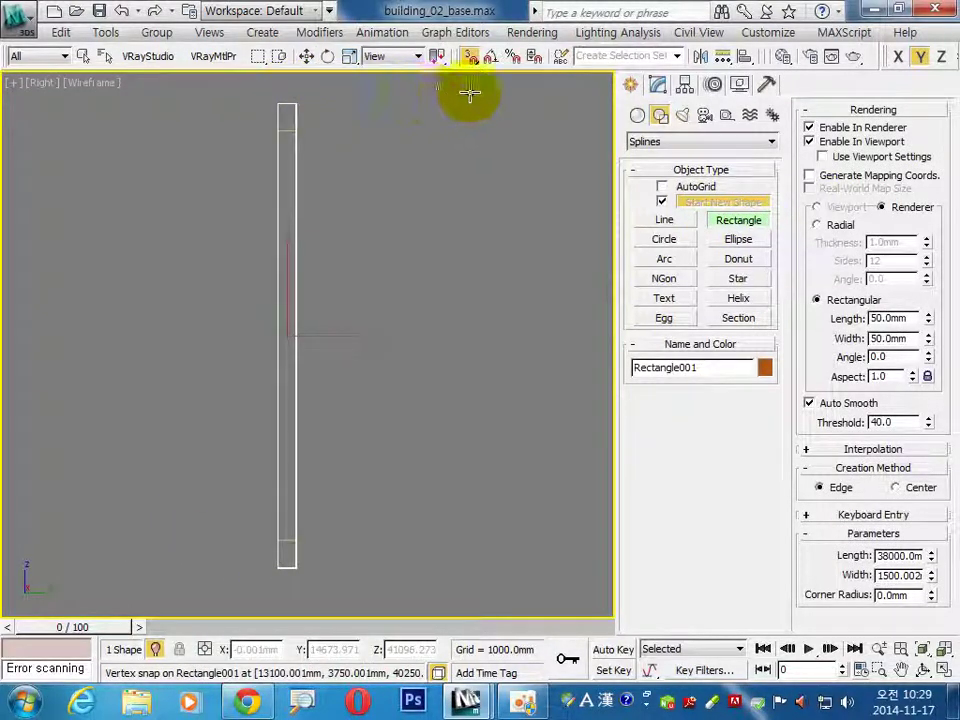
Switch off Enable In Renderer and Enable In Viewport for the new rectangle.
left_click(845, 127)
left_click(830, 141)
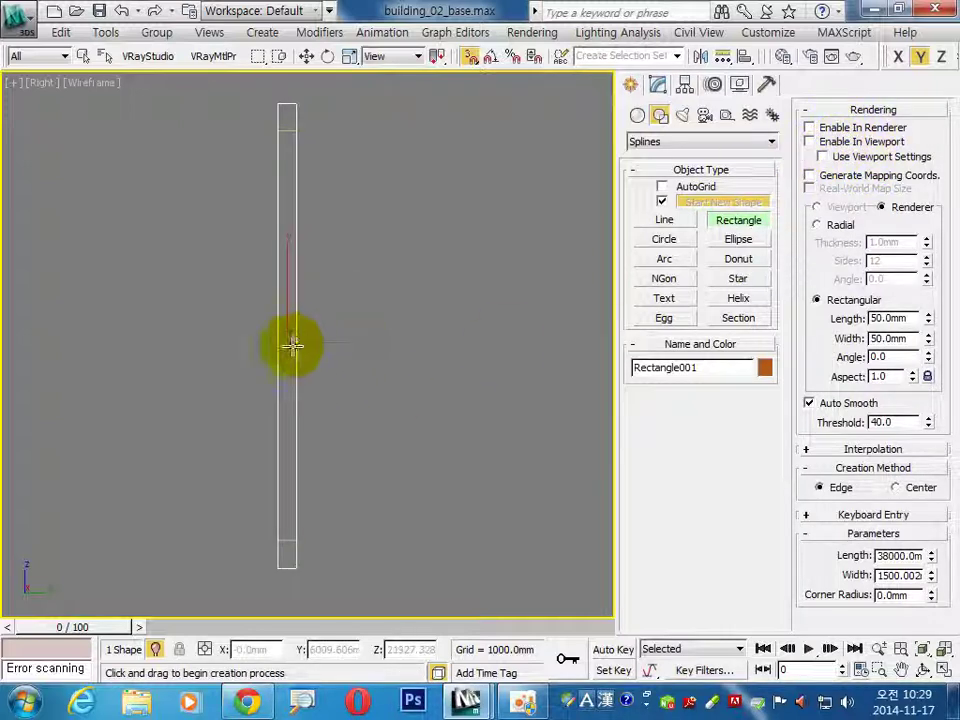
left_click(658, 85)
right_click(296, 342)
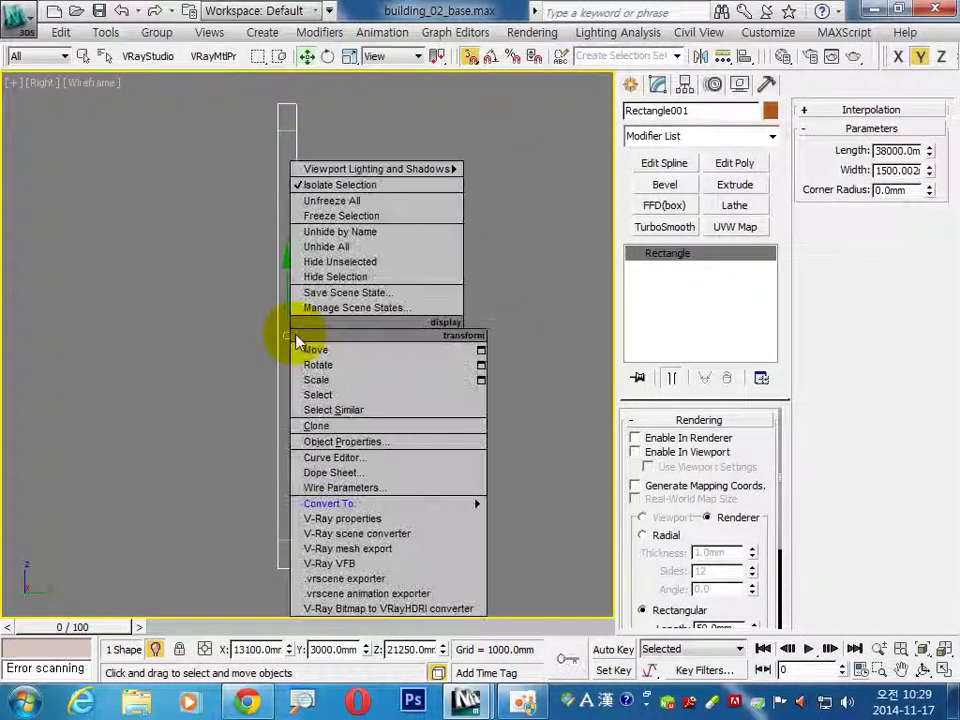
mouse_move(330, 503)
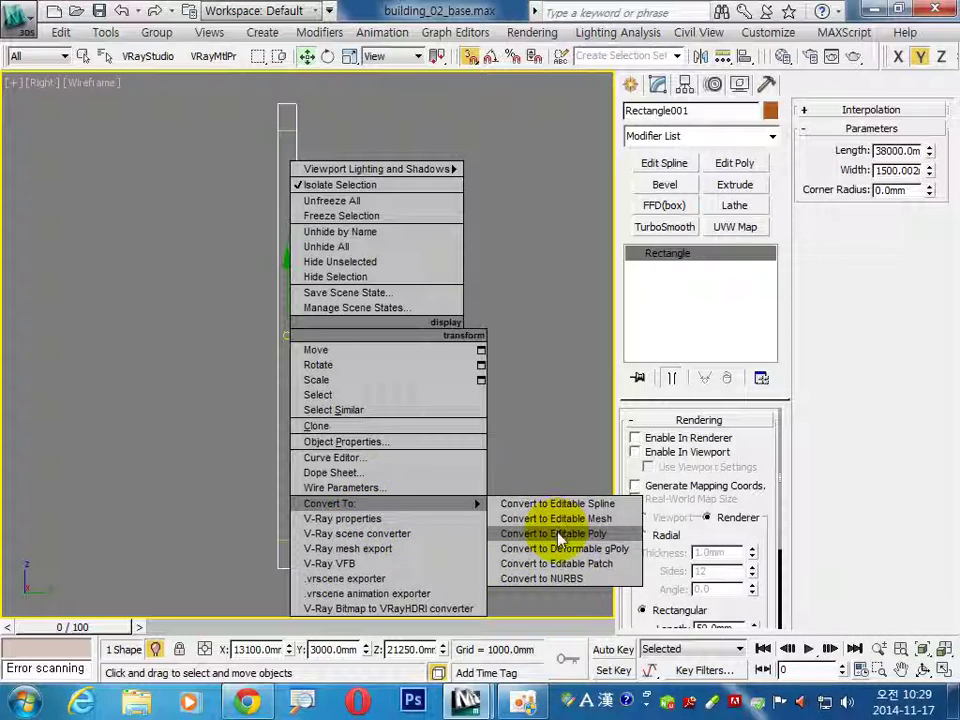
Convert Rectangle001 to an editable poly and select Object003 from the scene list.
left_click(560, 536)
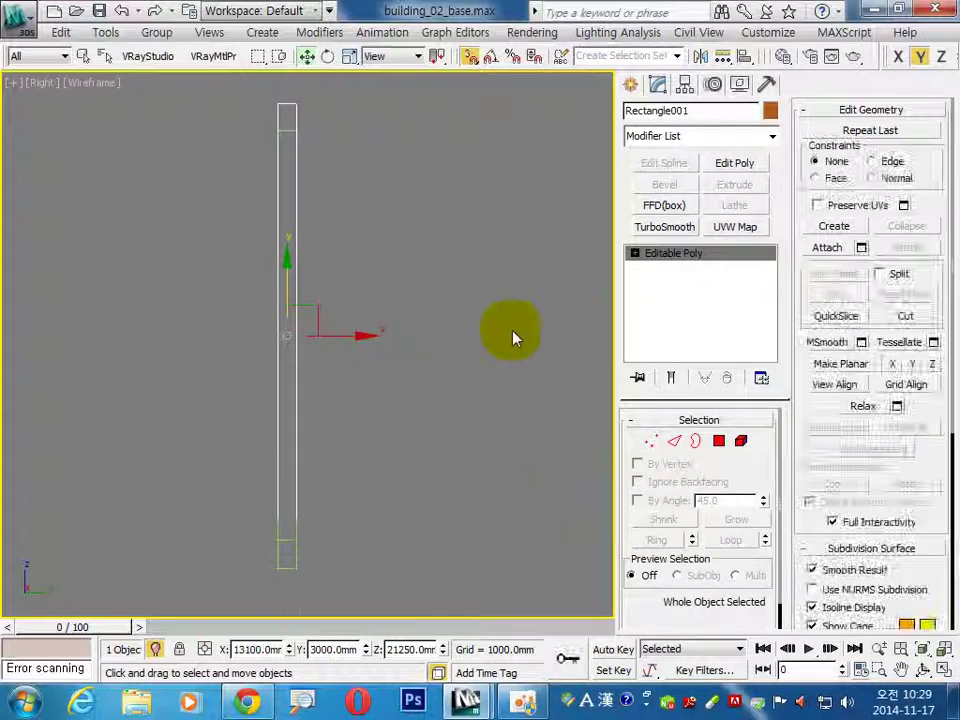
left_click(490, 410)
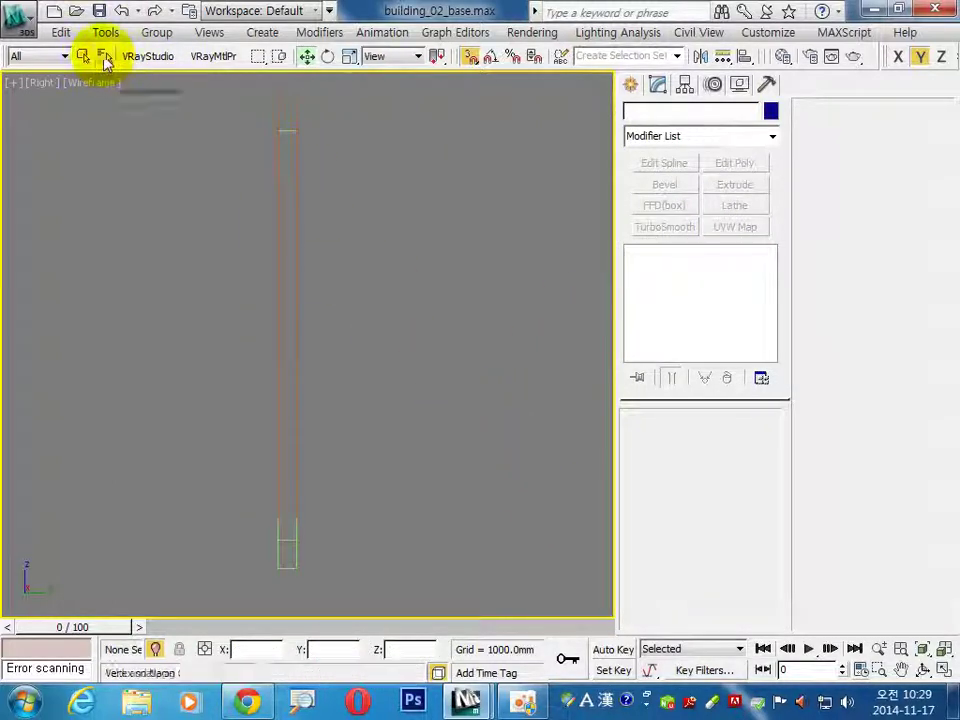
left_click(105, 57)
double_click(396, 171)
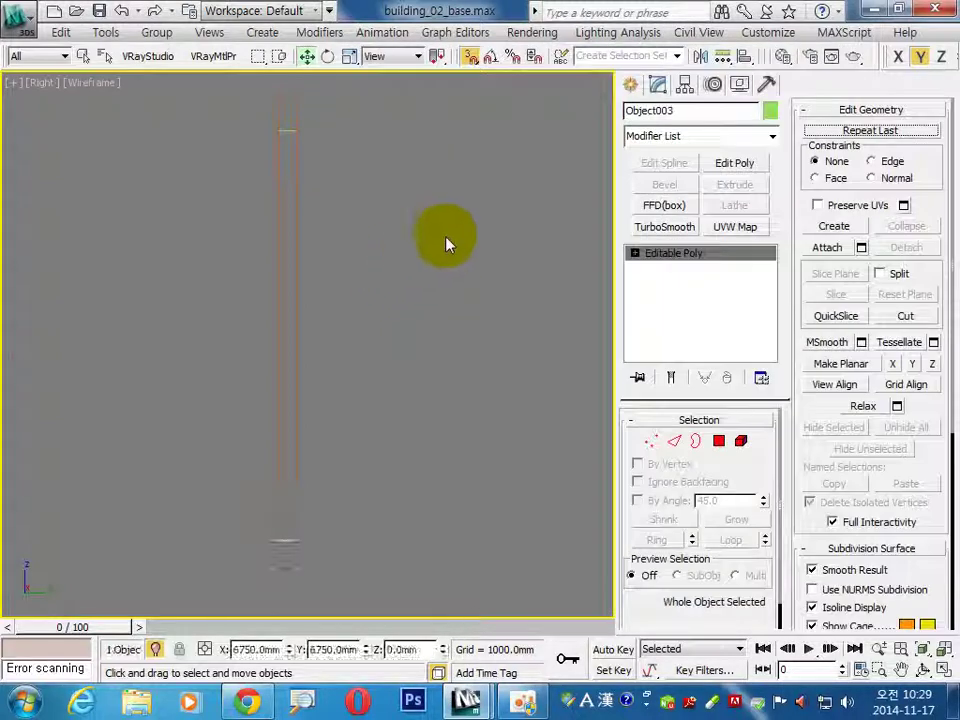
End isolation and maximize the Perspective view to show the whole tower.
key("alt+q")
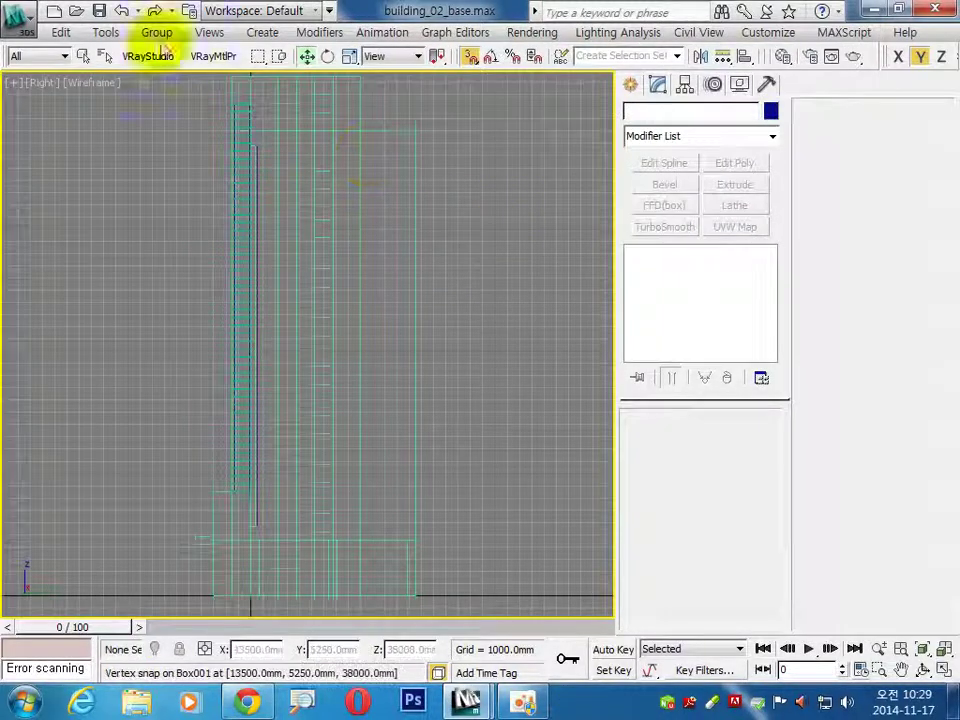
left_click(943, 669)
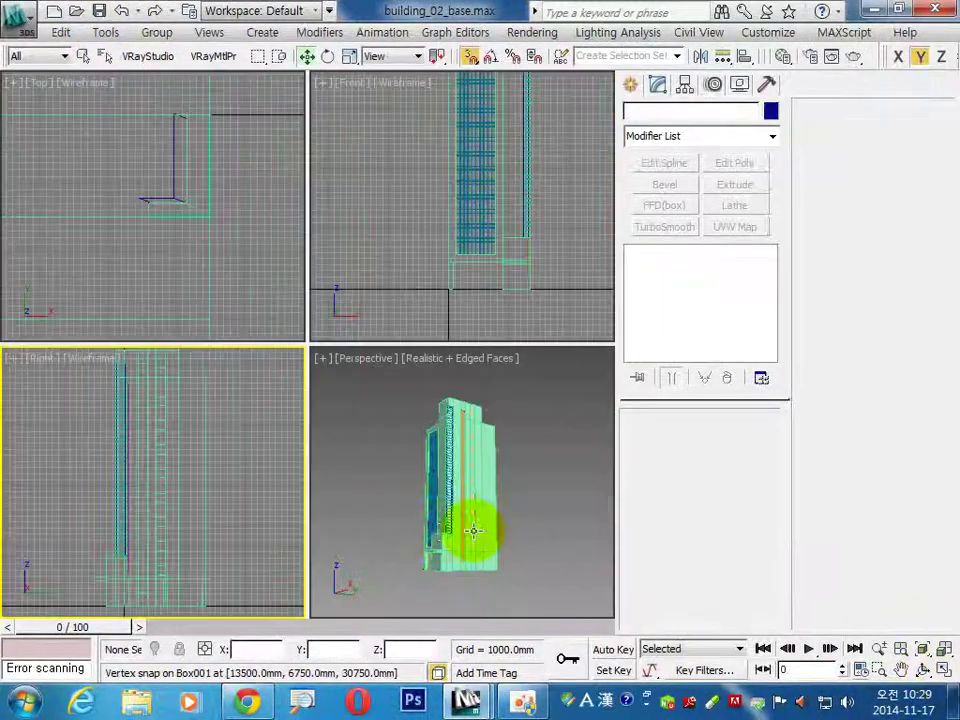
left_click(544, 540)
key("alt+w")
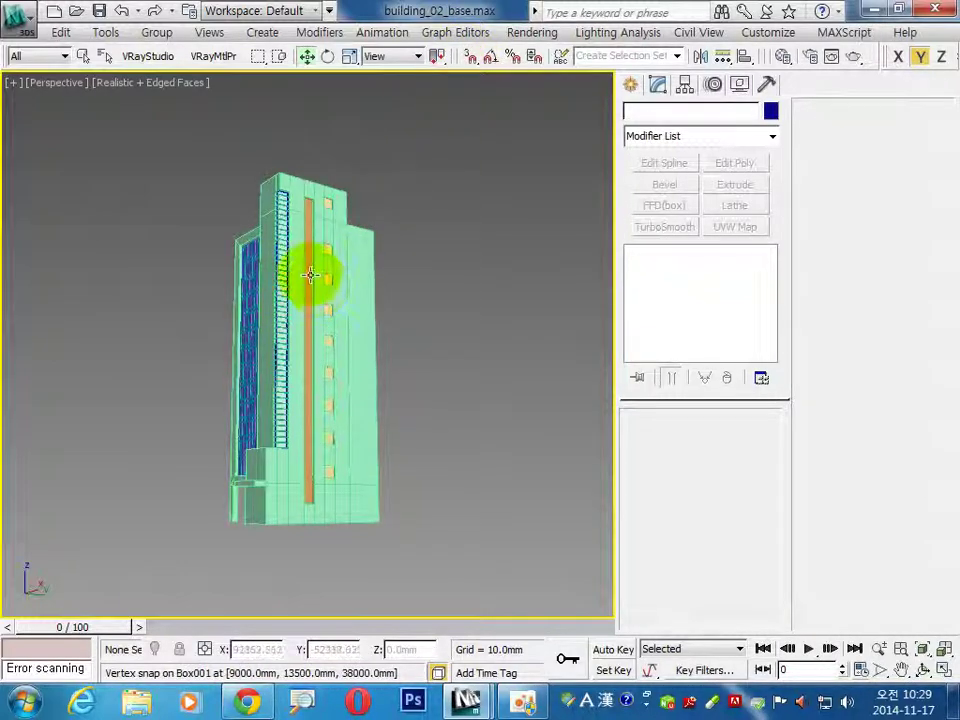
Isolate the orange strip Rectangle001 and inset its face by 50 mm.
left_click(307, 275)
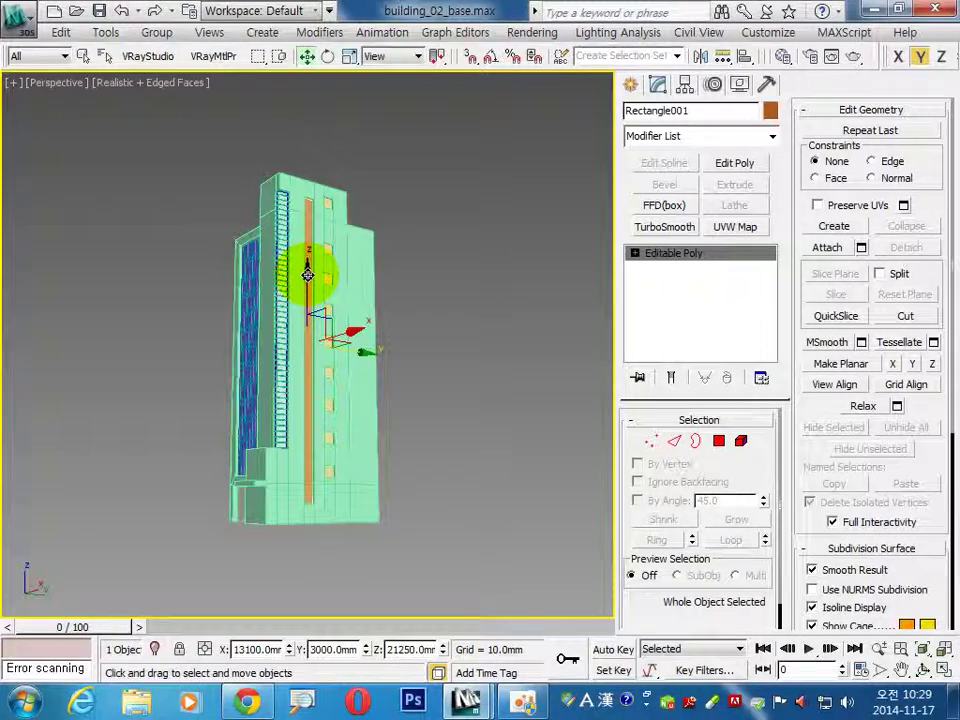
key("alt+q")
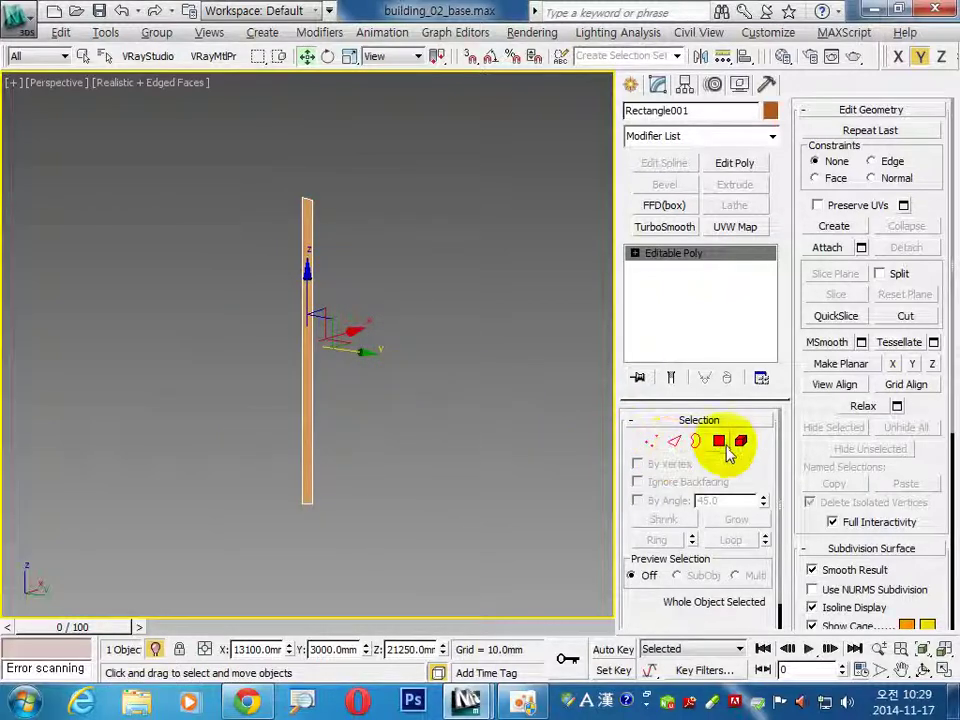
left_click(716, 446)
left_click(304, 345)
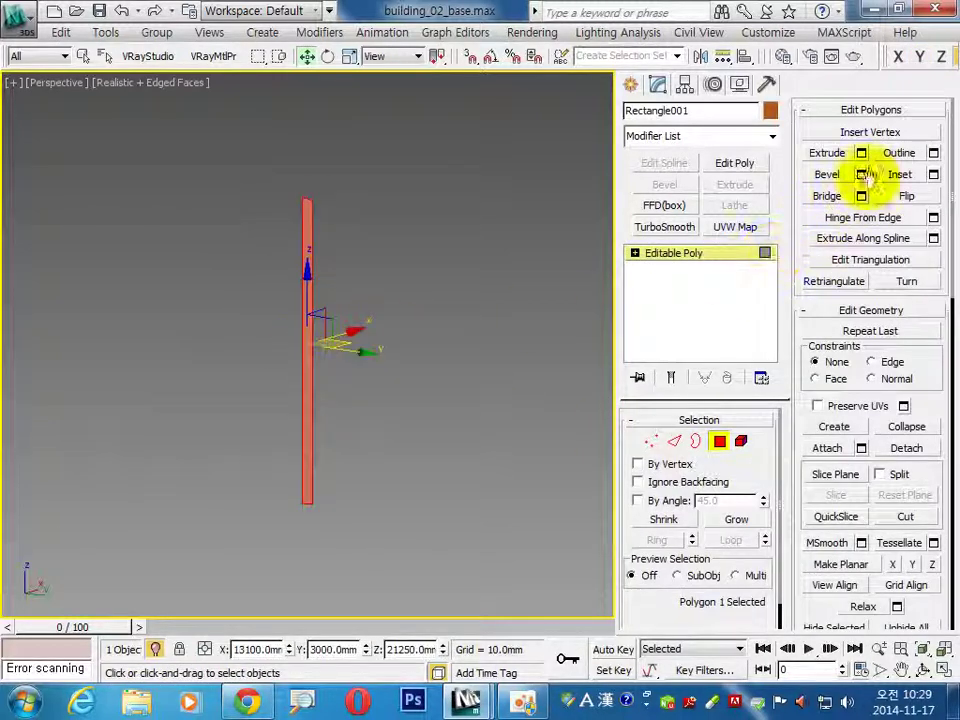
left_click(933, 175)
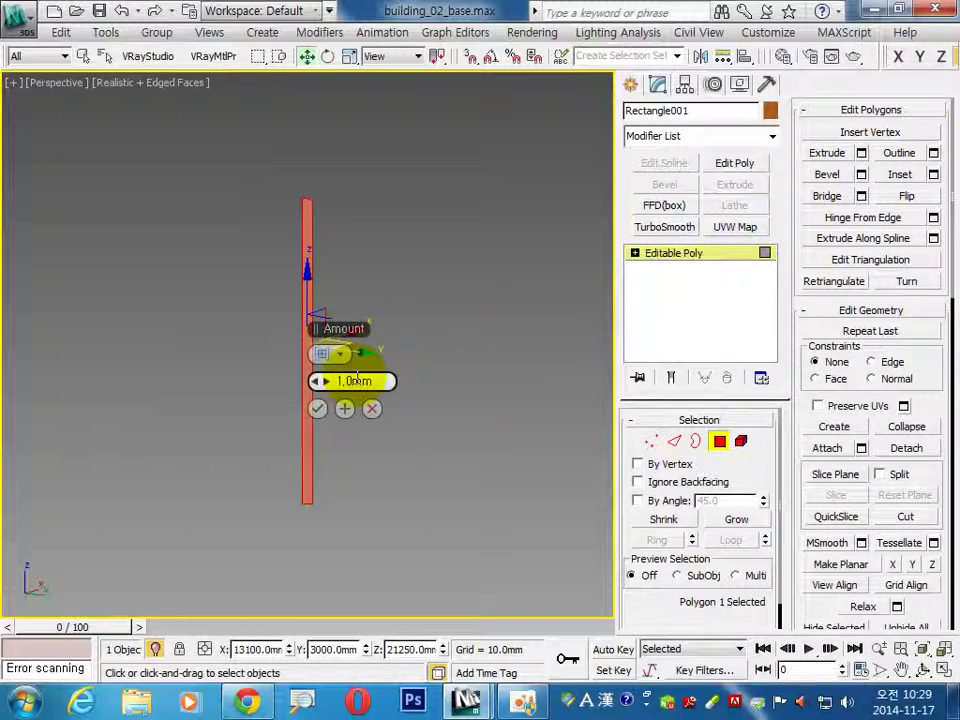
left_click(317, 408)
Extrude the inset face -100 mm and detach it as a new object.
left_click(861, 153)
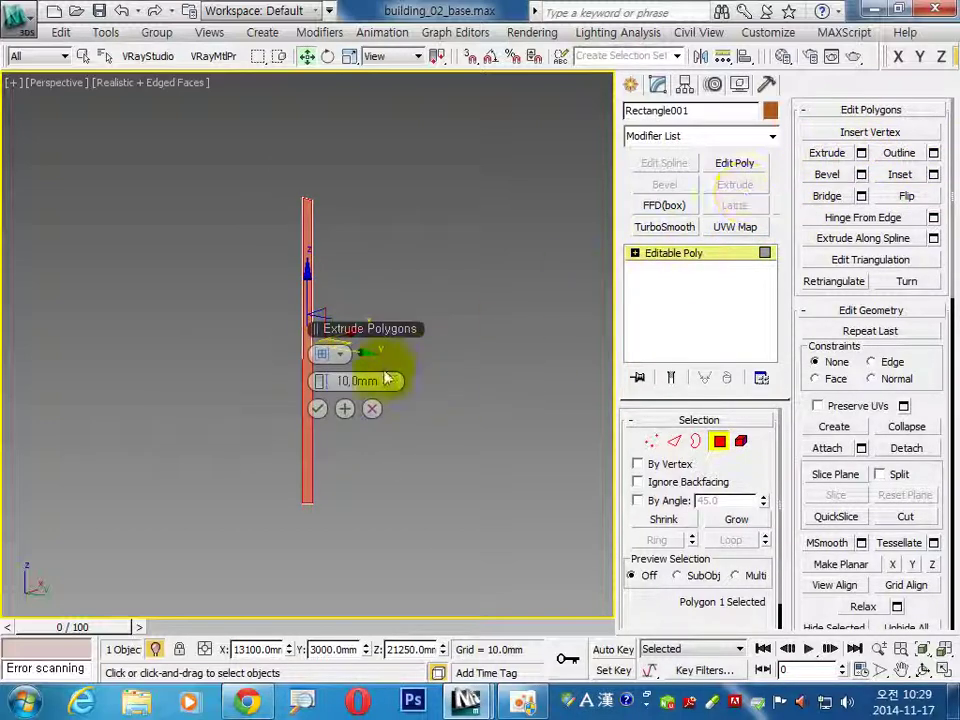
type("100")
key("Return")
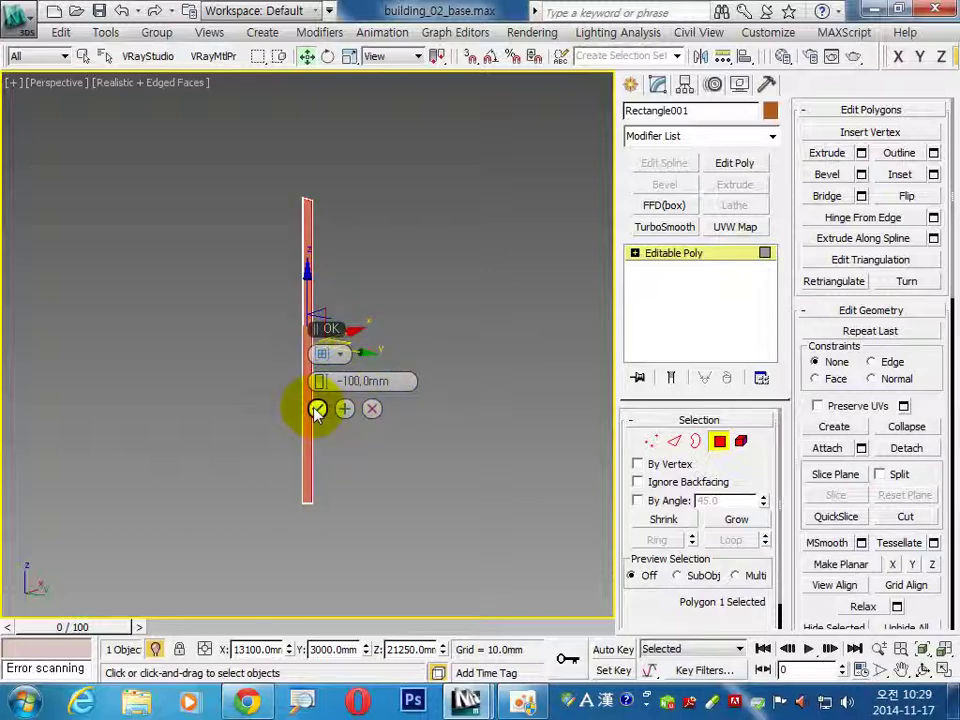
left_click(317, 408)
left_click(906, 448)
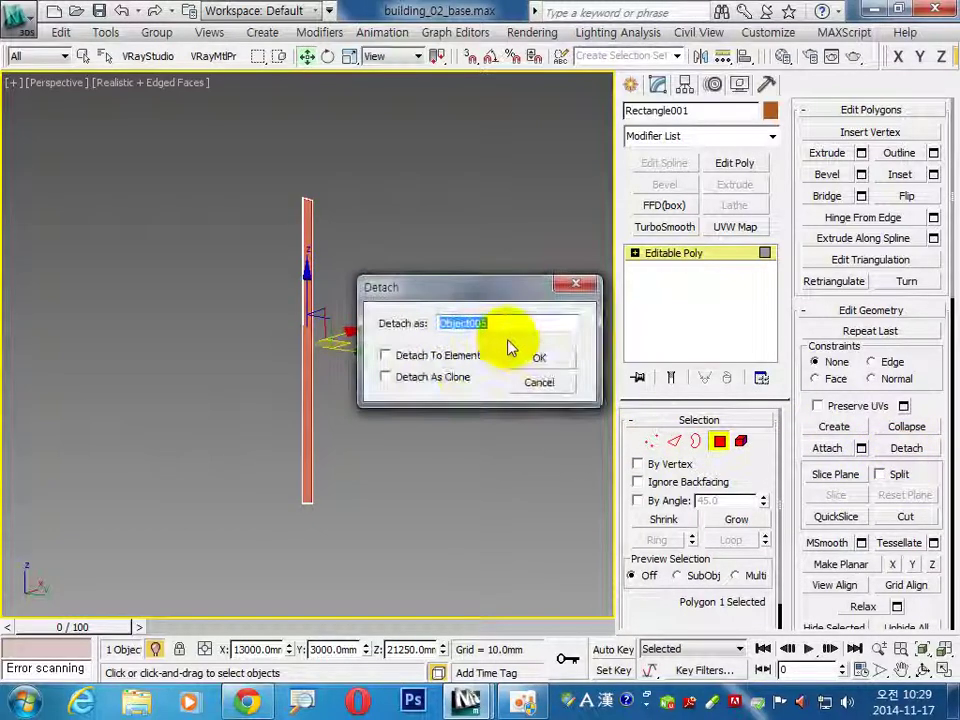
left_click(538, 357)
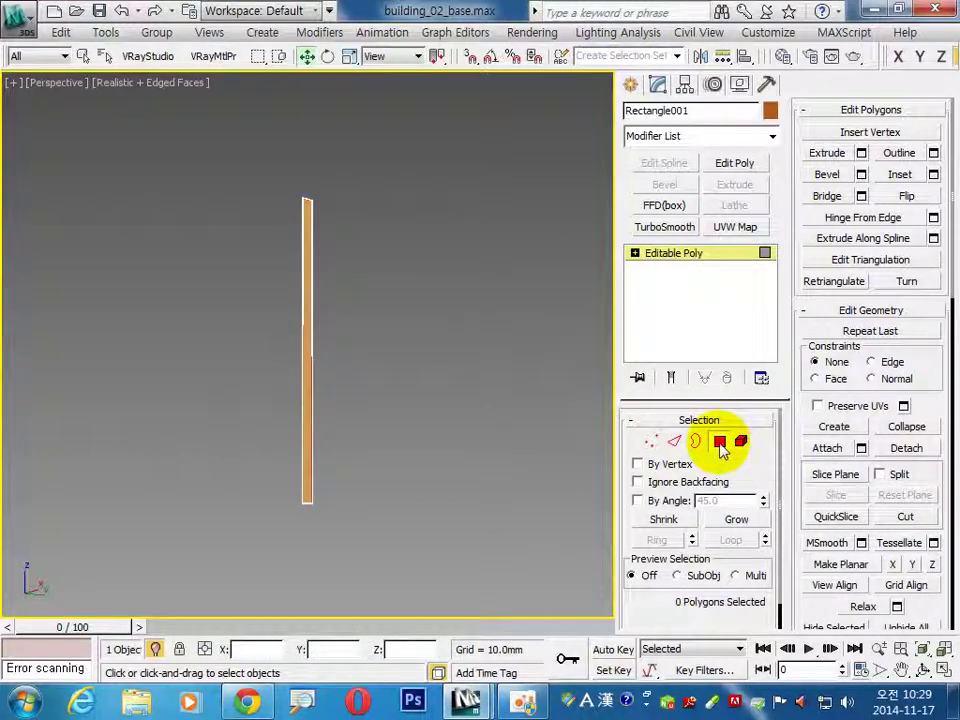
Make the strip's object colour blue and select the thin orange column Object005.
left_click(720, 442)
left_click(770, 111)
left_click(460, 207)
left_click(478, 364)
left_click(313, 460)
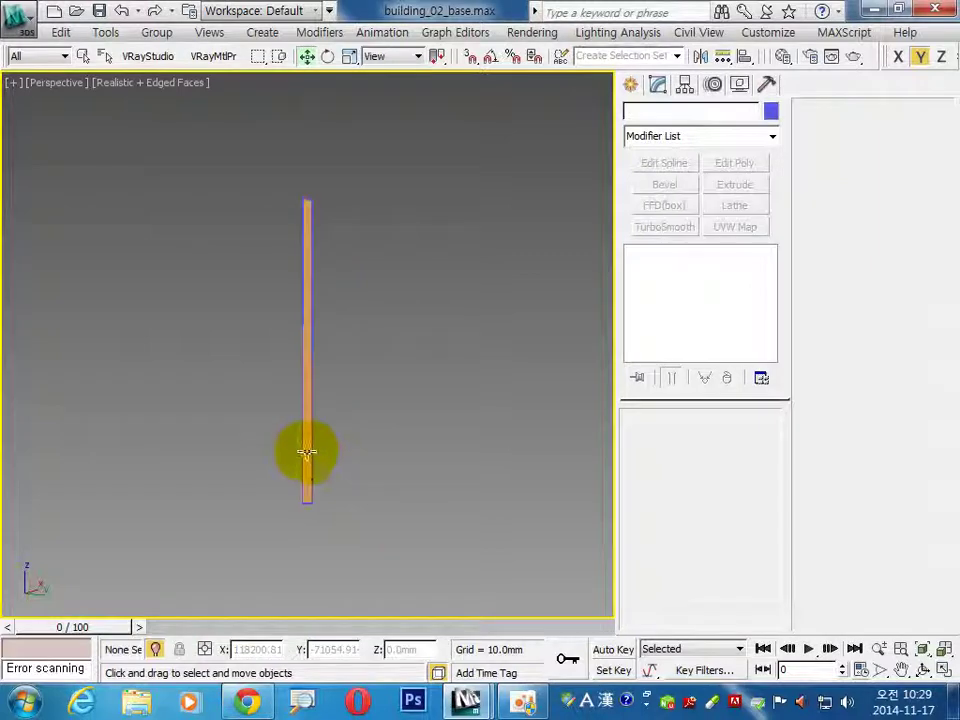
left_click(307, 452)
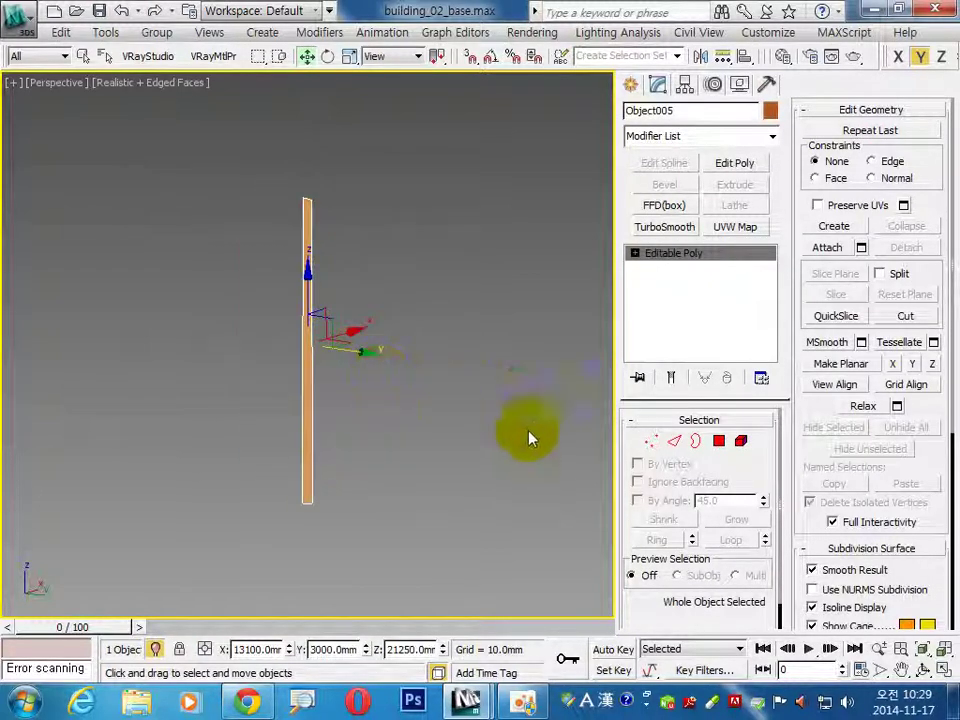
left_click(674, 440)
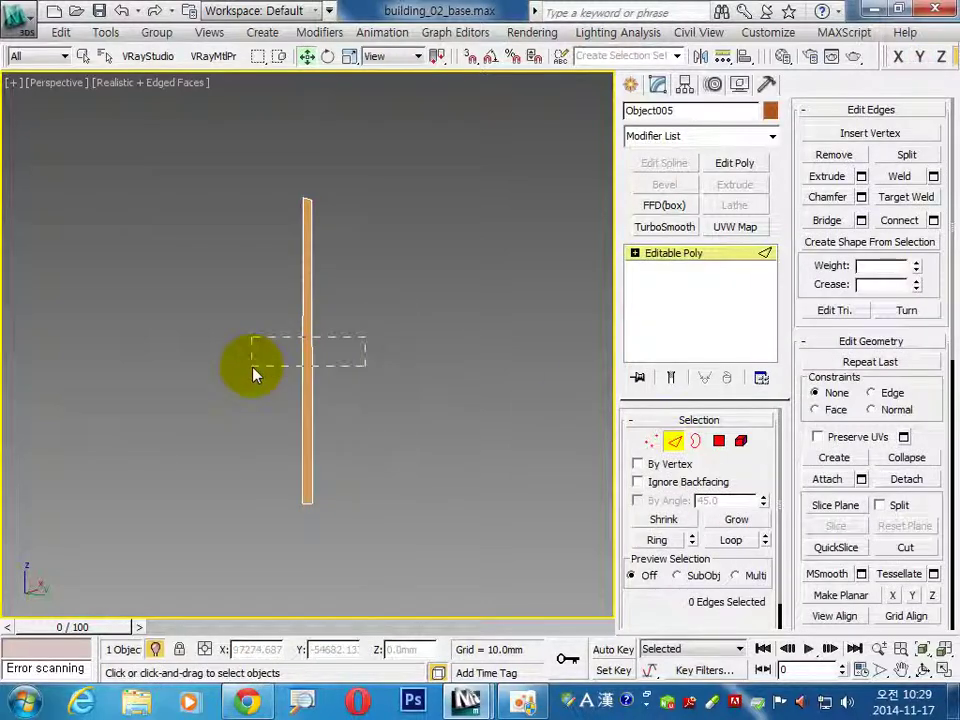
Connect the column's two long edges with 9 cross edges and chamfer them 300 mm.
left_click_drag(253, 367, 253, 368)
left_click(933, 220)
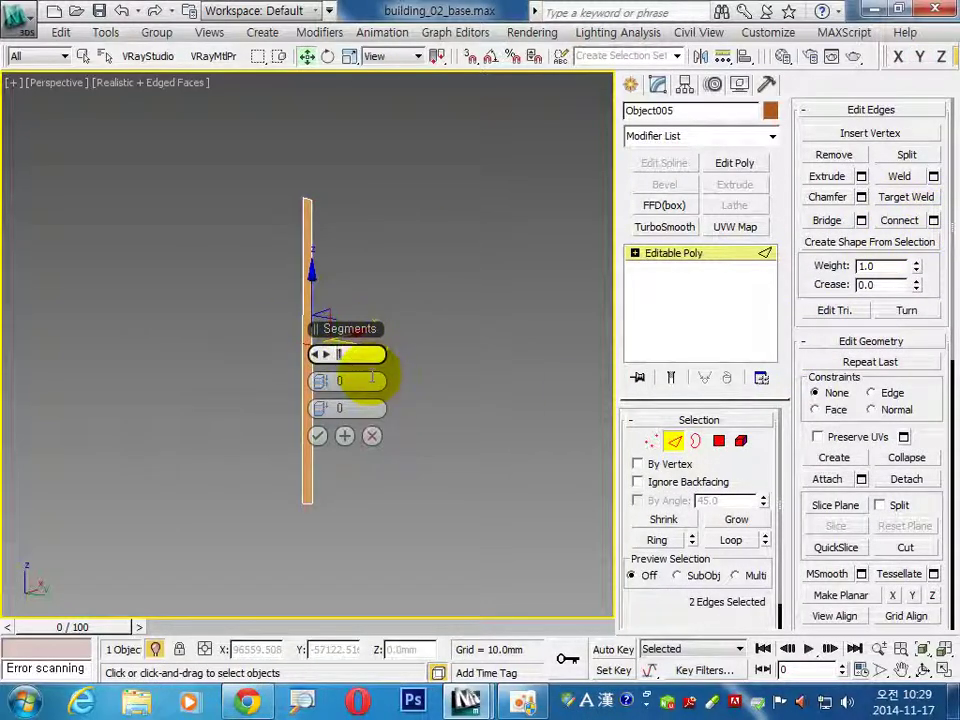
left_click(317, 436)
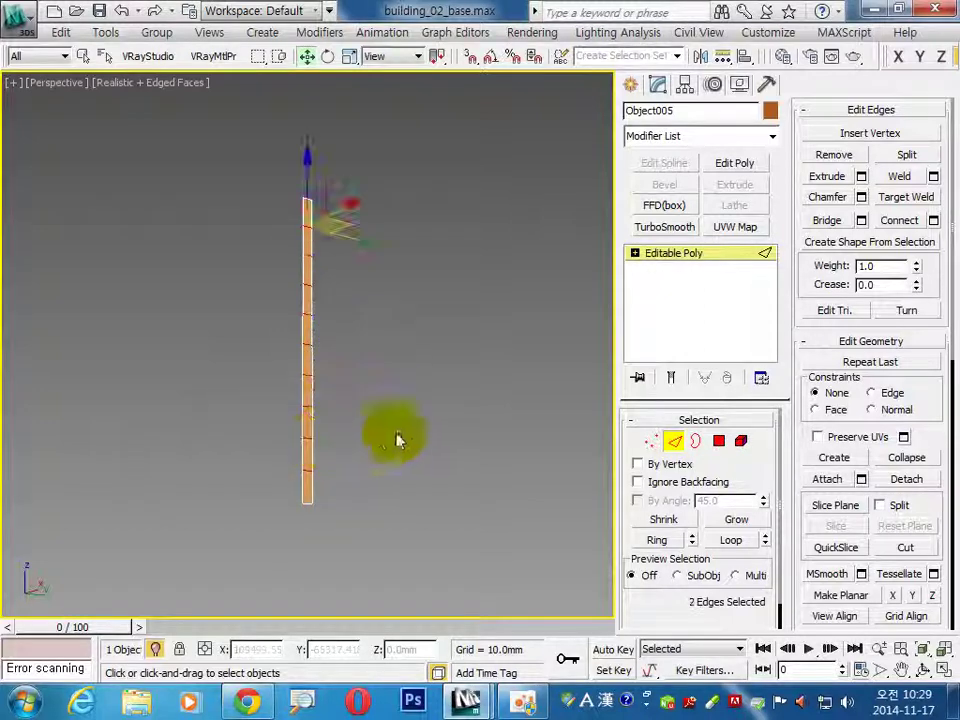
left_click(862, 197)
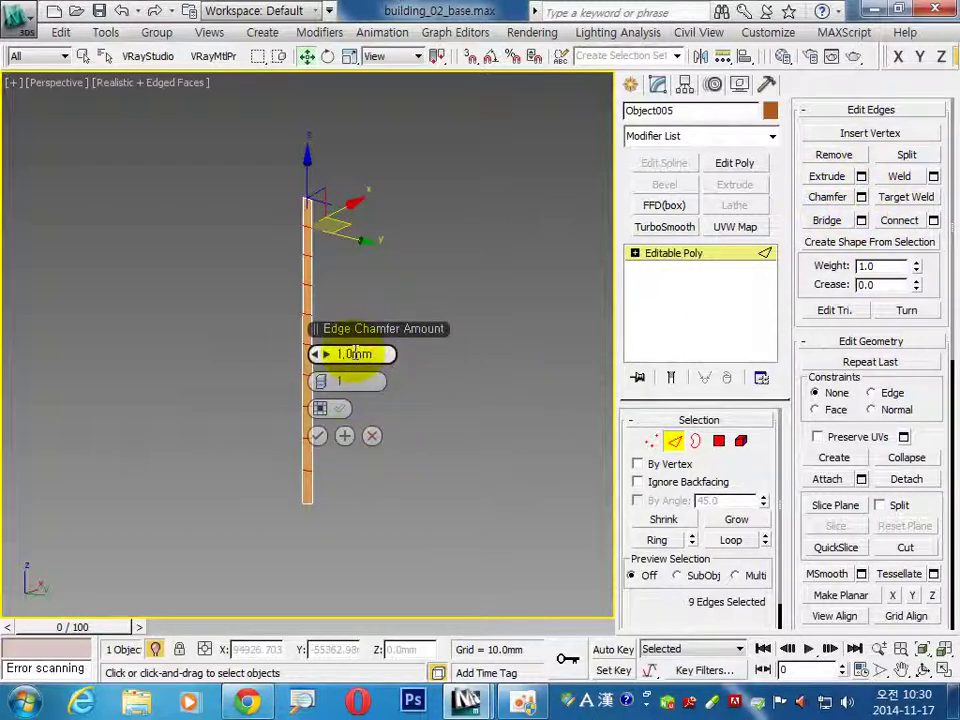
type("300")
key("Return")
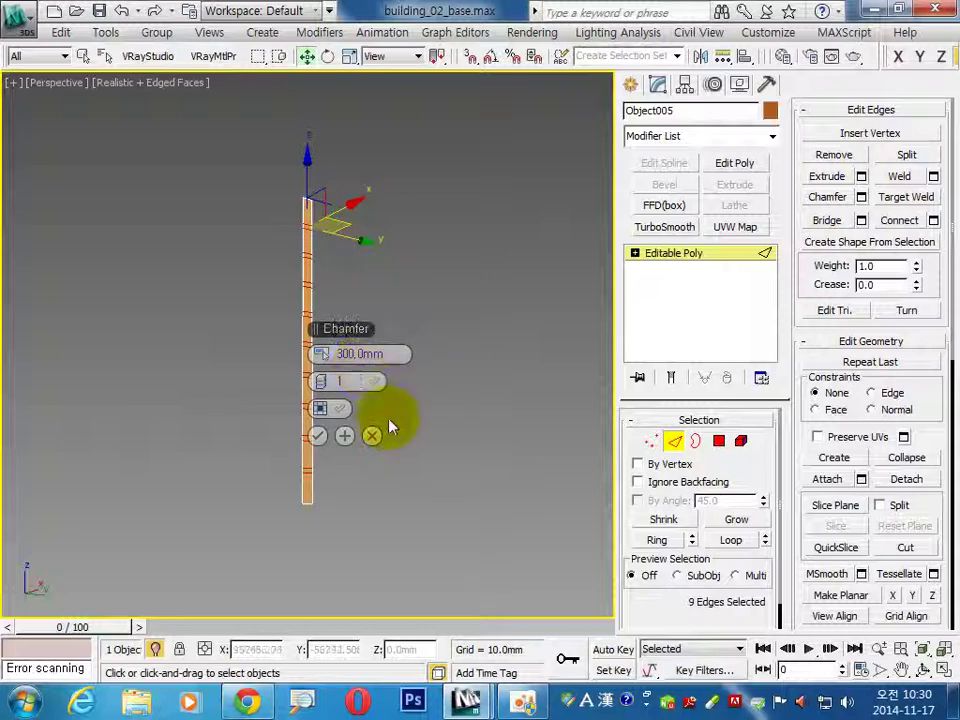
left_click(317, 436)
left_click(719, 441)
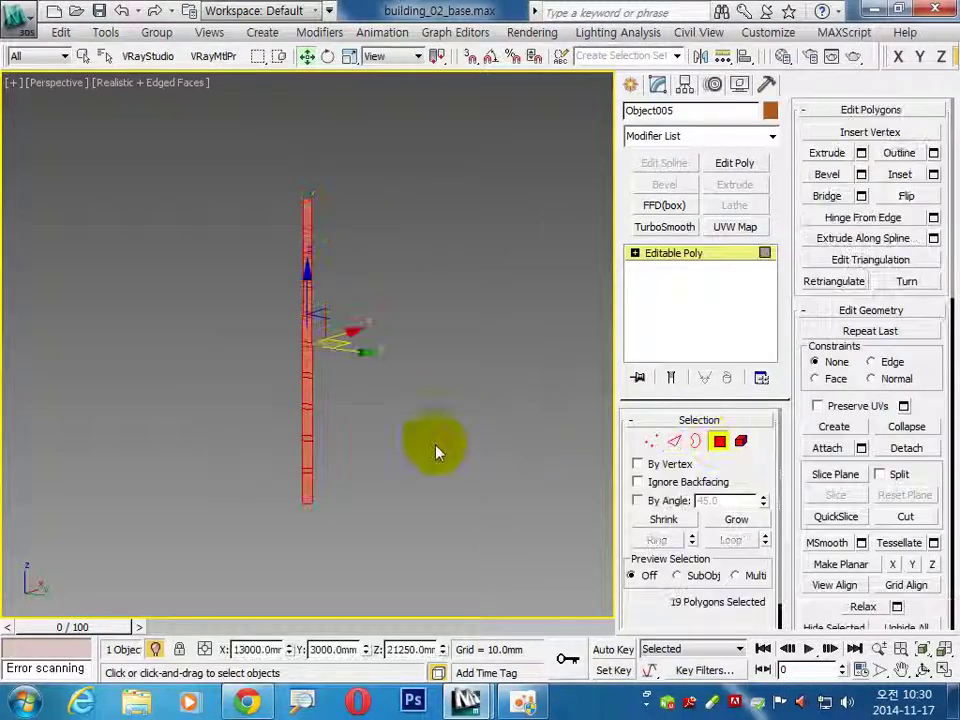
Inset the column's 19 panels 50 mm each using By Polygon.
left_click(933, 174)
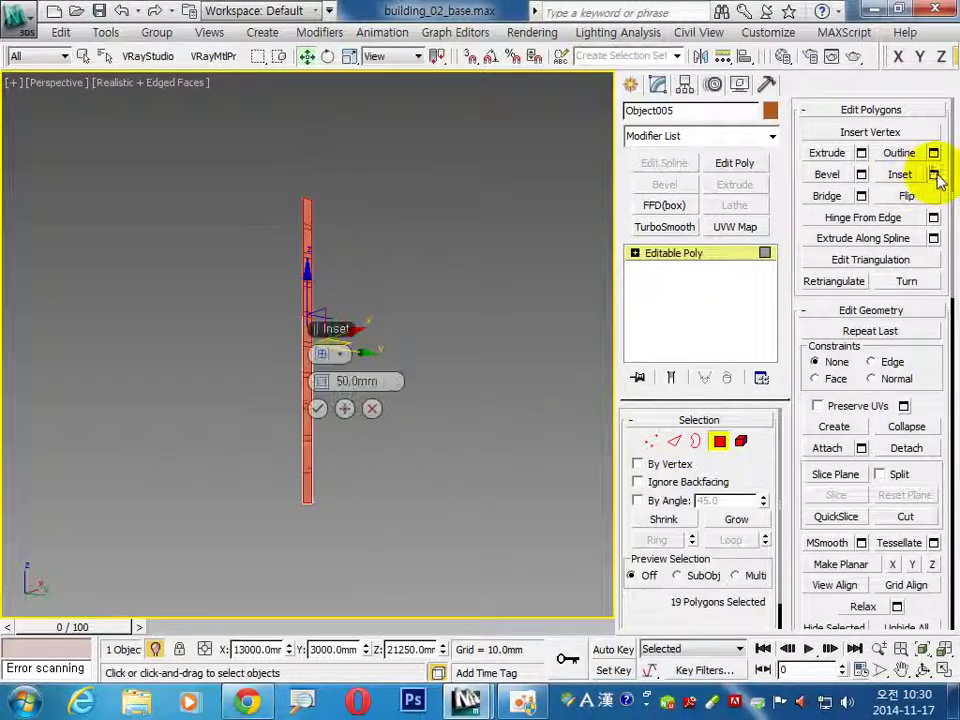
left_click(340, 355)
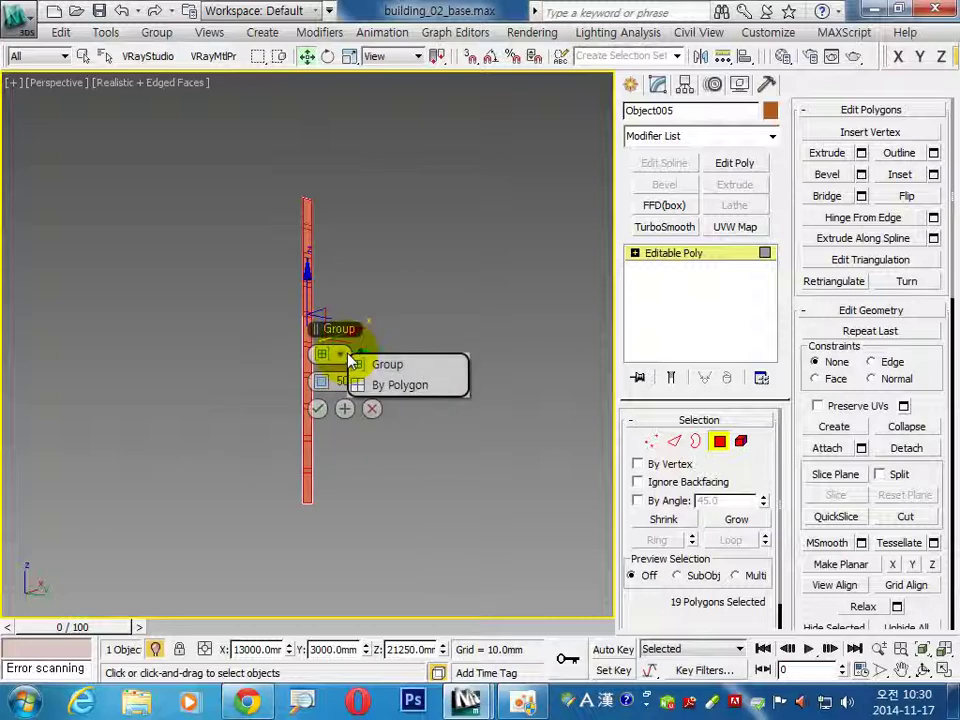
left_click(397, 386)
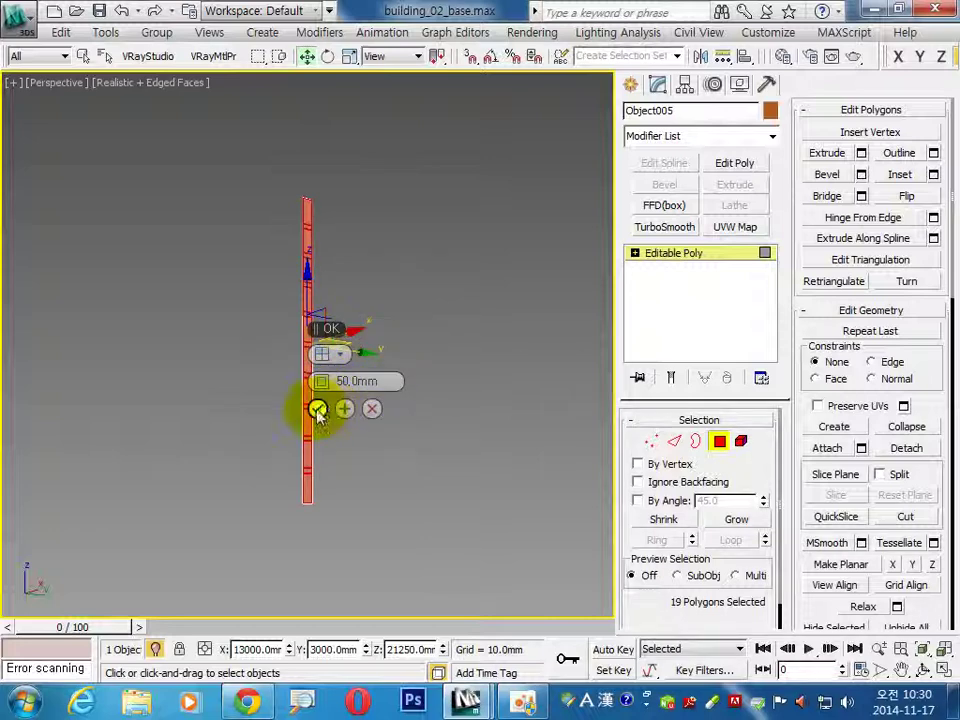
left_click(317, 413)
scroll(343, 435, "up", 3)
scroll(316, 394, "up", 2)
scroll(316, 394, "up", 2)
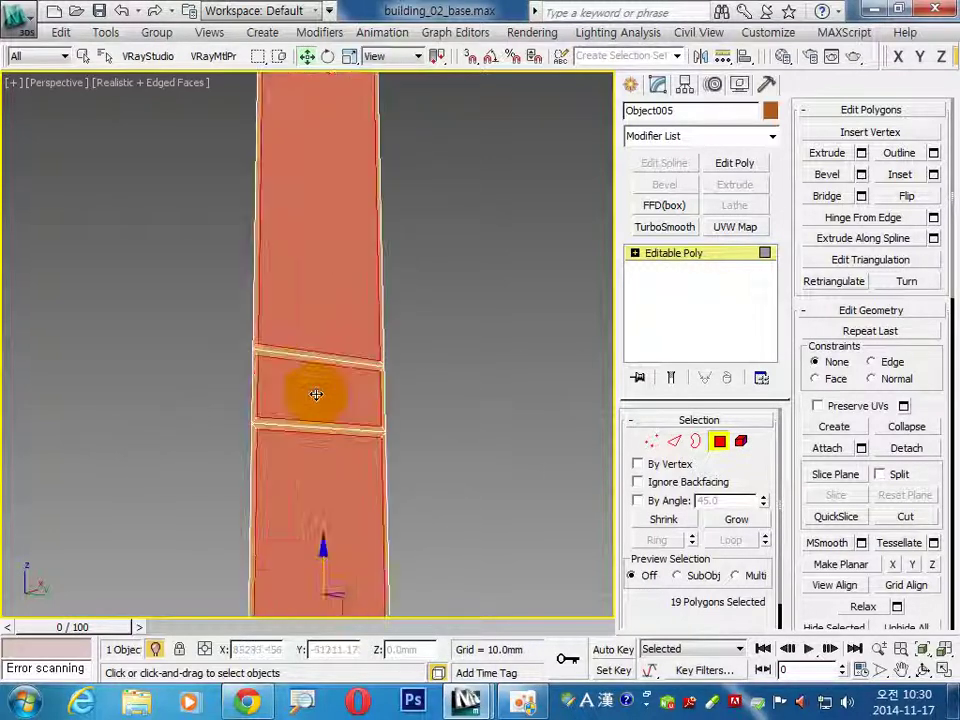
Extrude the panels -100 mm and detach them as a new object named 'g'.
left_click(861, 152)
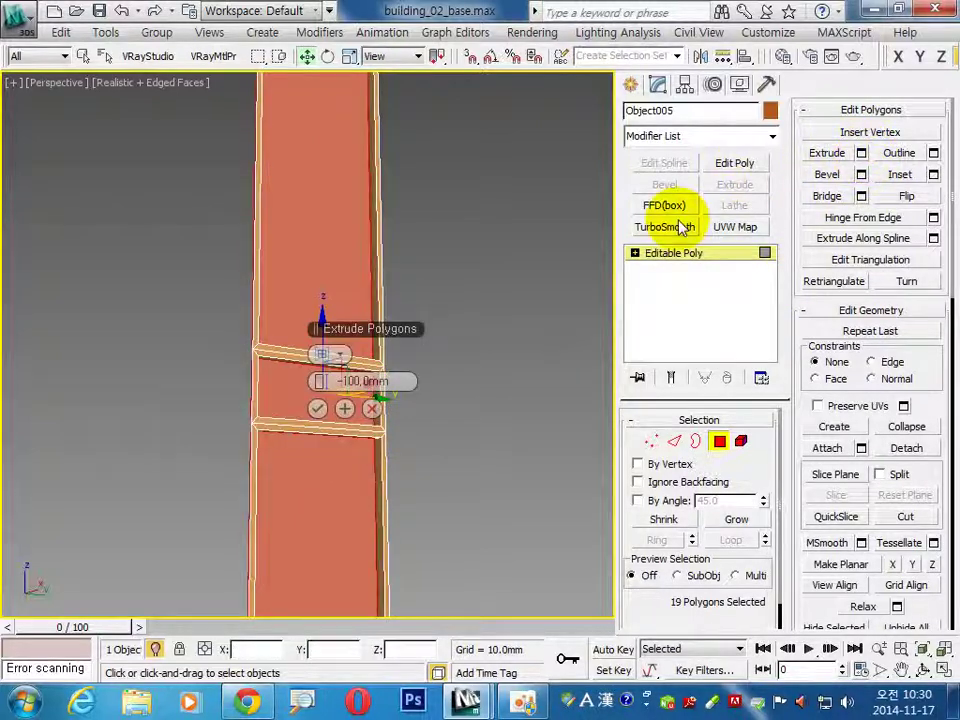
left_click(317, 408)
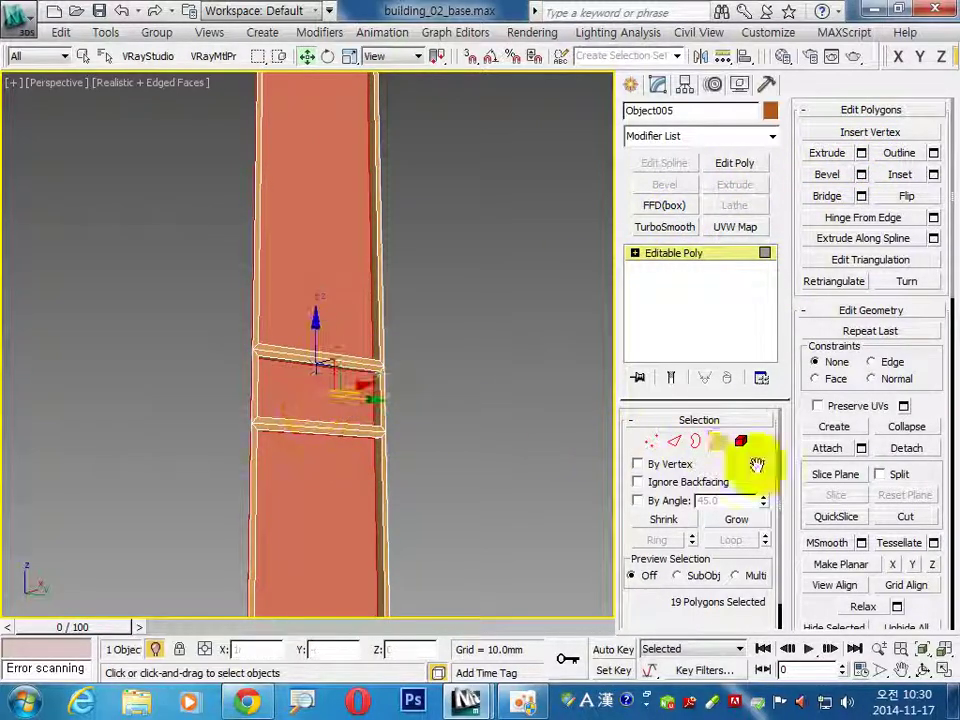
left_click(902, 450)
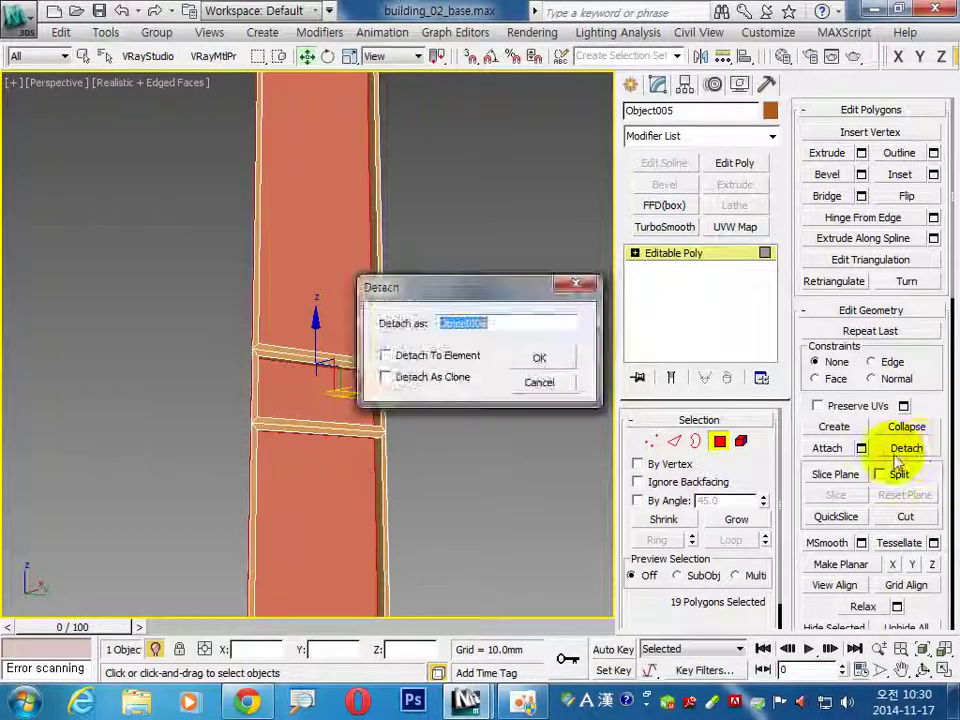
type("g_0")
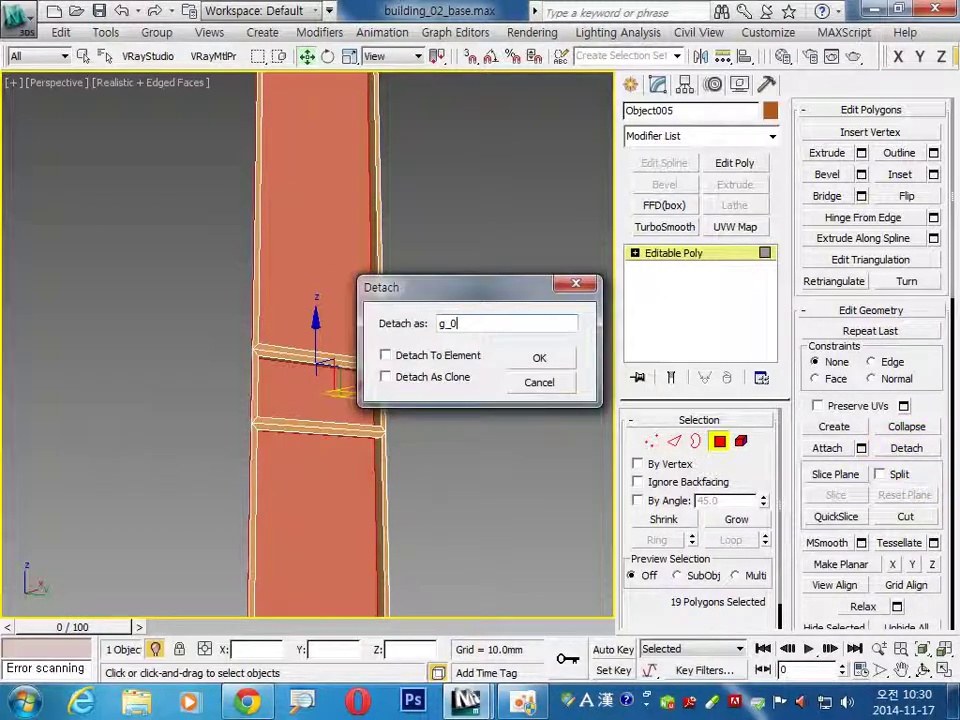
key("Return")
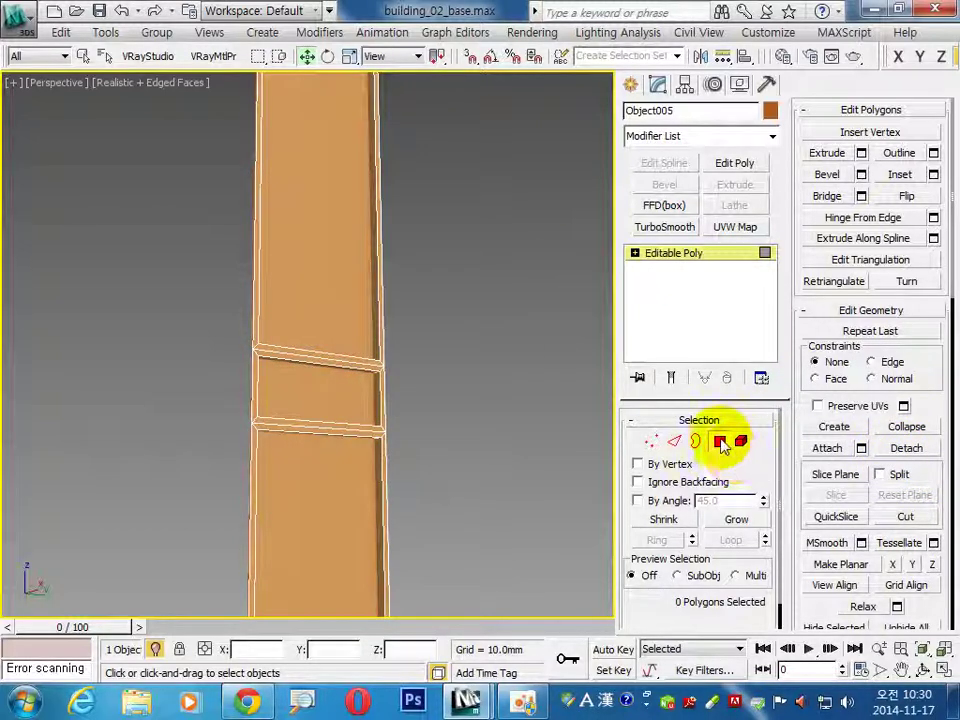
Set Object005's object colour to red.
left_click(722, 441)
left_click(769, 110)
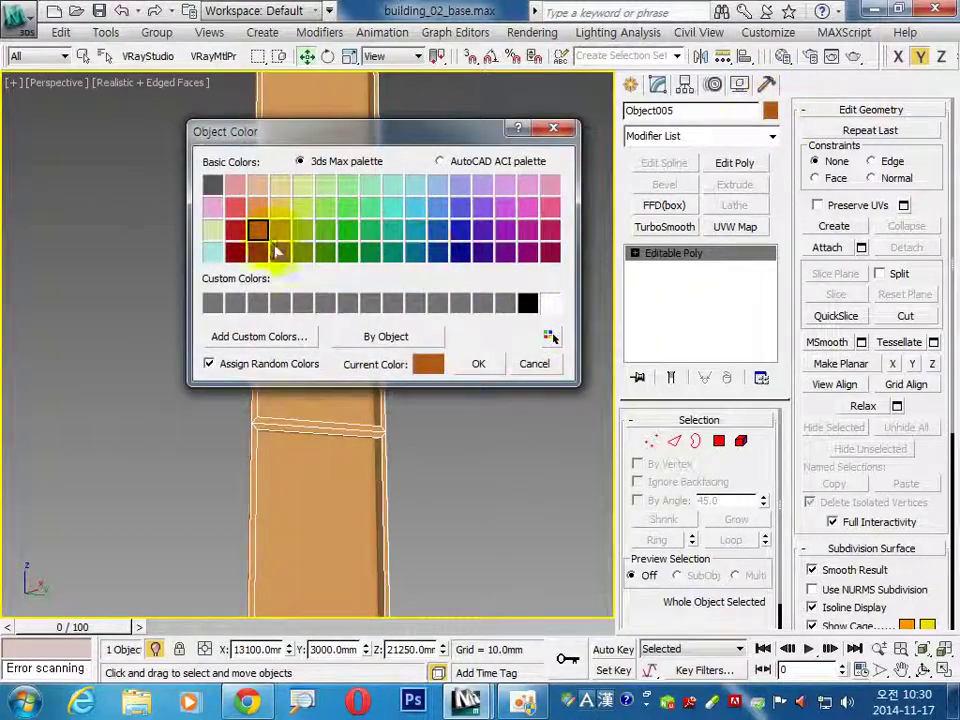
left_click(235, 230)
left_click(478, 365)
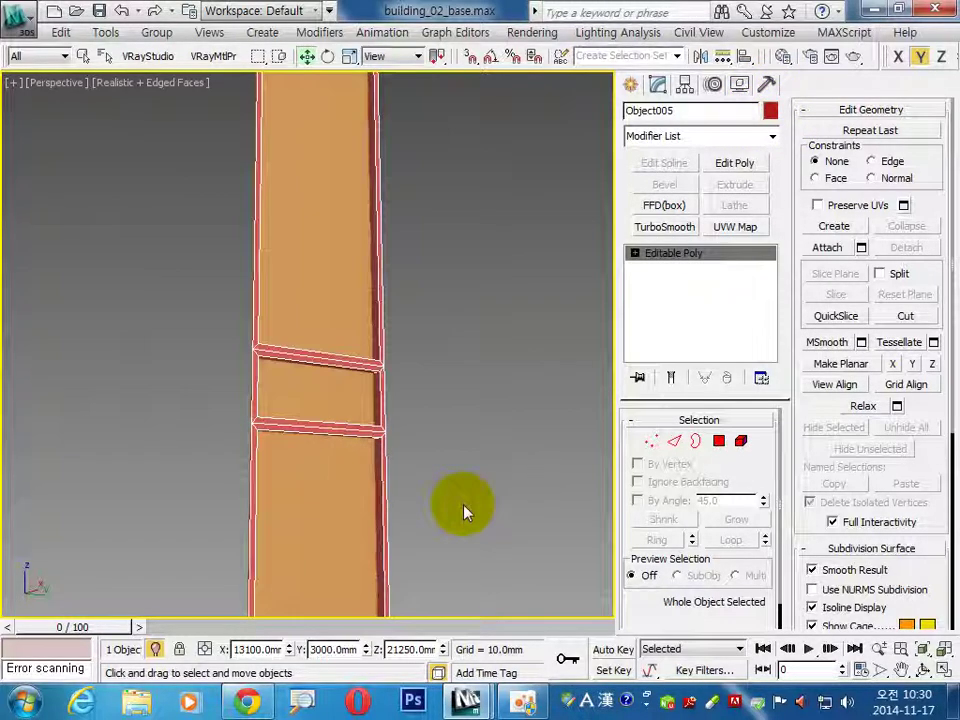
left_click(461, 508)
Zoom extents, select the window panels Object004, and isolate them with Alt+Q.
key("z")
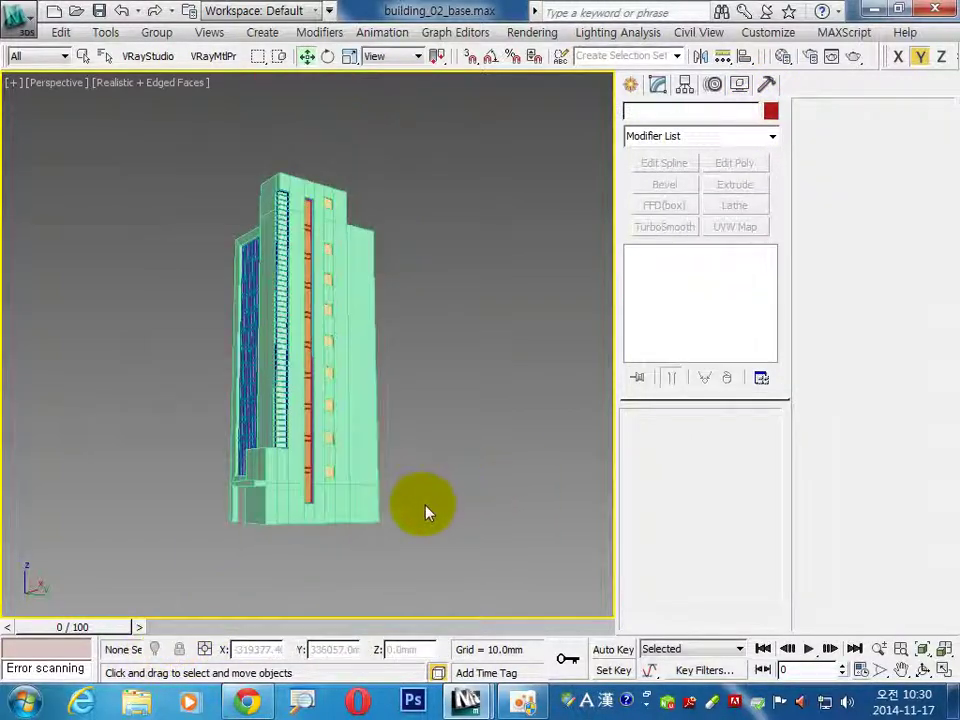
scroll(339, 497, "up", 5)
scroll(349, 499, "up", 4)
scroll(347, 399, "up", 2)
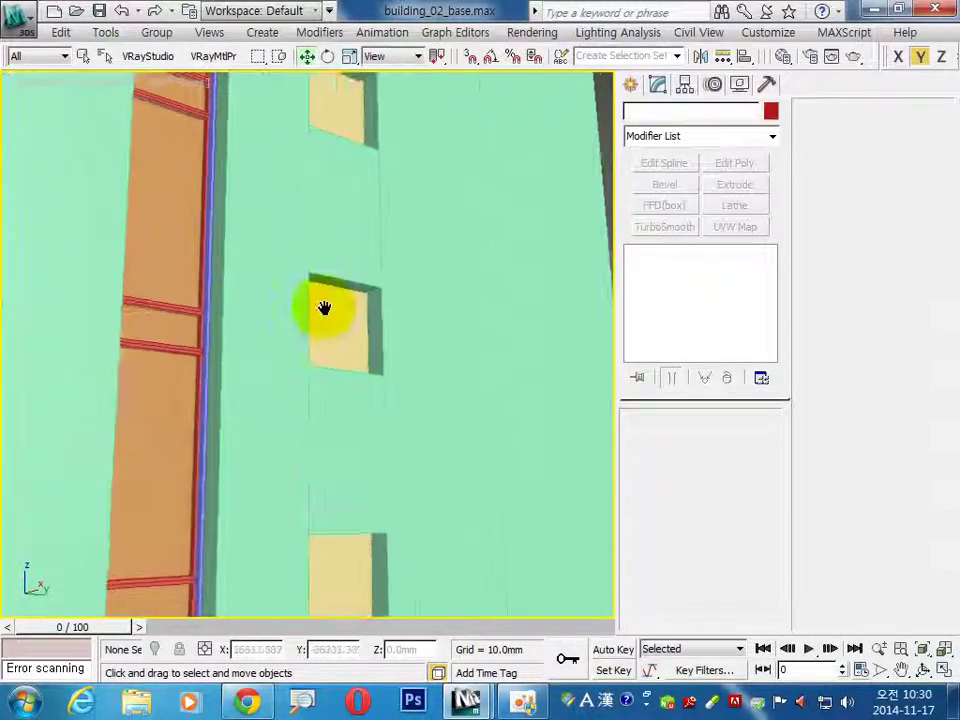
scroll(321, 306, "down", 3)
left_click(320, 556)
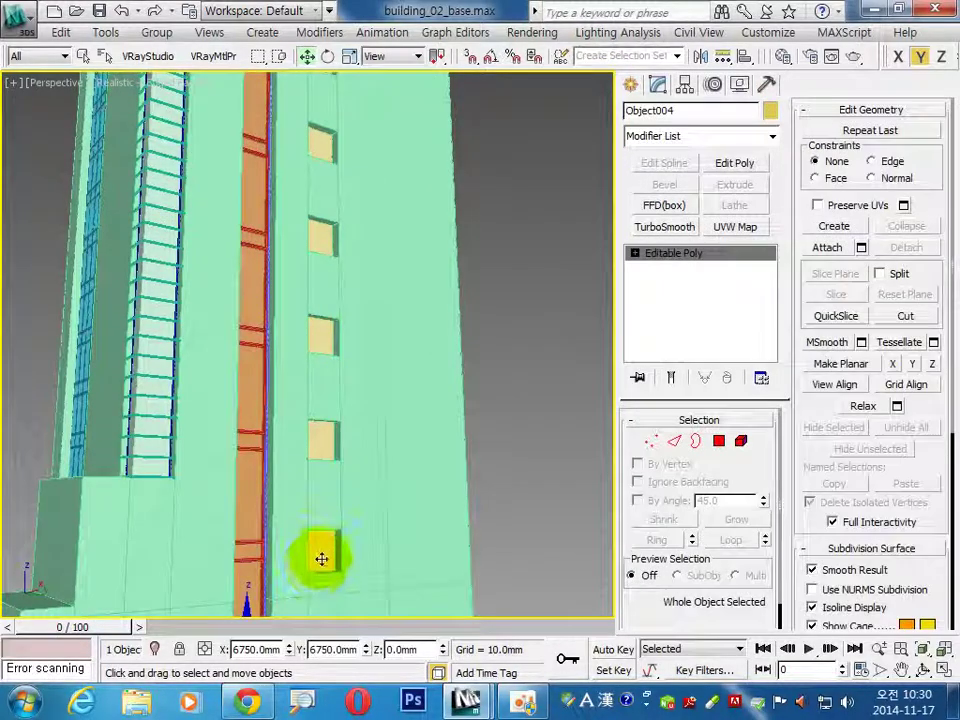
key("alt+q")
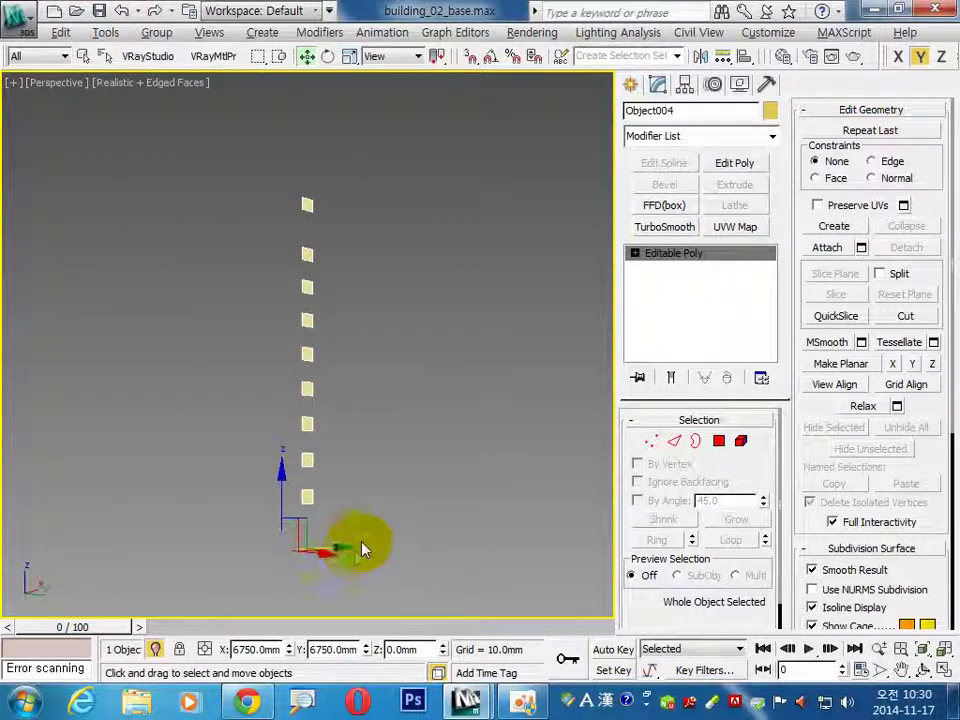
In the side view, snap-draw a 1500 mm square rectangle over the lower window.
left_click(943, 670)
left_click(226, 500)
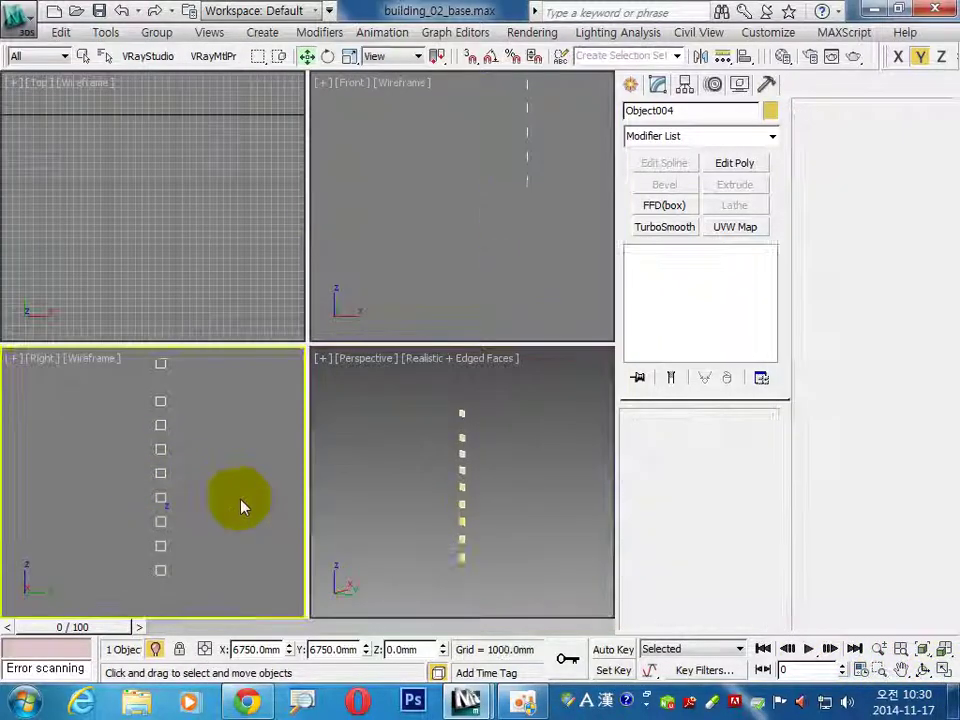
left_click(943, 670)
scroll(407, 392, "up", 3)
scroll(385, 393, "up", 3)
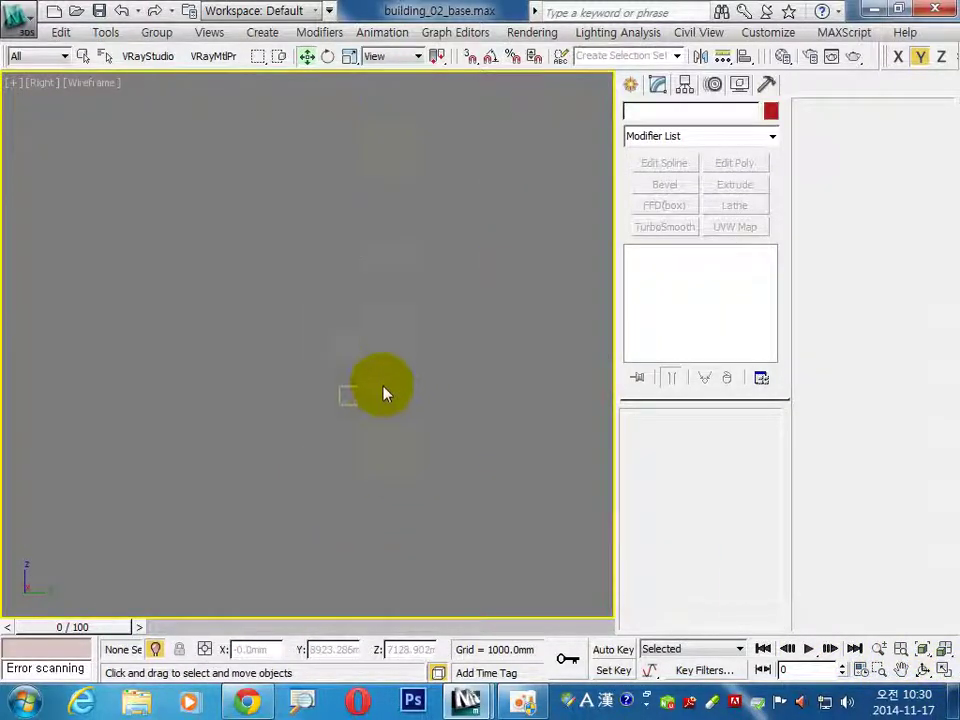
scroll(383, 393, "down", 5)
middle_click_drag(465, 429, 388, 340)
left_click(630, 84)
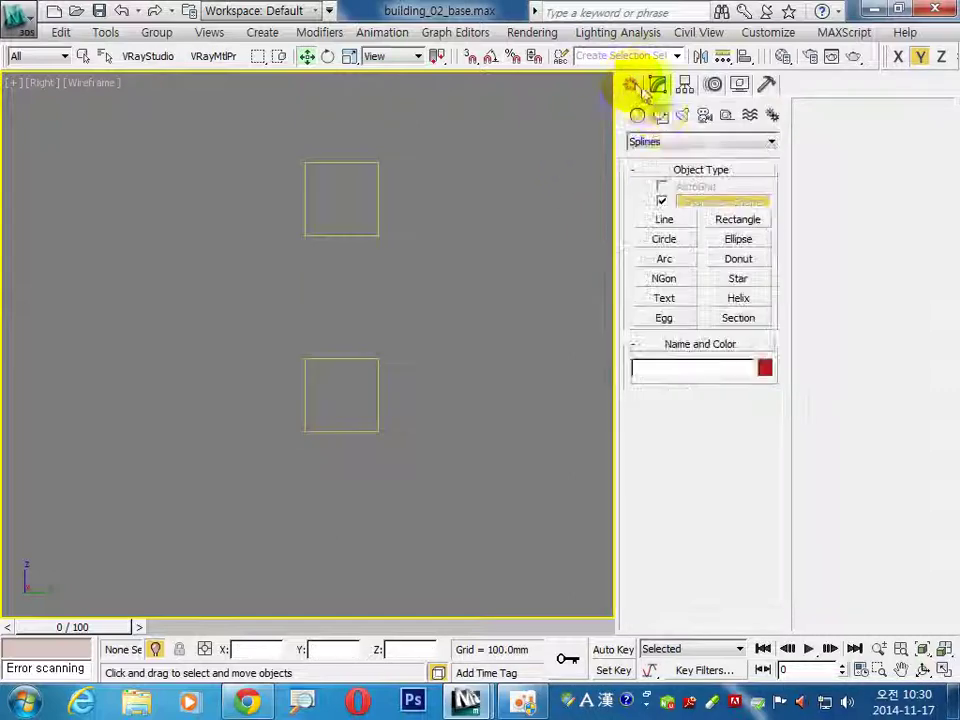
left_click(738, 220)
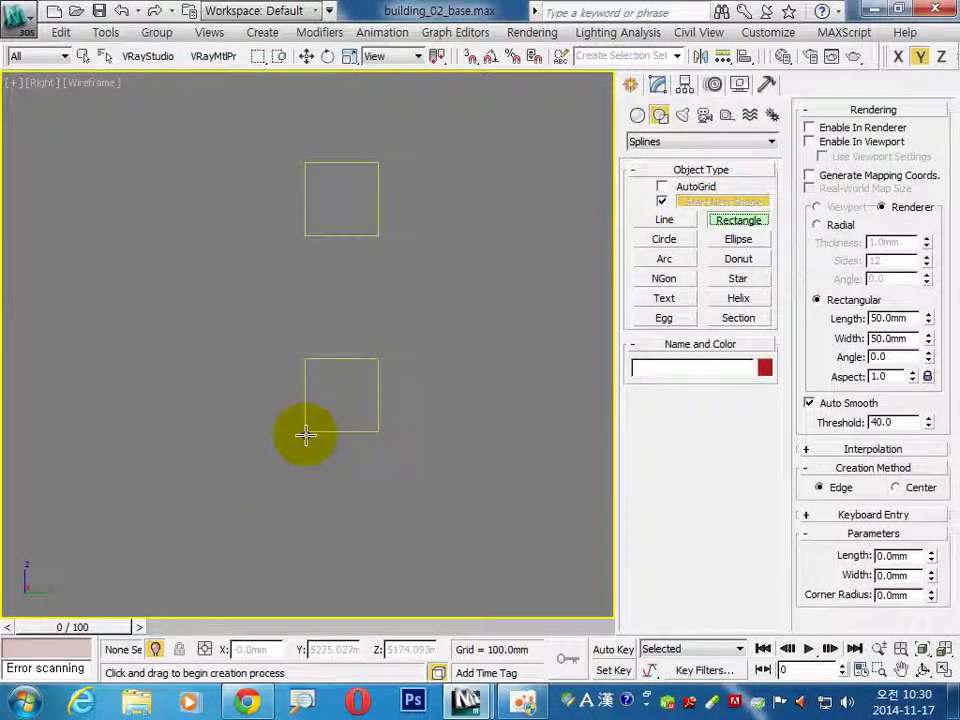
left_click(470, 56)
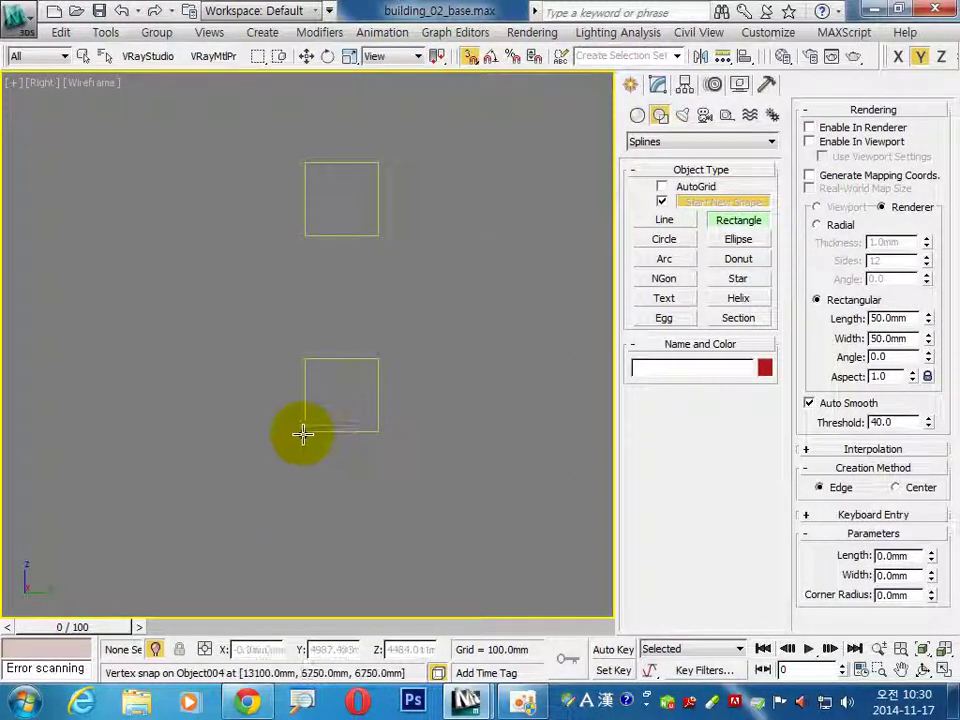
left_click_drag(305, 431, 378, 358)
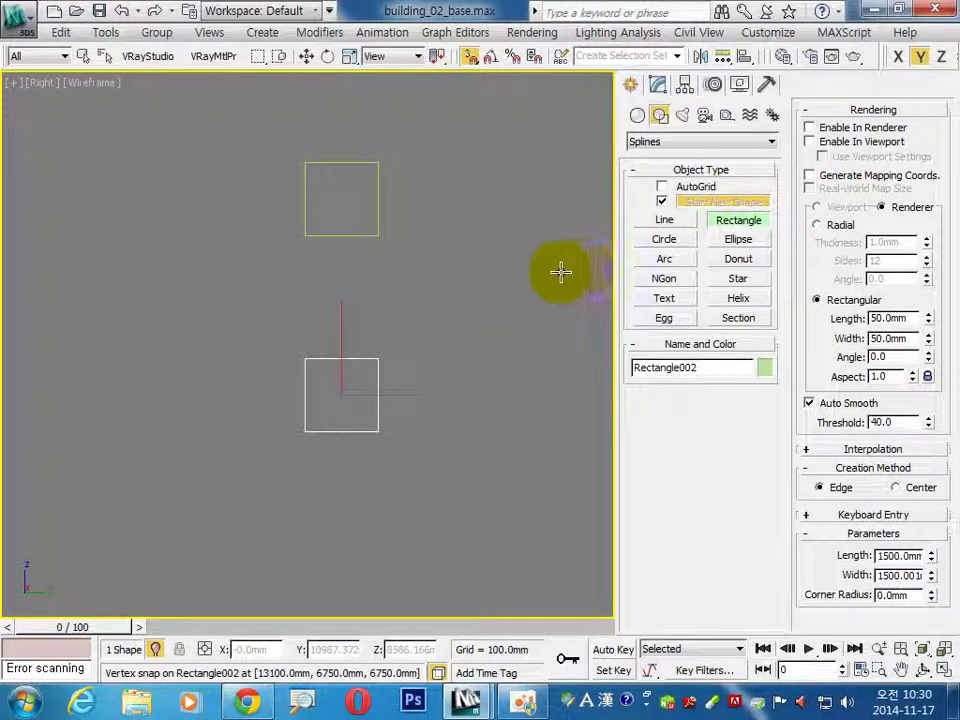
key("z")
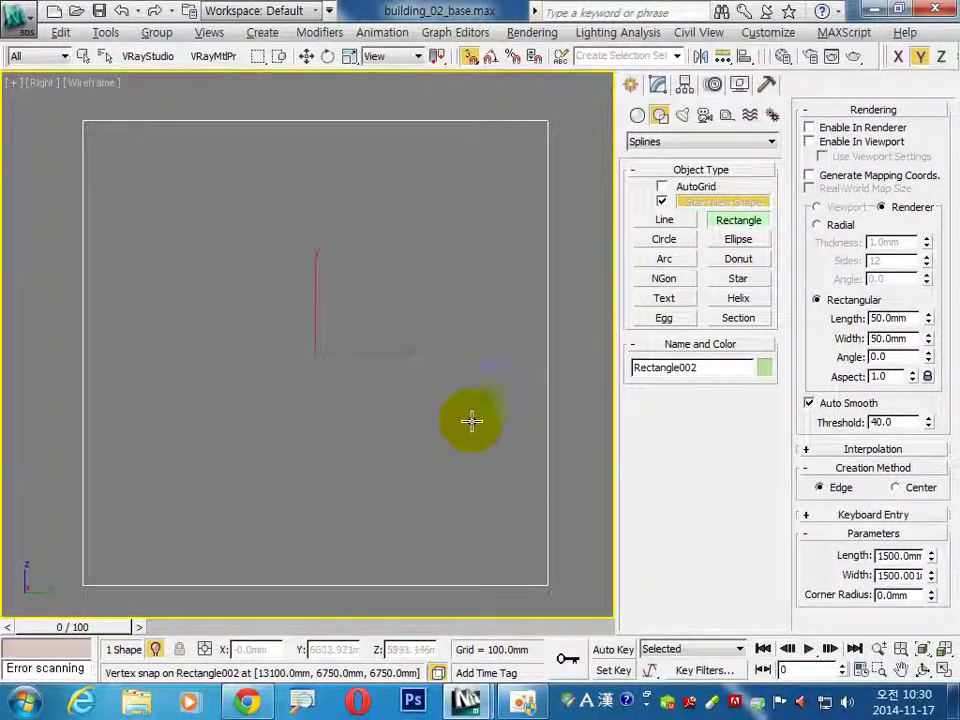
Convert Rectangle002 to an editable spline and give its spline a 200 mm outline.
left_click(658, 84)
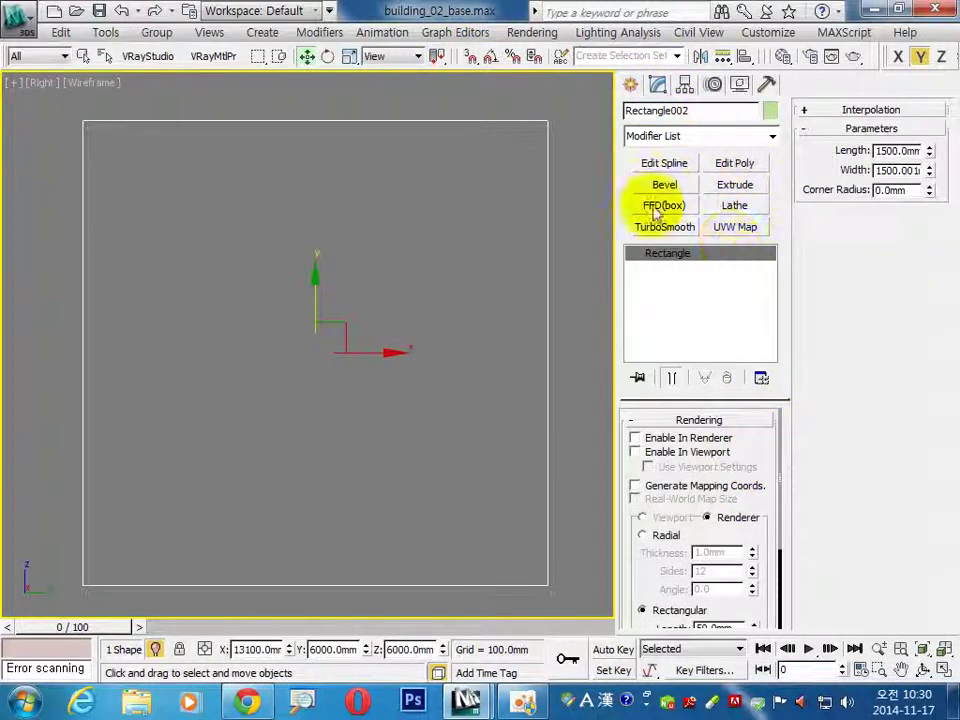
right_click(545, 280)
mouse_move(580, 443)
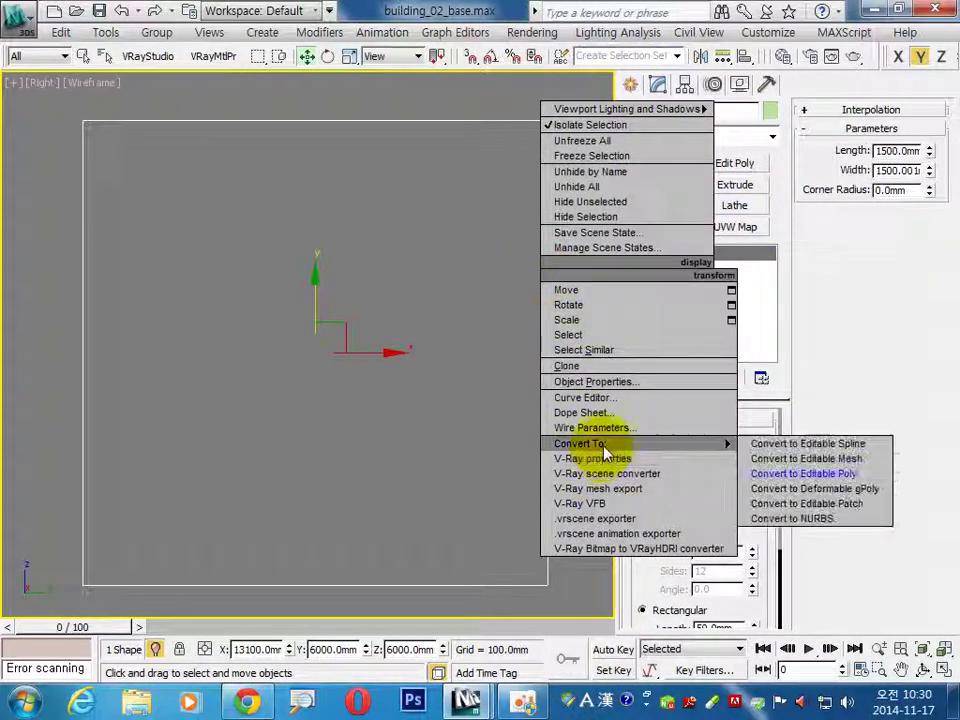
left_click(806, 443)
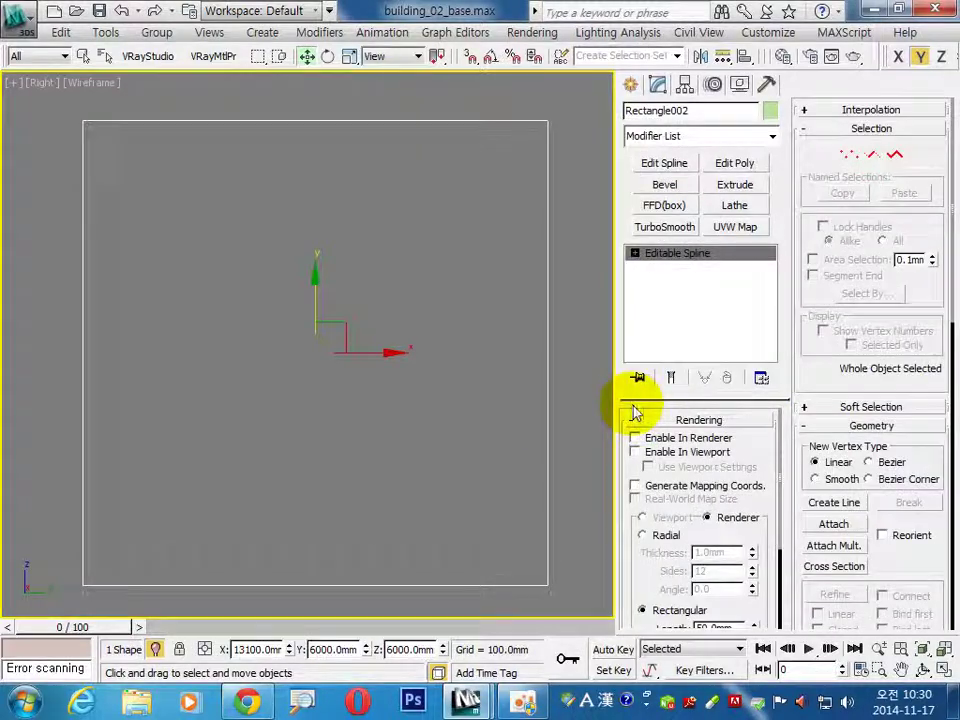
left_click(895, 155)
left_click(548, 358)
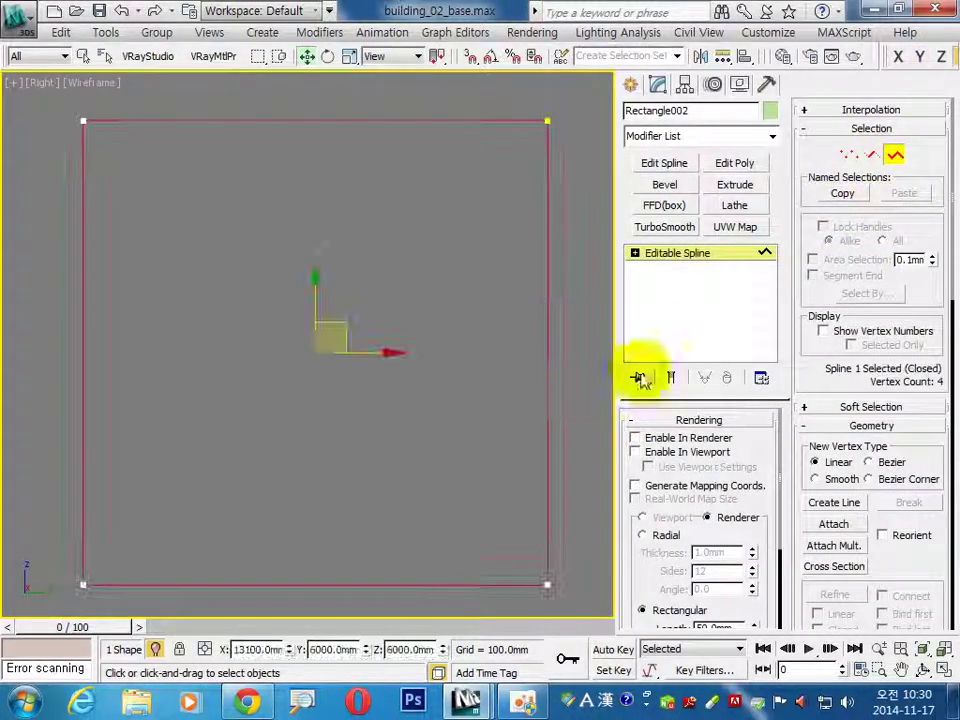
left_click_drag(885, 568, 883, 168)
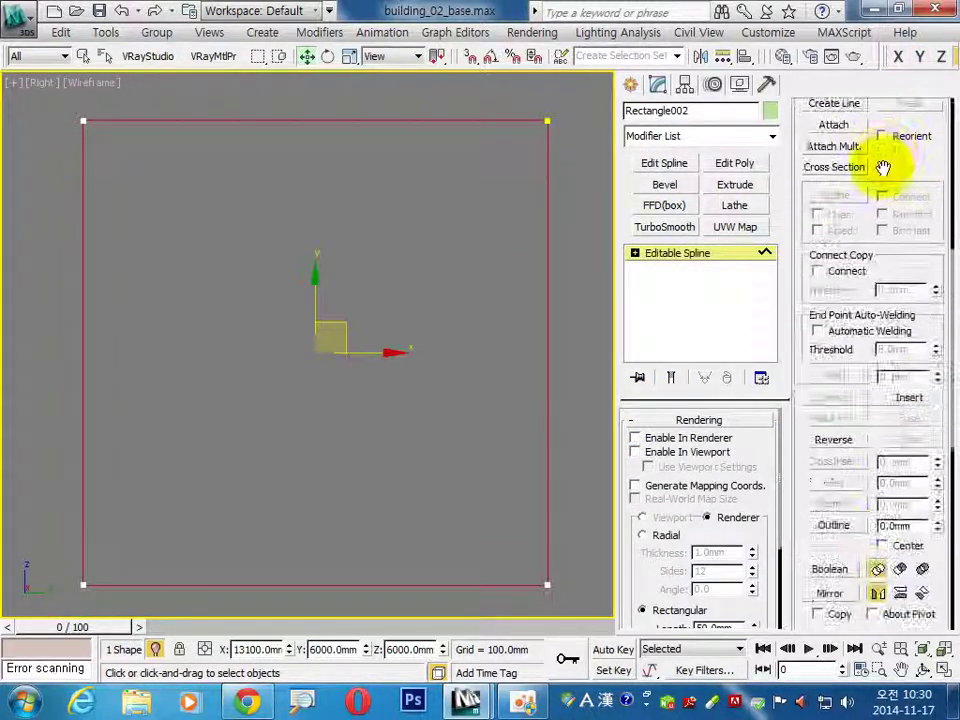
left_click(895, 530)
type("200")
key("Return")
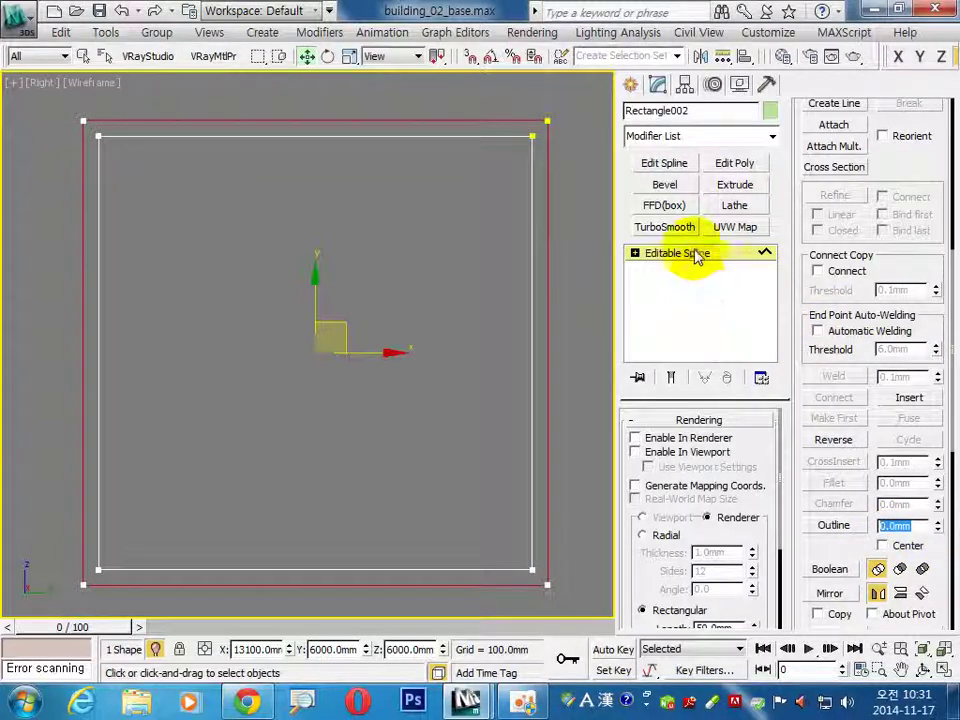
Add an Extrude modifier to the outlined frame and set its Amount to 300 mm.
left_click(735, 185)
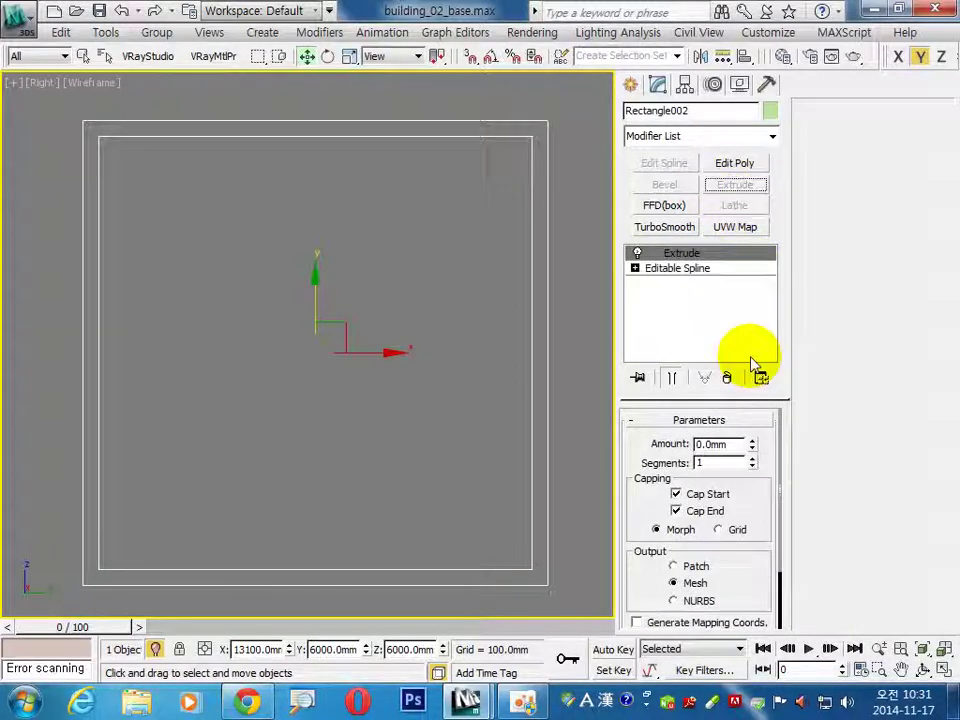
double_click(709, 445)
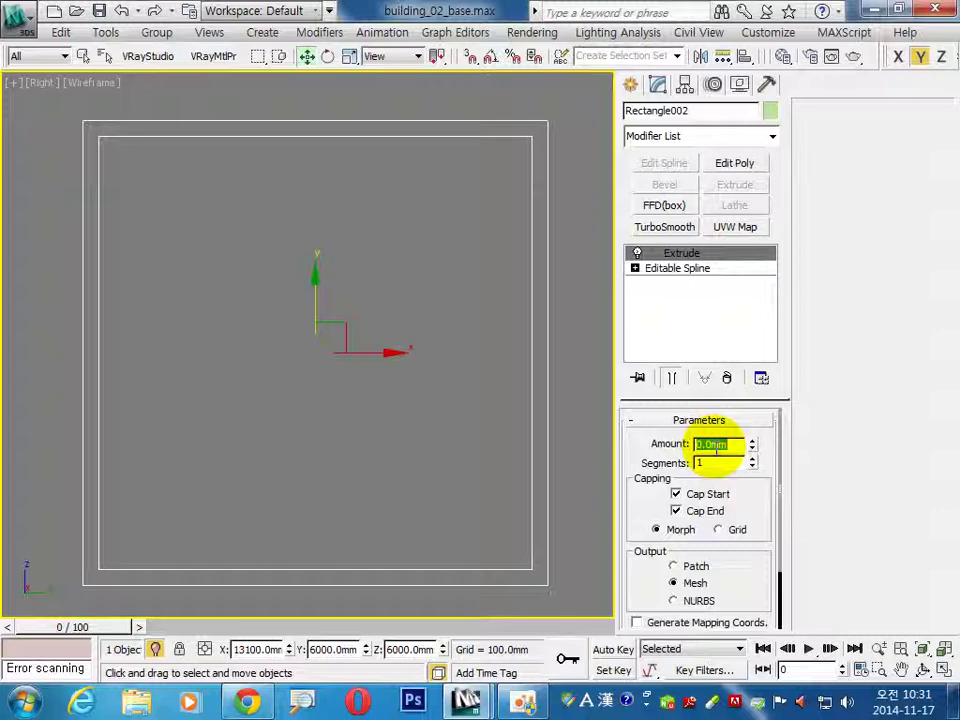
type("300")
left_click(578, 455)
left_click(631, 85)
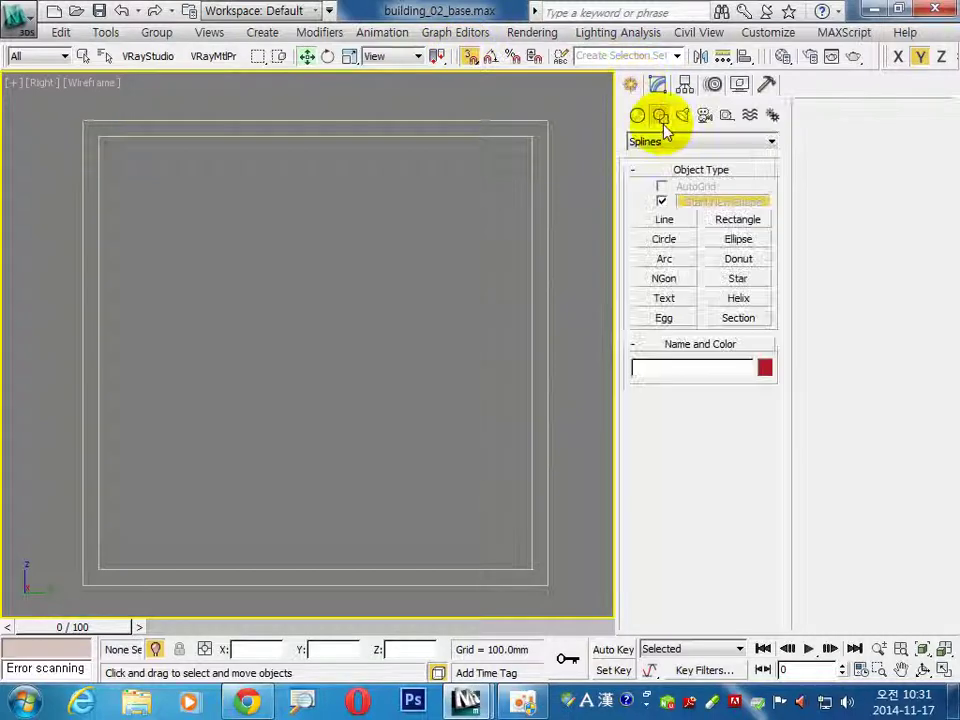
Snap-draw Rectangle003 from the frame's corner and convert it to an editable spline.
left_click(738, 219)
mouse_move(98, 570)
left_mouse_down()
mouse_move(363, 255)
mouse_move(528, 138)
left_mouse_up()
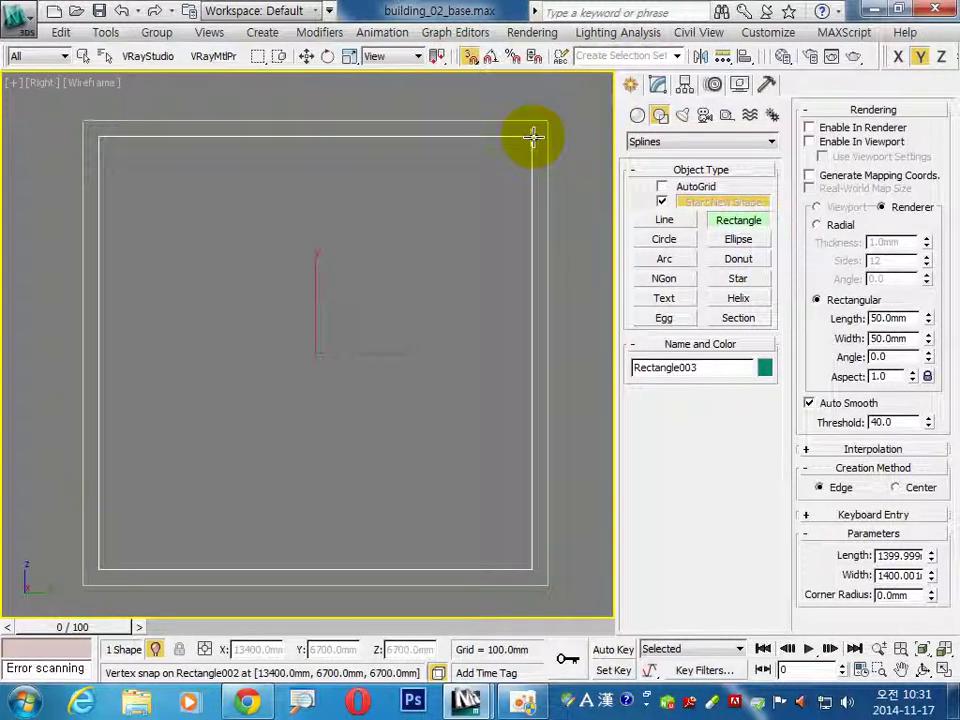
right_click(532, 279)
right_click(530, 280)
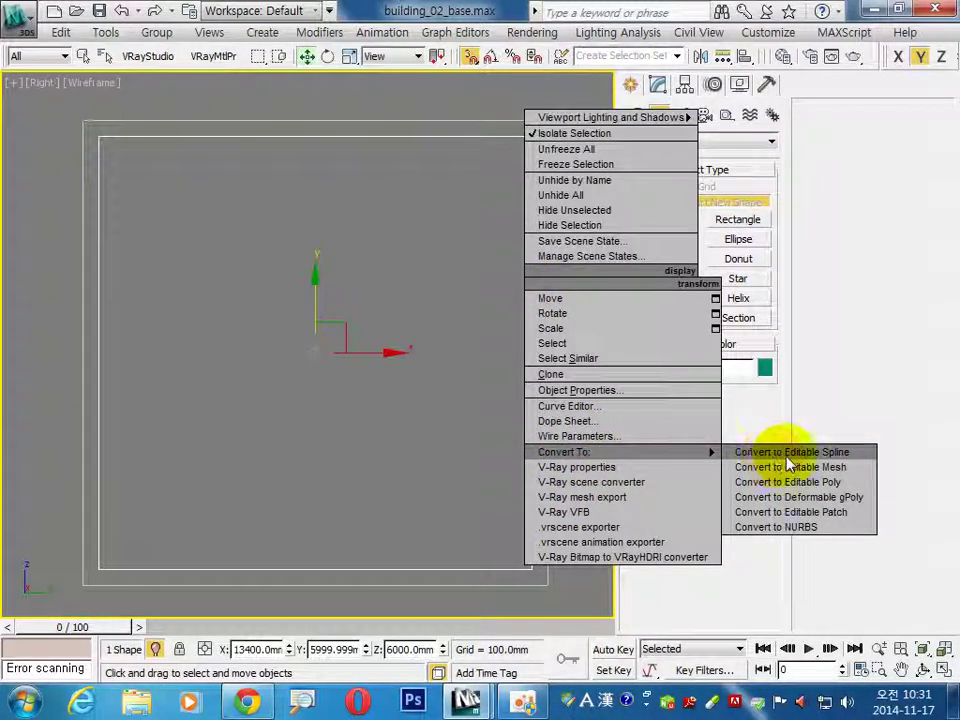
left_click(787, 455)
Delete the small squares Object004, then reselect the frame and Rectangle003.
key("shift+z")
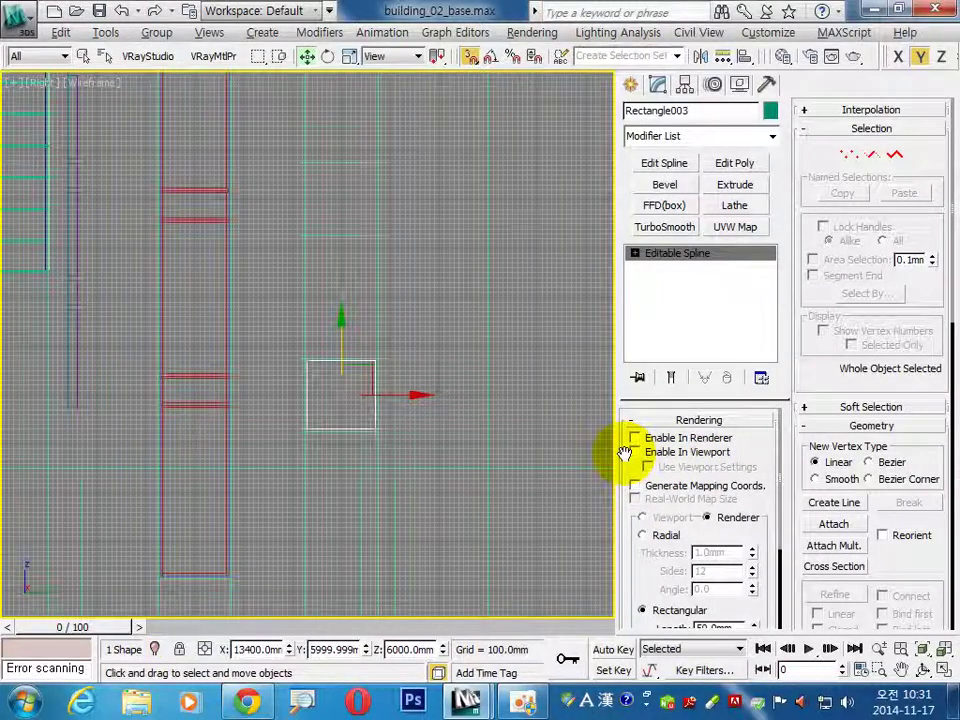
middle_click_drag(425, 455, 429, 379)
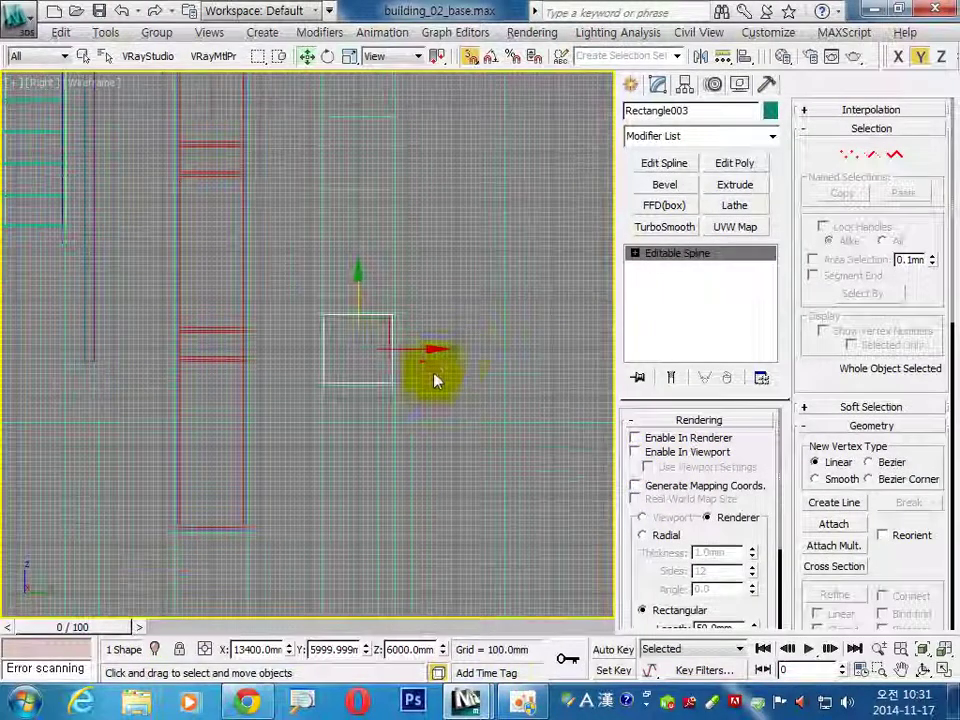
scroll(440, 343, "up", 3)
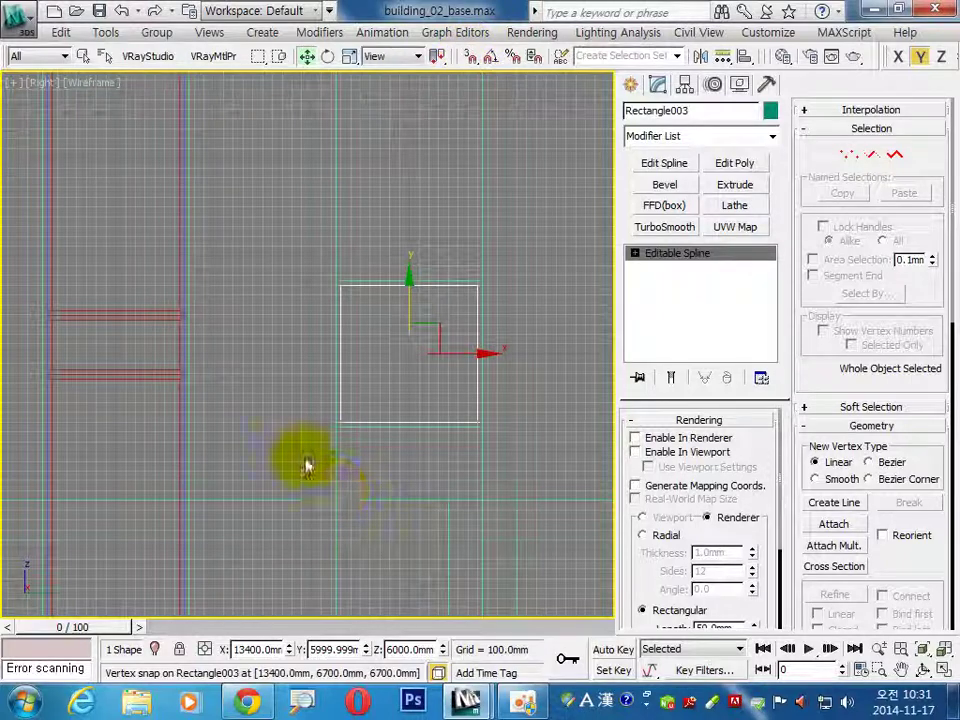
left_click_drag(306, 467, 516, 242)
key("z")
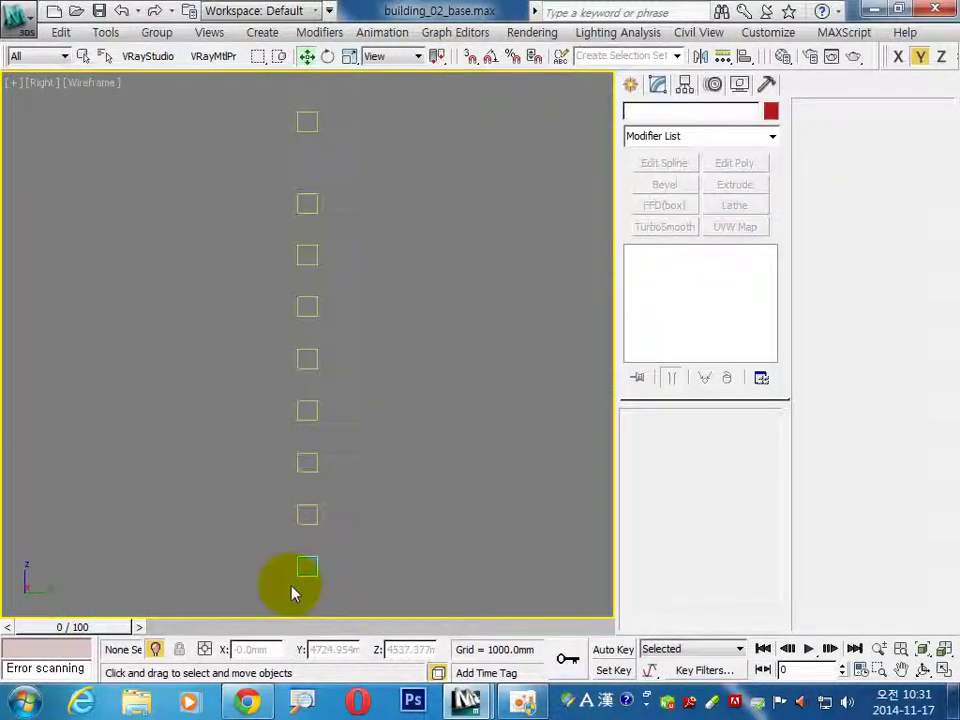
left_click(314, 523)
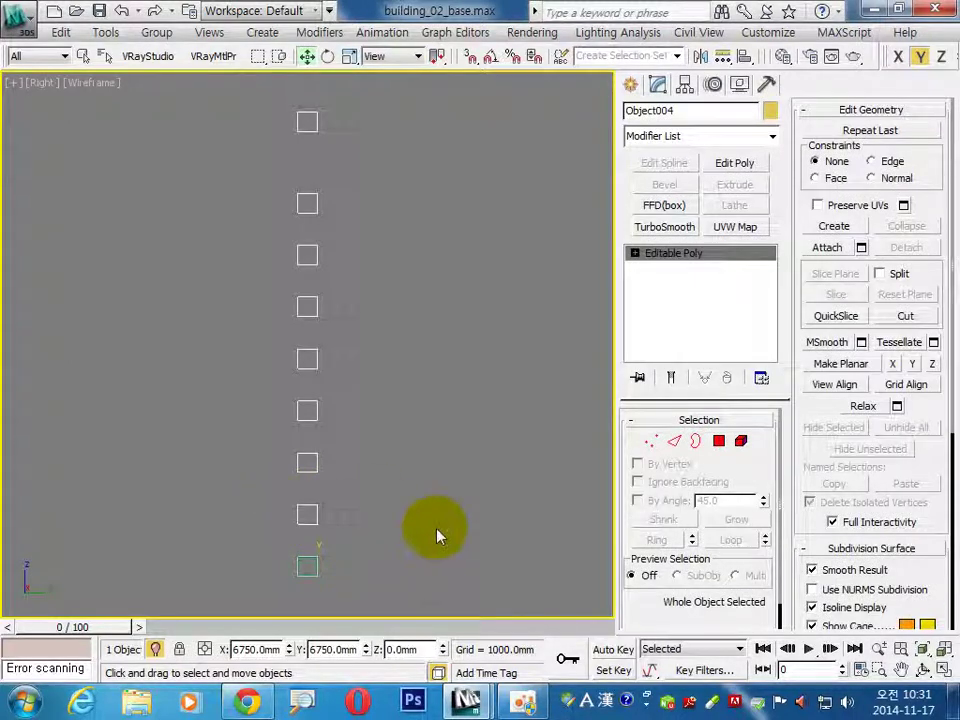
key("Delete")
key("z")
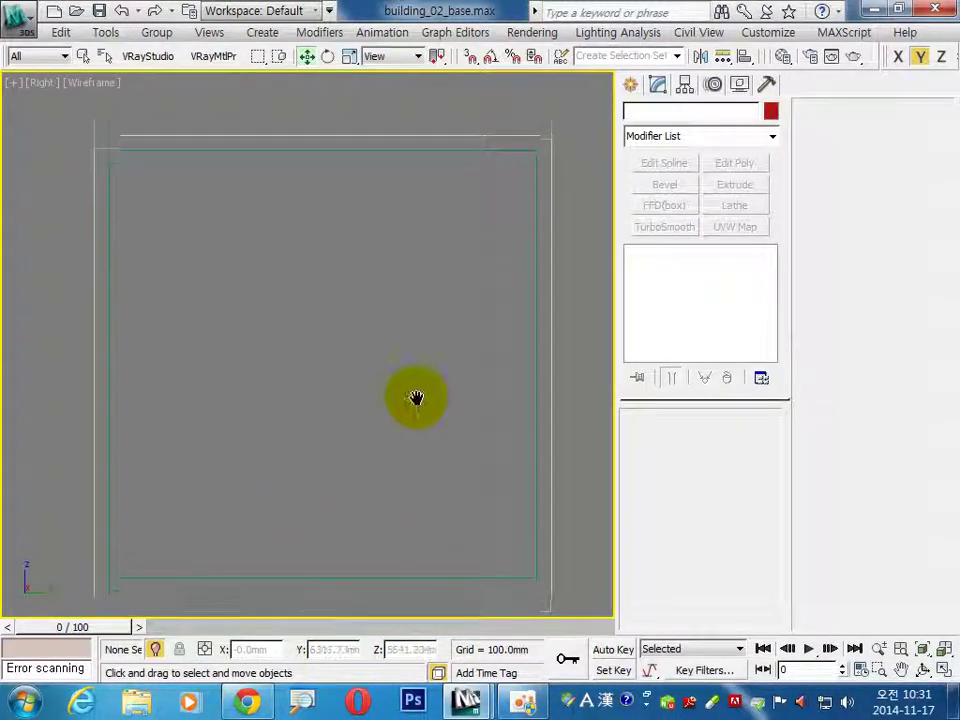
left_click(539, 518)
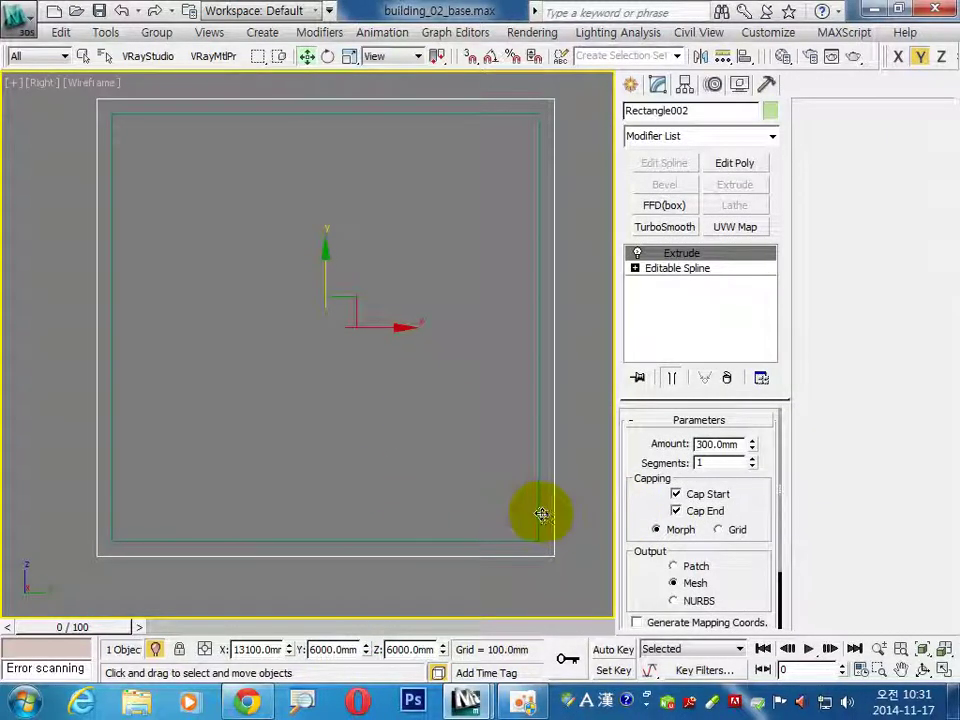
left_click(517, 542)
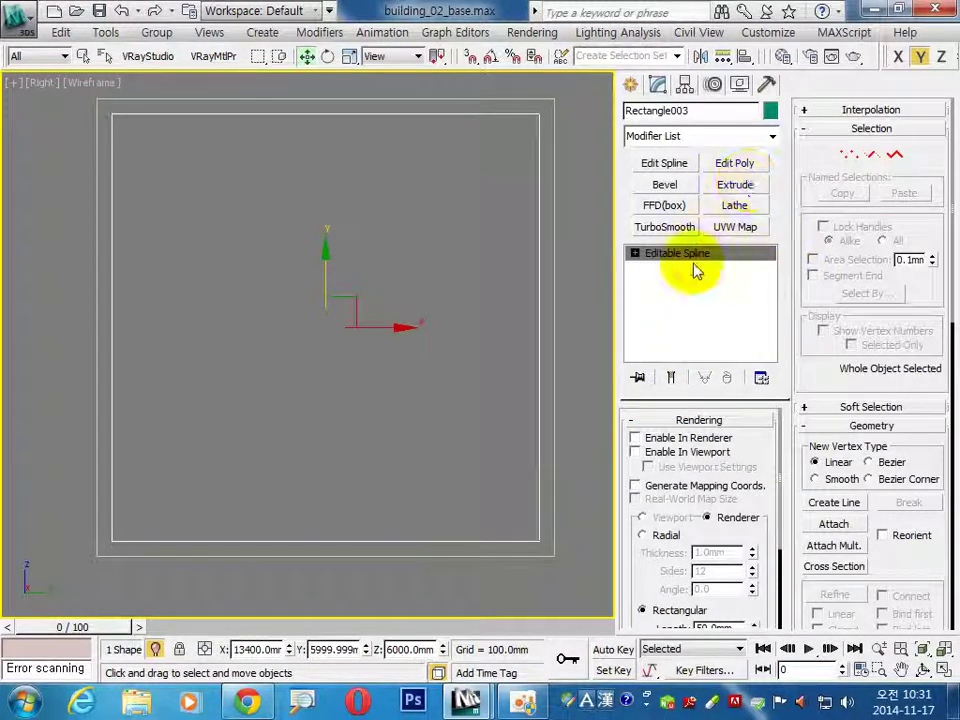
Narrow Rectangle003 by moving its right segment with a negative Move Type-In X offset.
left_click(871, 155)
left_click(539, 347)
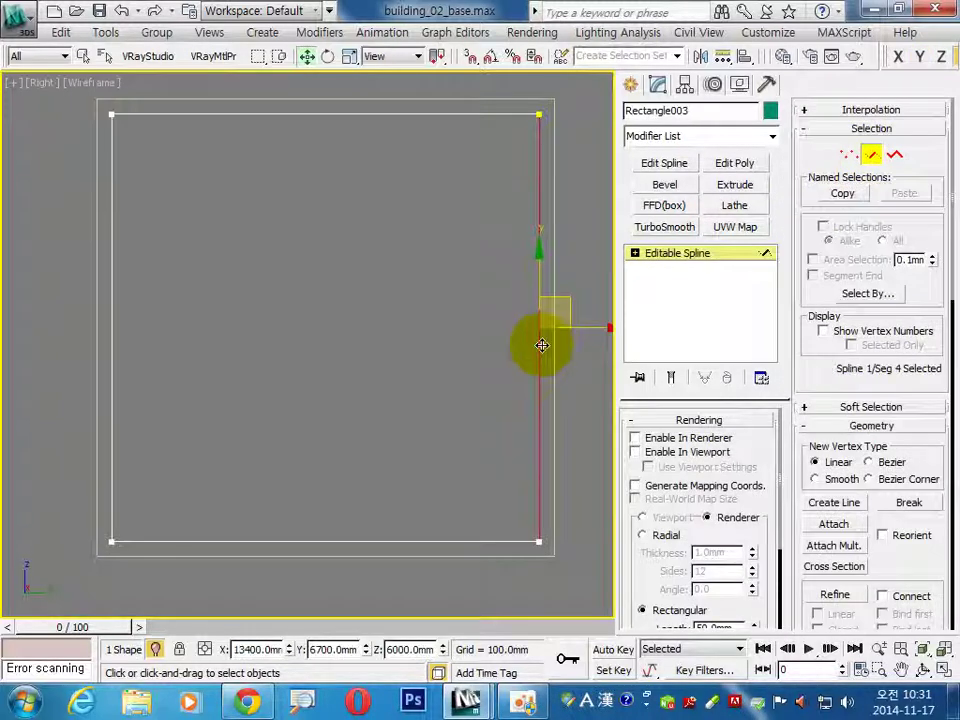
right_click(307, 56)
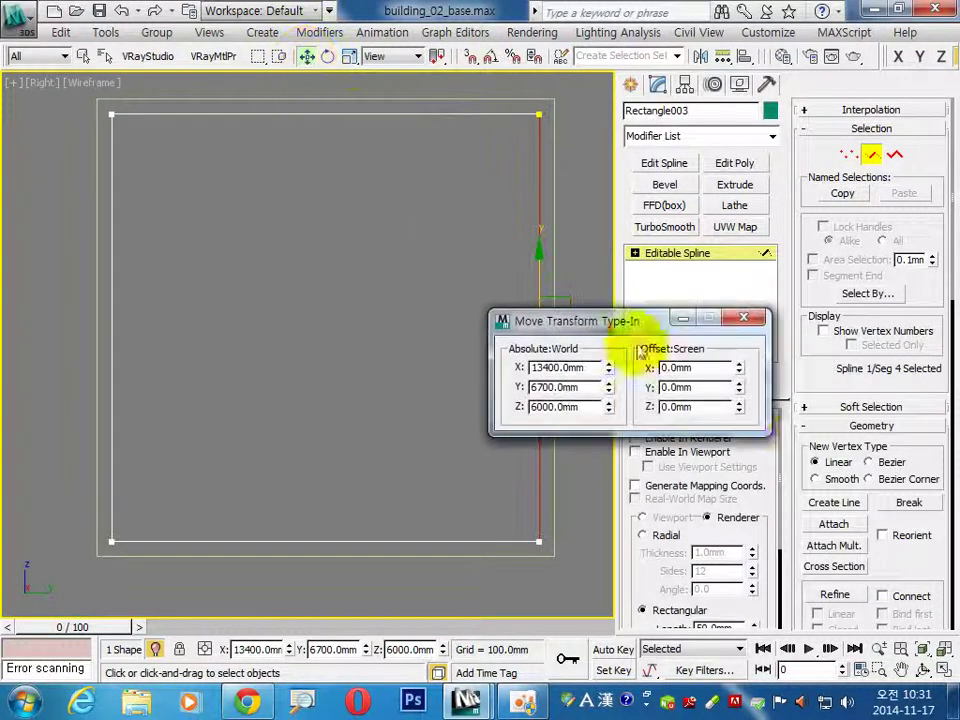
left_click_drag(697, 368, 641, 393)
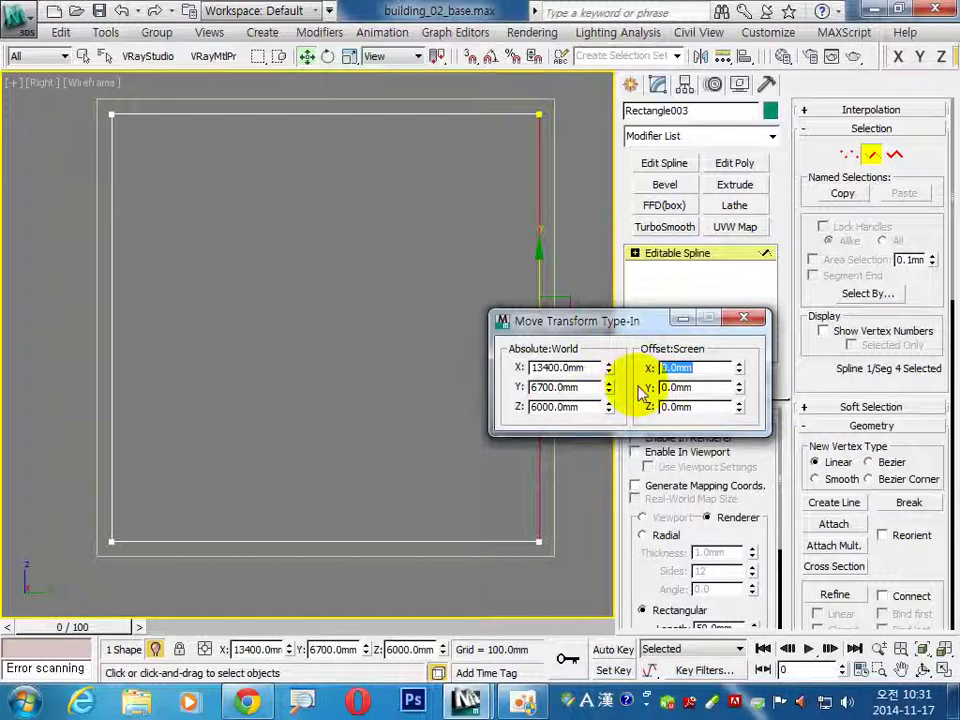
type("-")
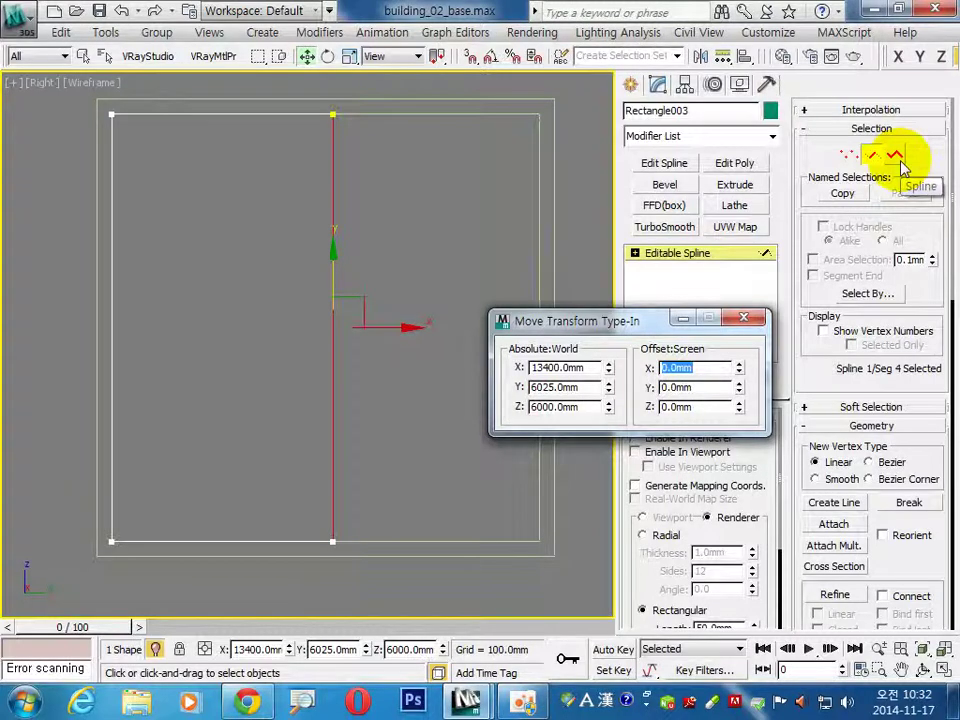
Outline the spline 50 mm and extrude it 100 mm into a sash frame.
left_click(390, 268)
left_click(330, 260)
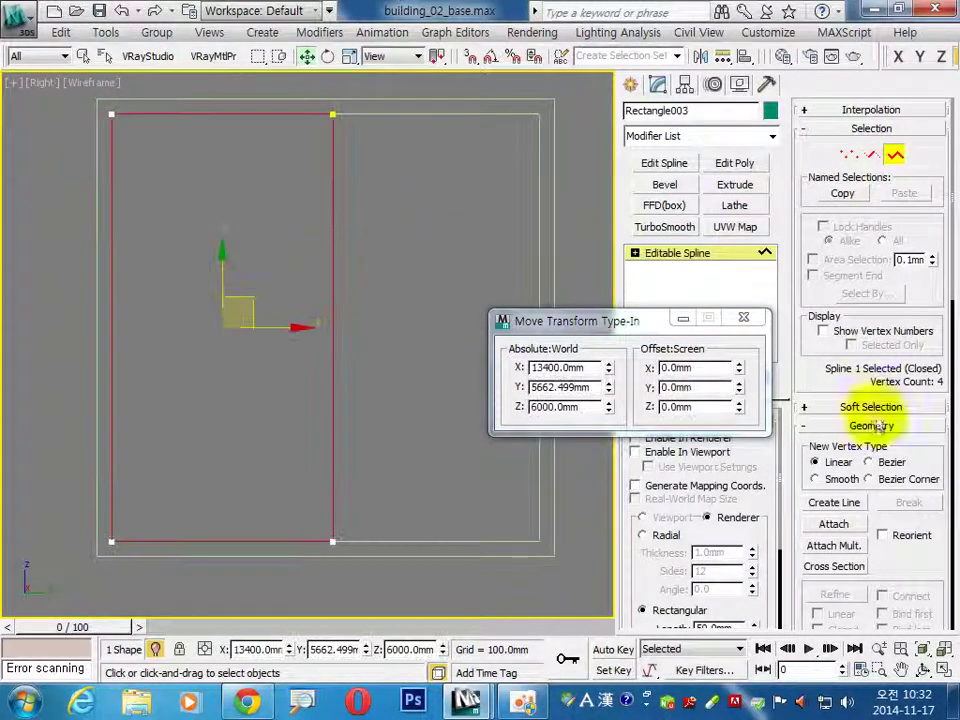
left_click_drag(904, 561, 904, 214)
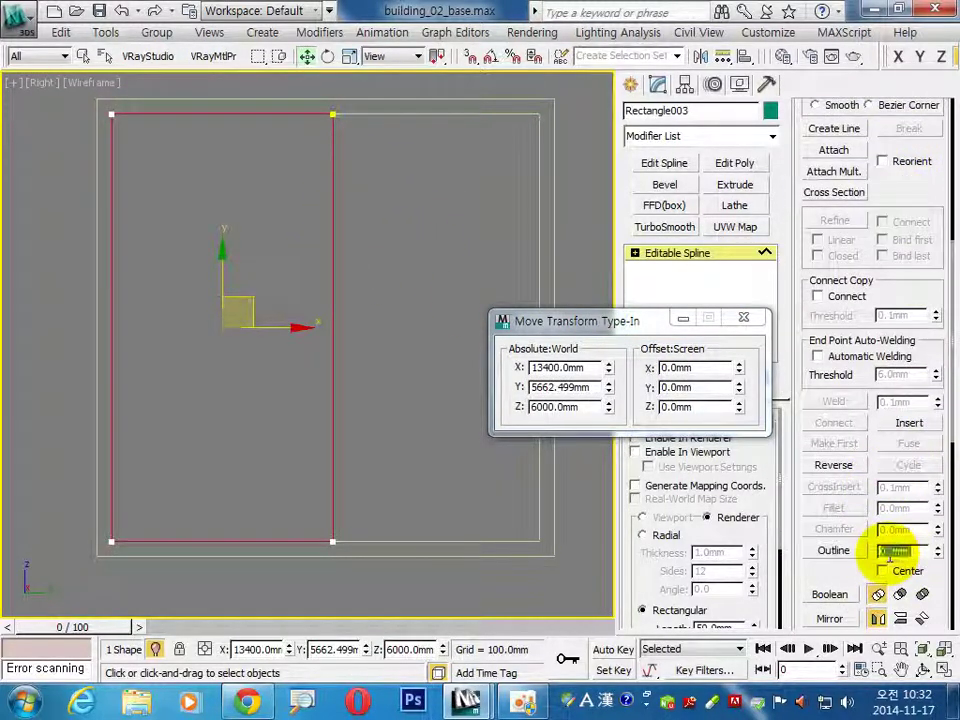
type("50")
key("Return")
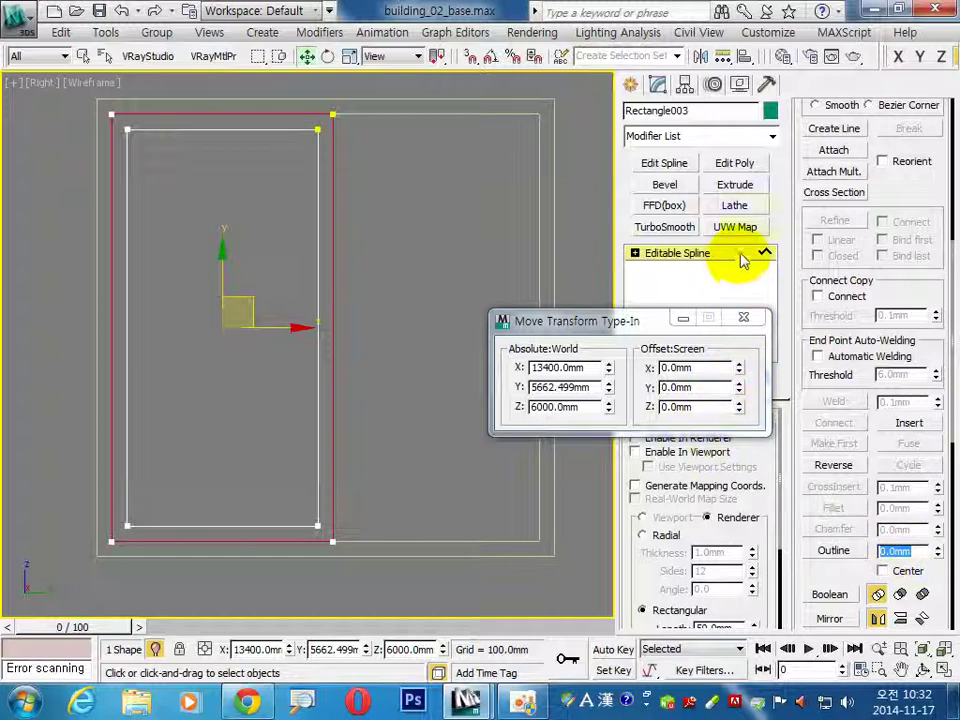
left_click(739, 253)
left_click(735, 185)
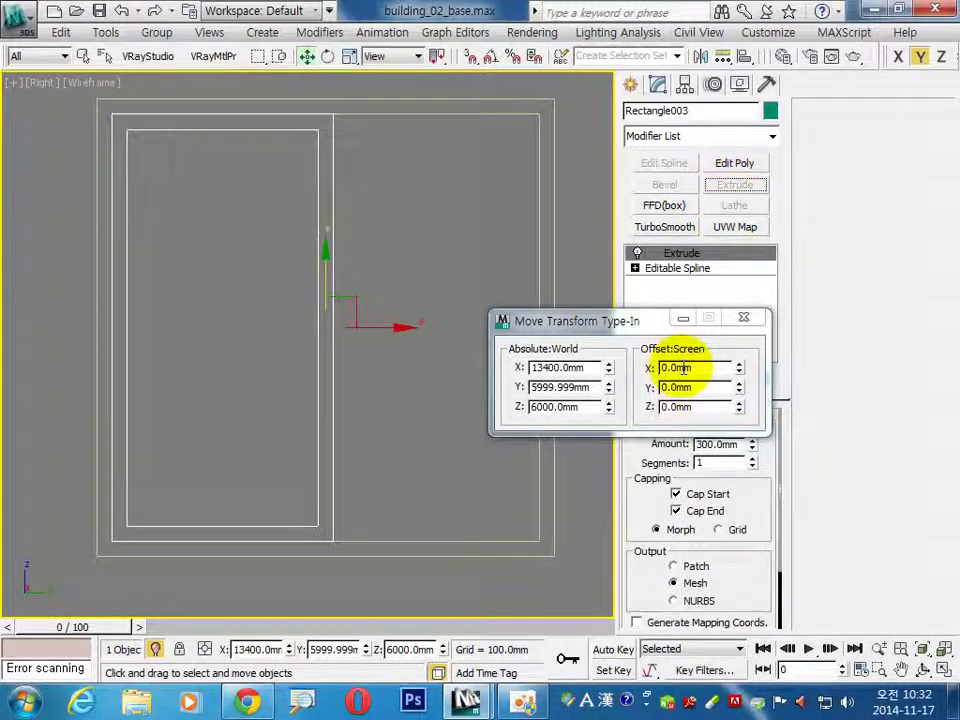
left_click(743, 317)
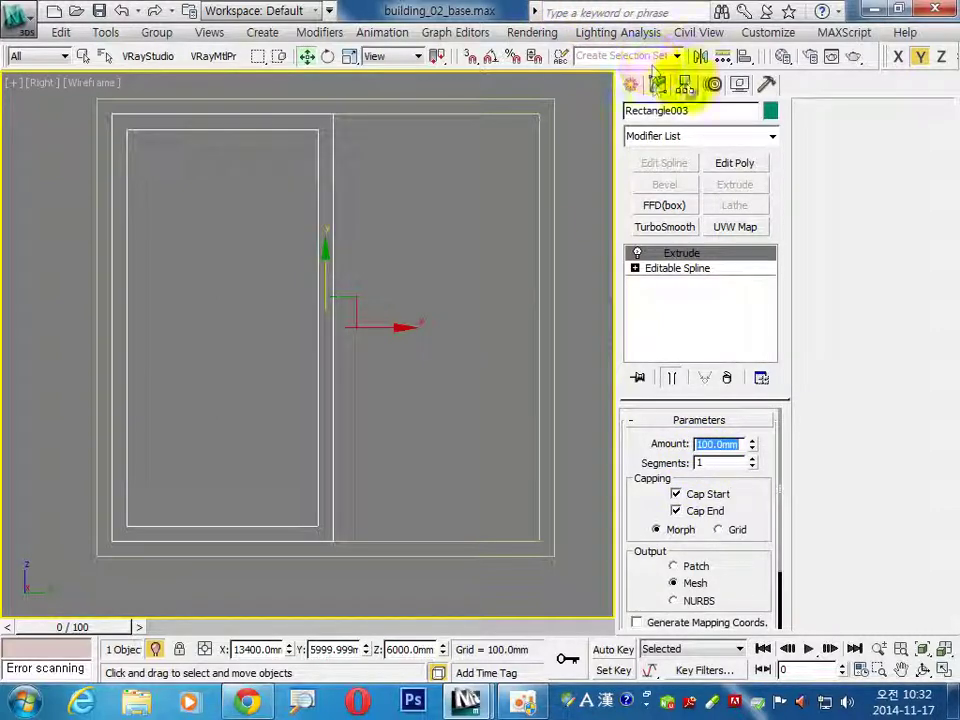
Snap-draw Rectangle004 over the sash opening and give it a 10 mm Extrude.
left_click(630, 84)
left_click(470, 55)
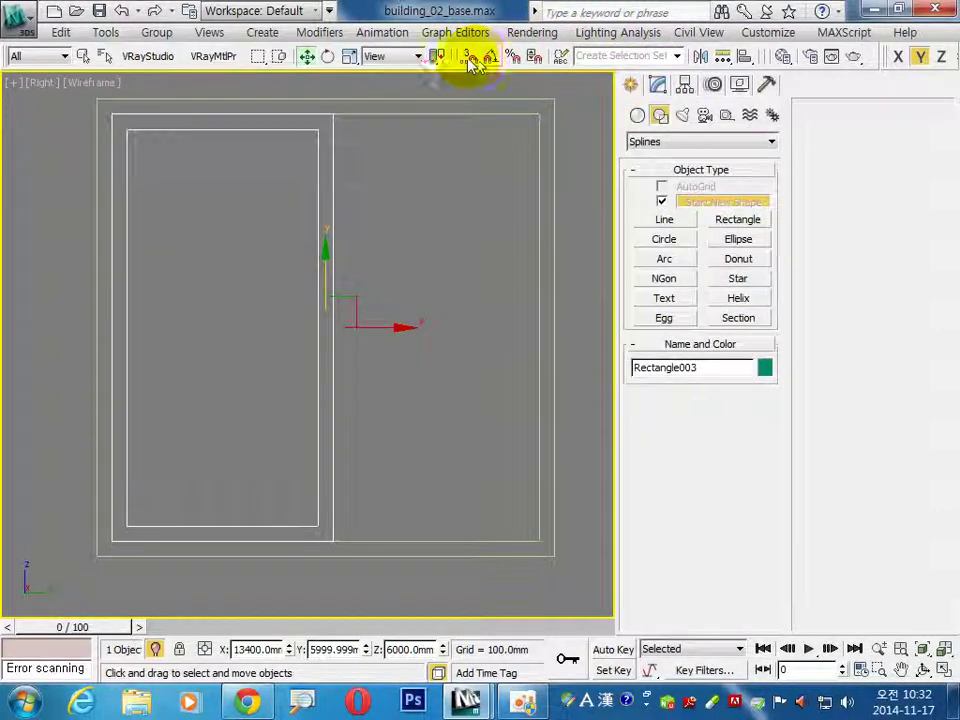
left_click(737, 220)
left_click_drag(127, 525, 313, 133)
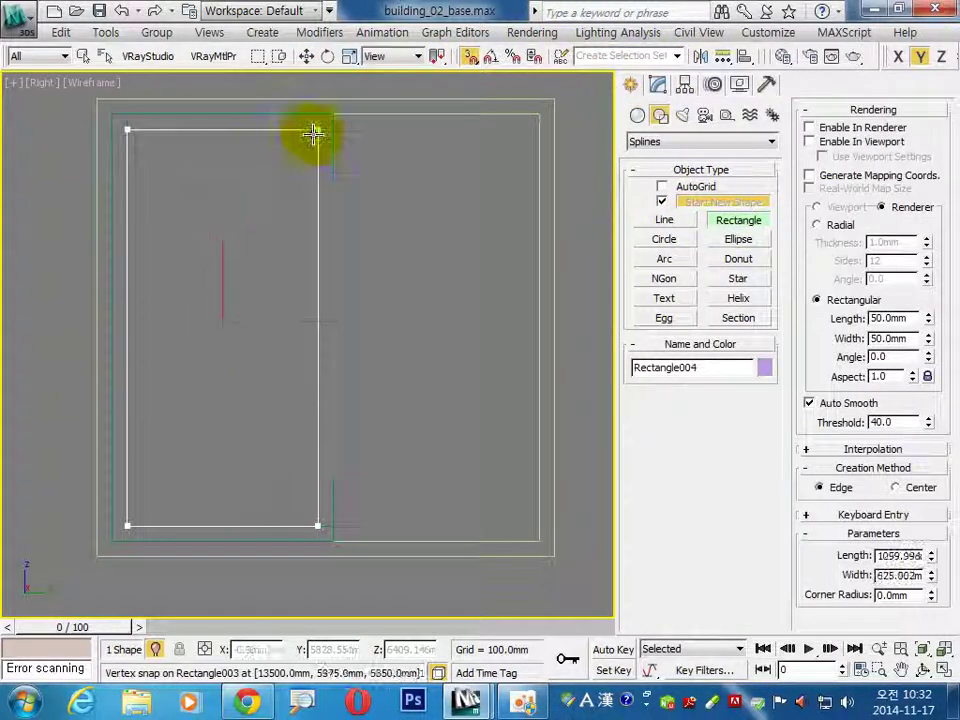
left_click(657, 84)
left_click(734, 185)
type("10")
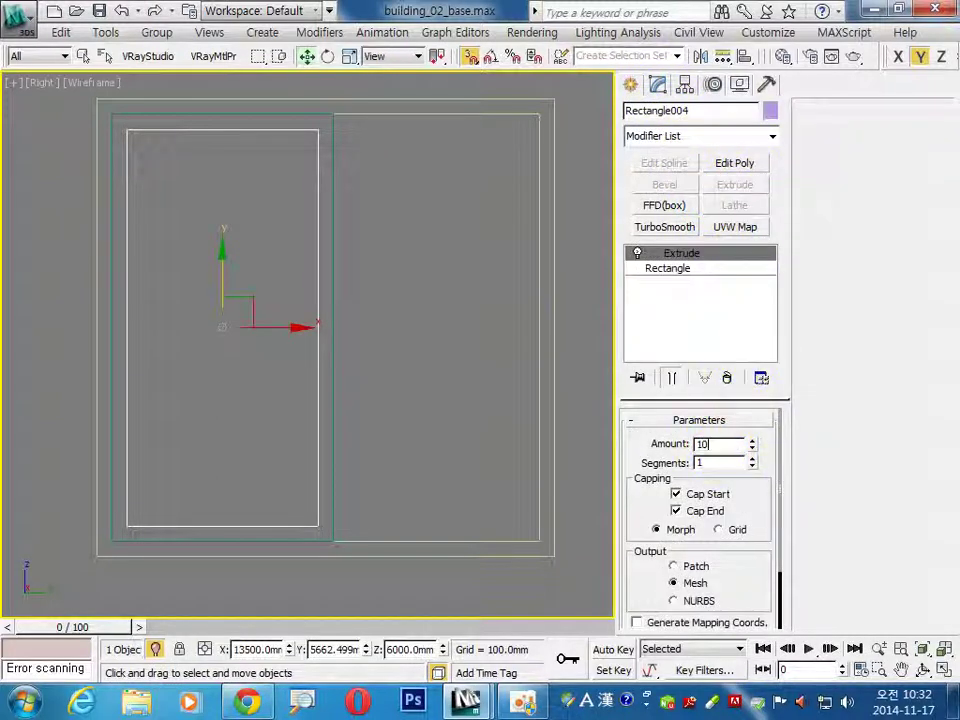
left_click(486, 596)
Maximize the Front view, zoom out, and marquee-select the thin Rectangle004.
left_click(944, 669)
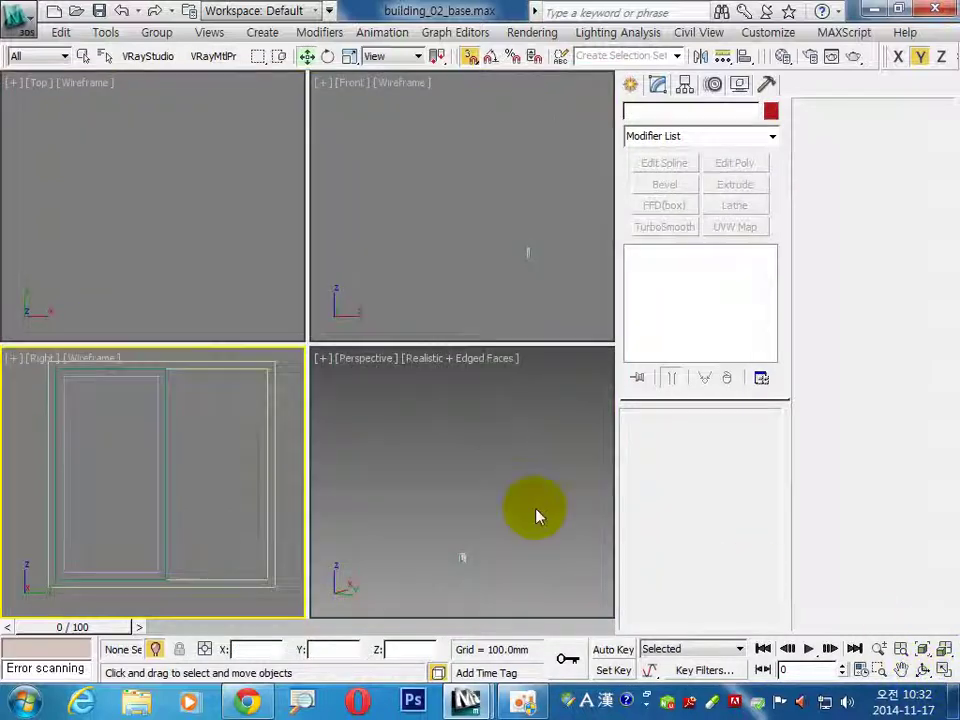
left_click(521, 279)
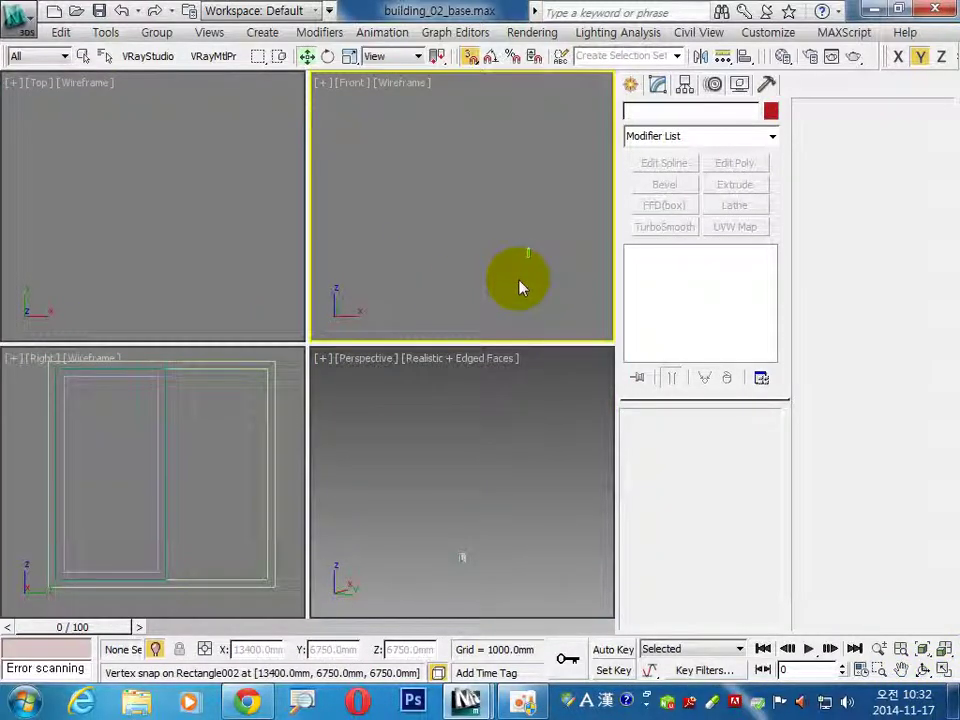
left_click(945, 670)
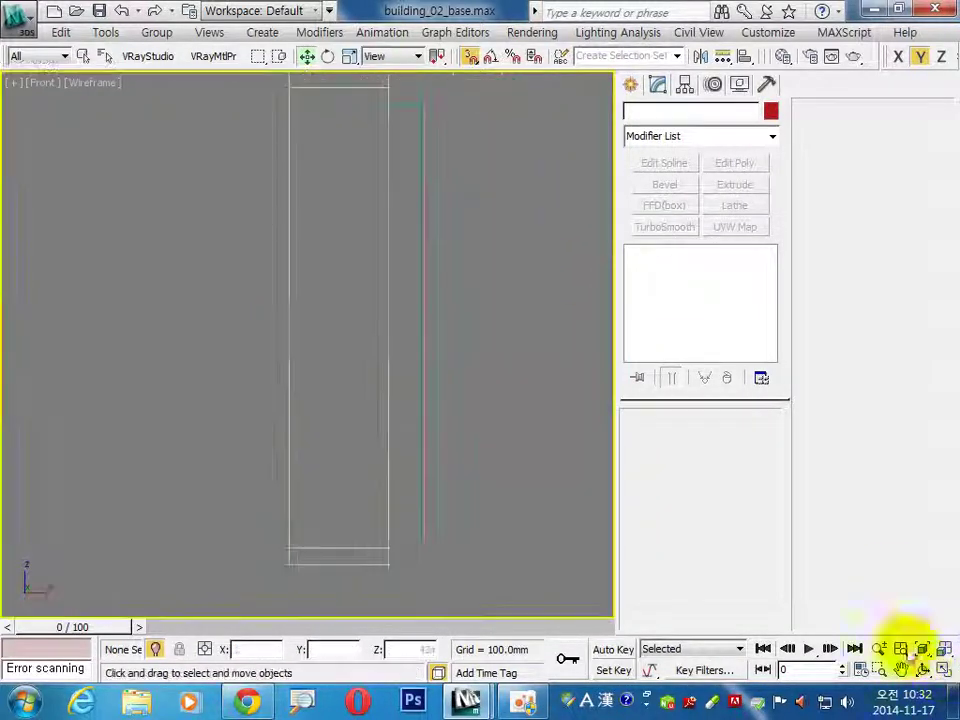
scroll(455, 385, "down", 2)
left_click_drag(379, 522, 461, 180)
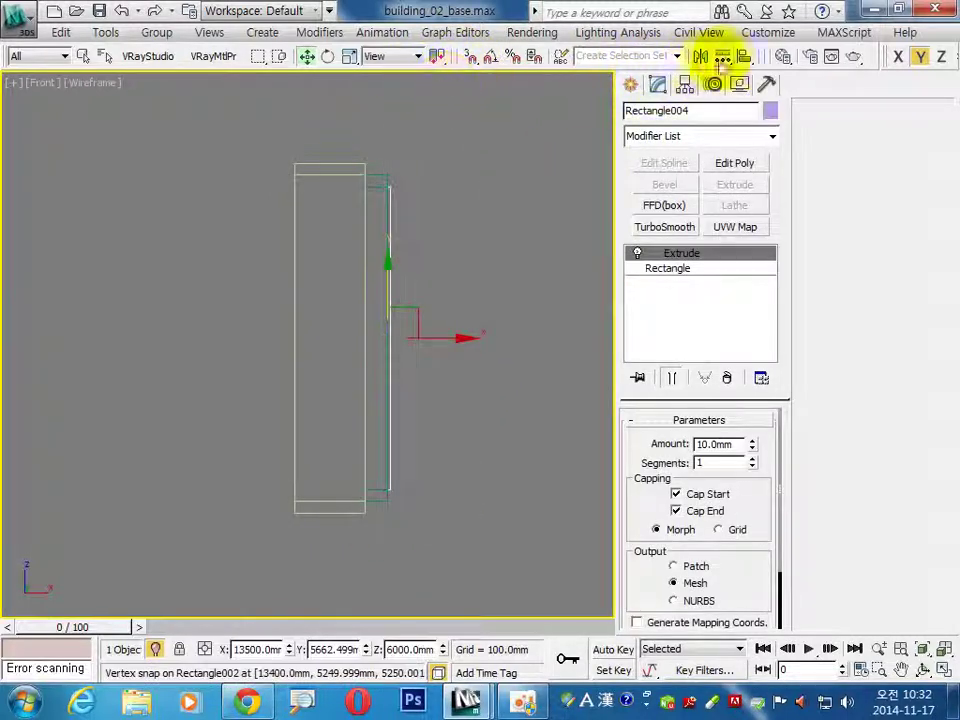
left_click(744, 56)
Center Rectangle004 on Rectangle003 along X with Center/Center alignment.
left_click(379, 186)
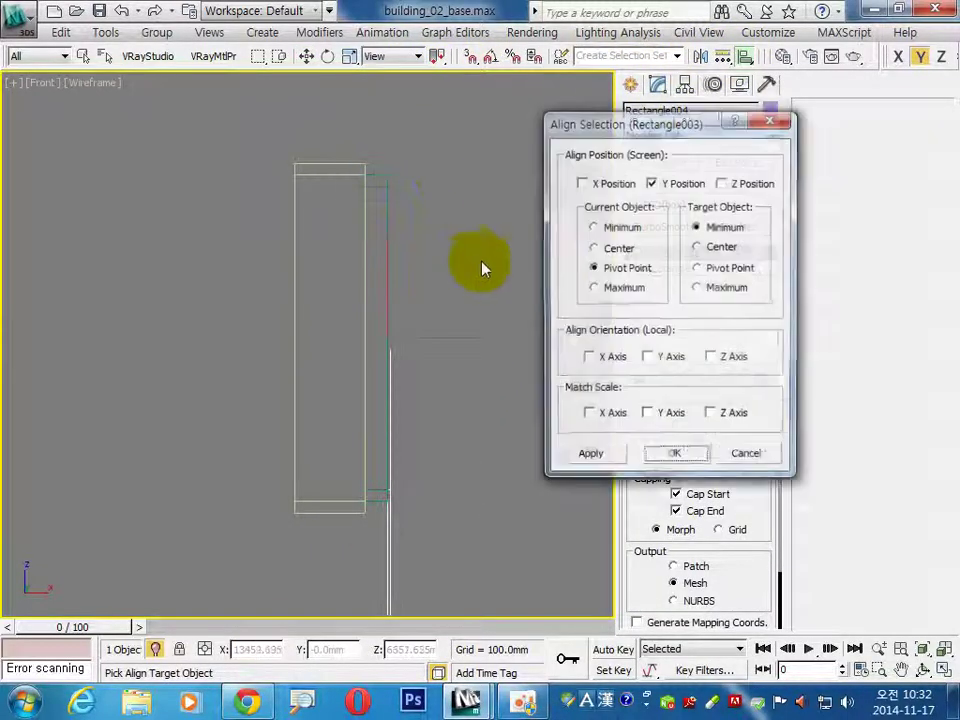
left_click(581, 182)
left_click(651, 183)
left_click(592, 247)
left_click(697, 246)
left_click(671, 456)
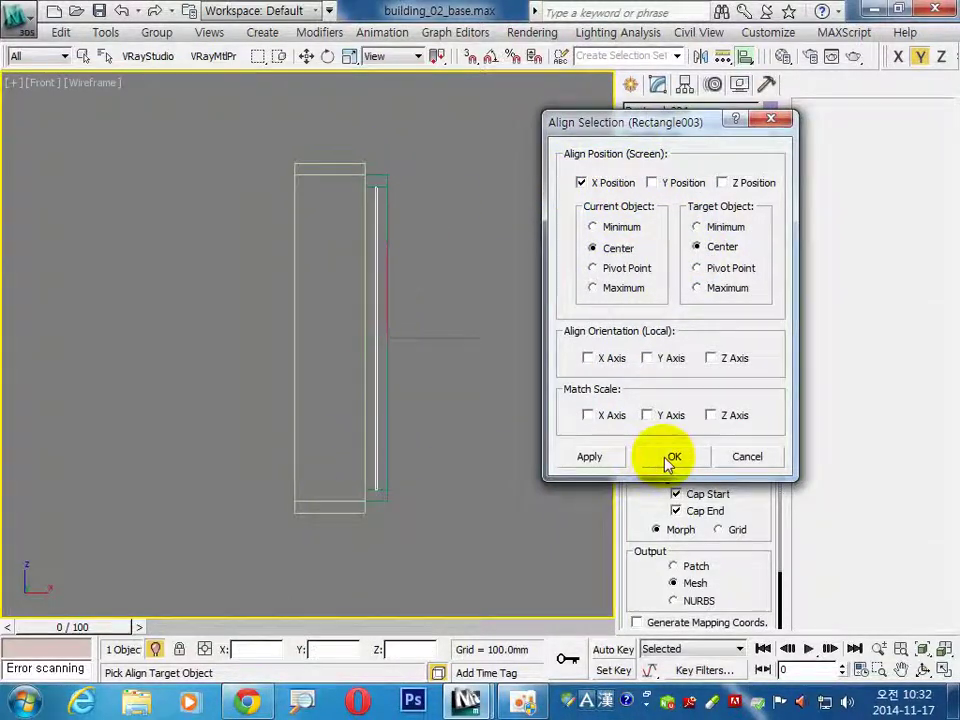
Check the aligned sash pieces in the front view, then restore four views with the top view active.
mouse_move(331, 537)
left_mouse_down()
mouse_move(452, 183)
mouse_move(458, 188)
left_mouse_up()
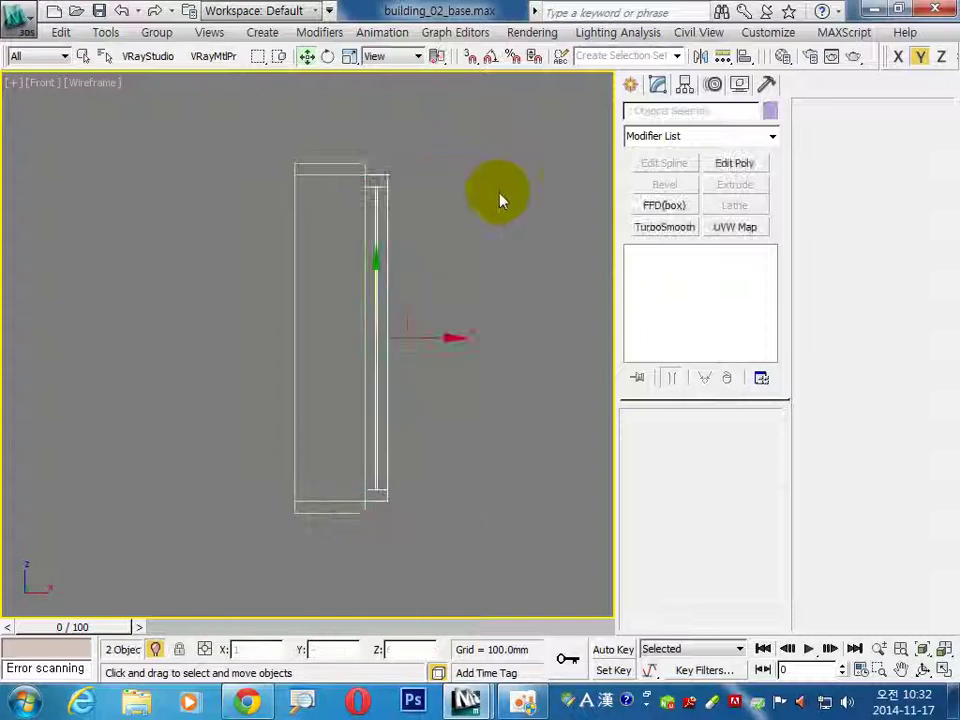
left_click(489, 467)
scroll(440, 470, "down", 2)
middle_click_drag(428, 438, 426, 451)
left_click(944, 669)
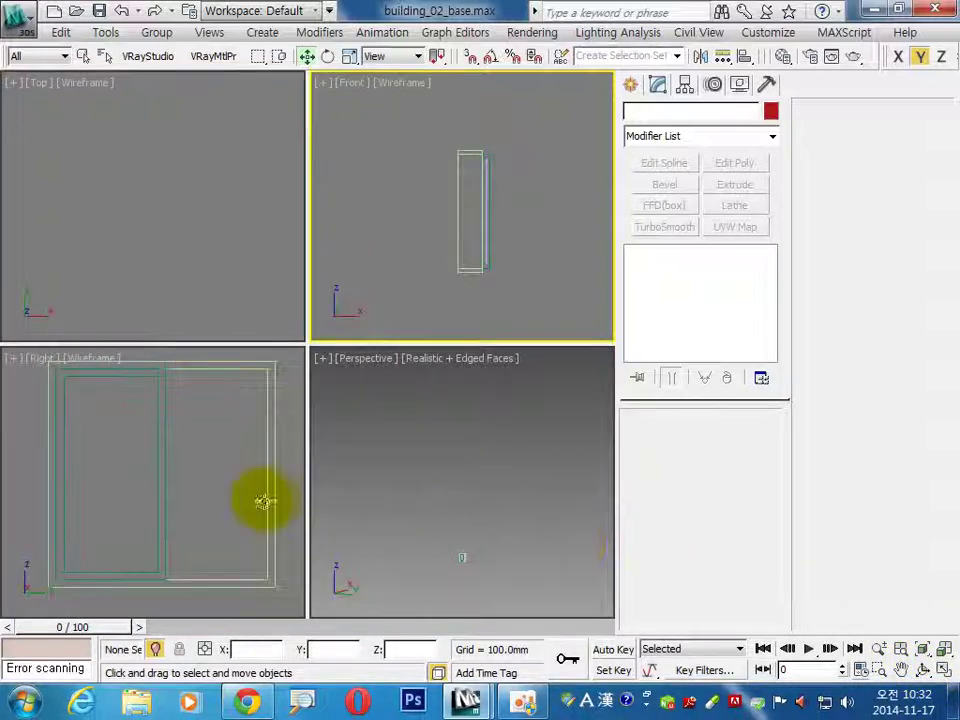
left_click(222, 500)
middle_click(532, 277)
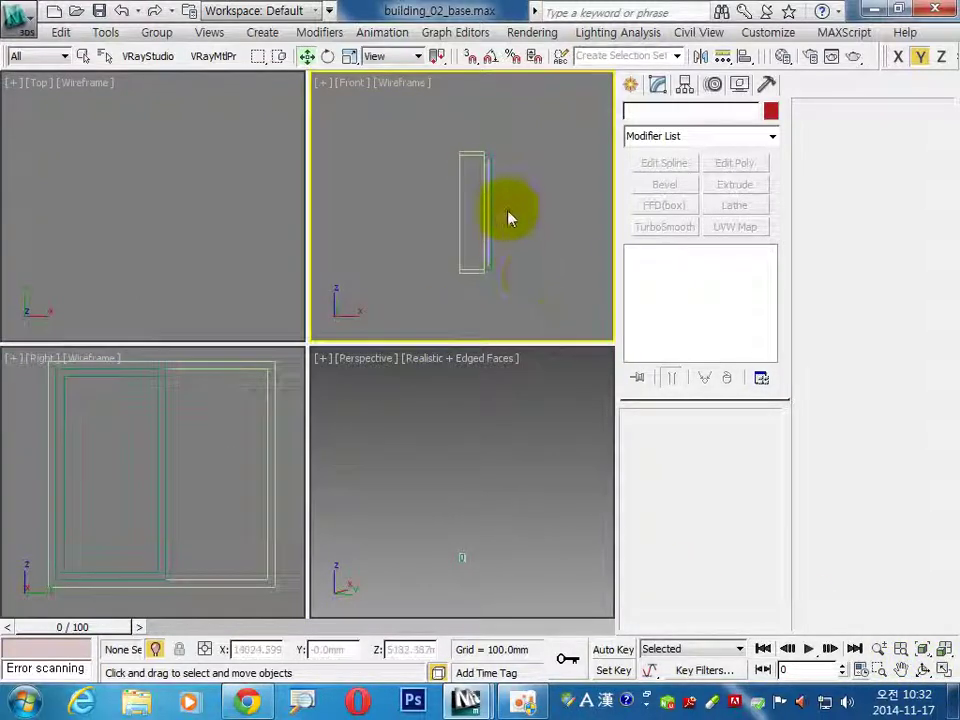
left_click(250, 255)
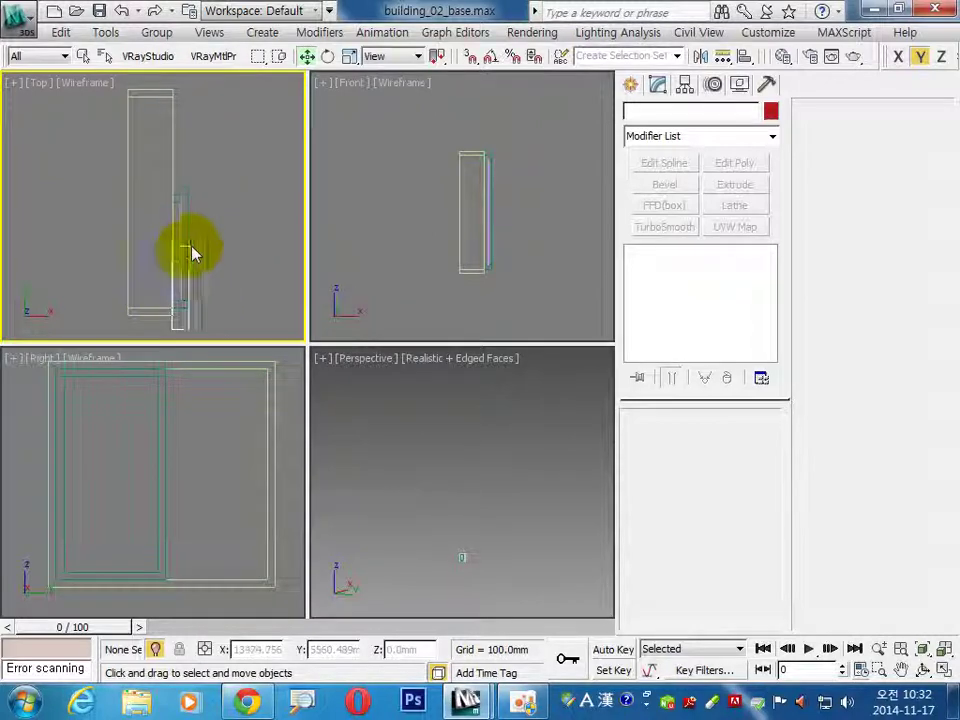
Move both sash pieces by an X offset of -20 mm.
left_click(190, 265)
right_click(307, 56)
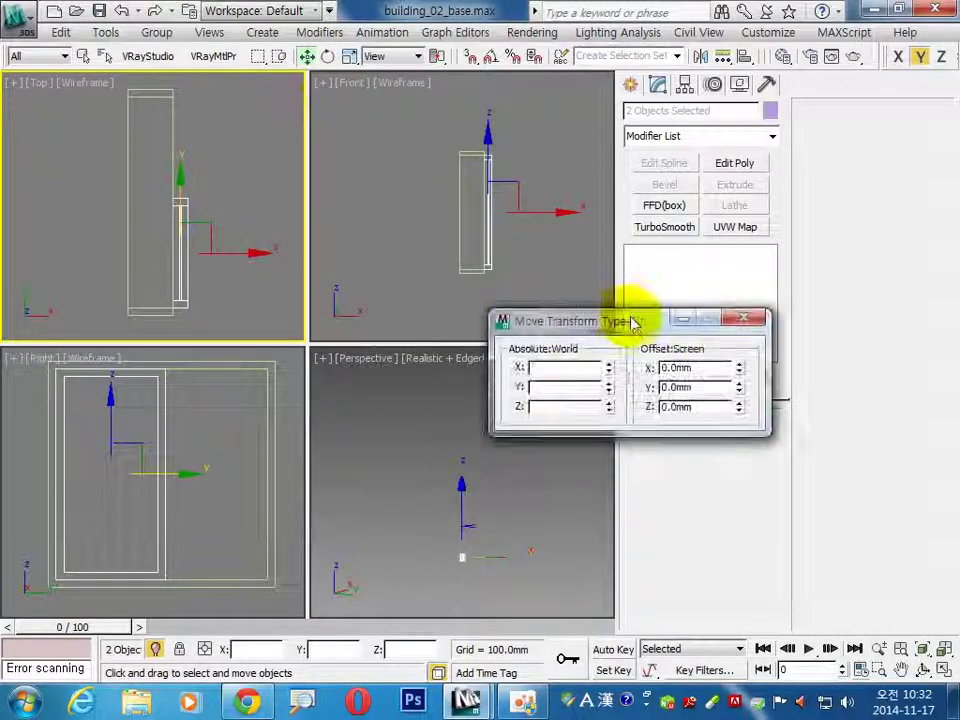
left_click(711, 368)
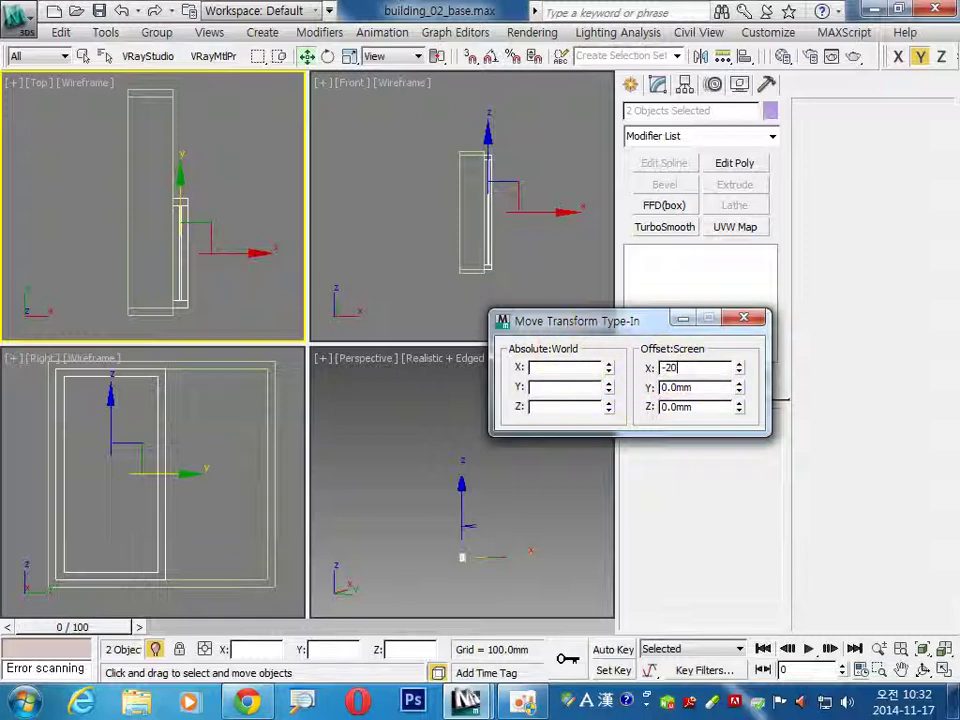
key("Return")
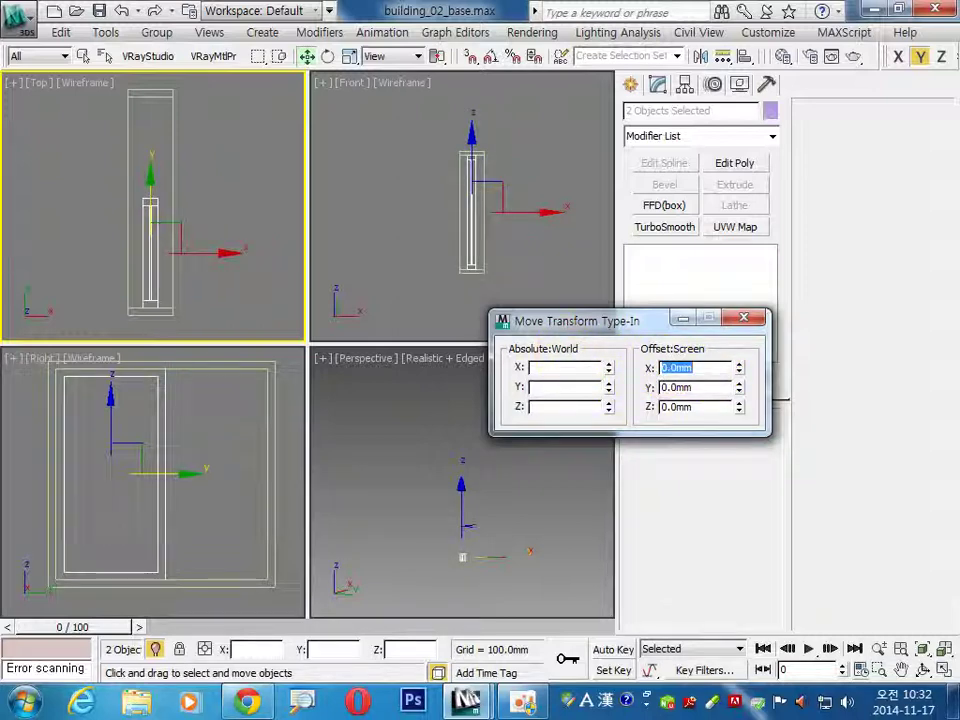
left_click(743, 318)
left_click(215, 525)
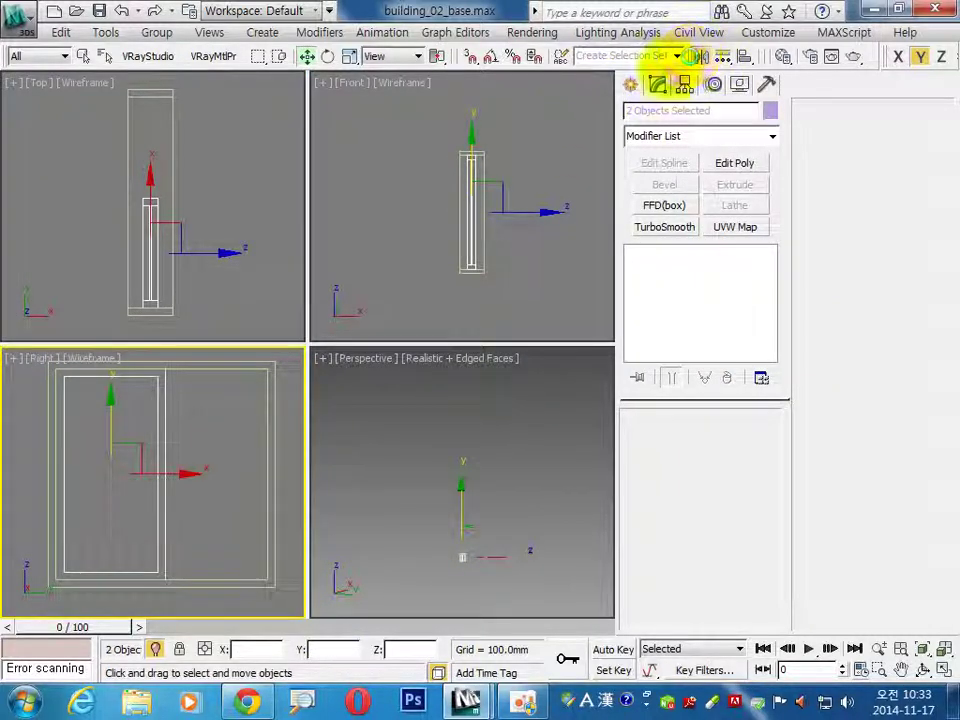
Mirror the sash on X as an instance with a 675 mm offset.
left_click(700, 56)
left_click(440, 396)
double_click(488, 302)
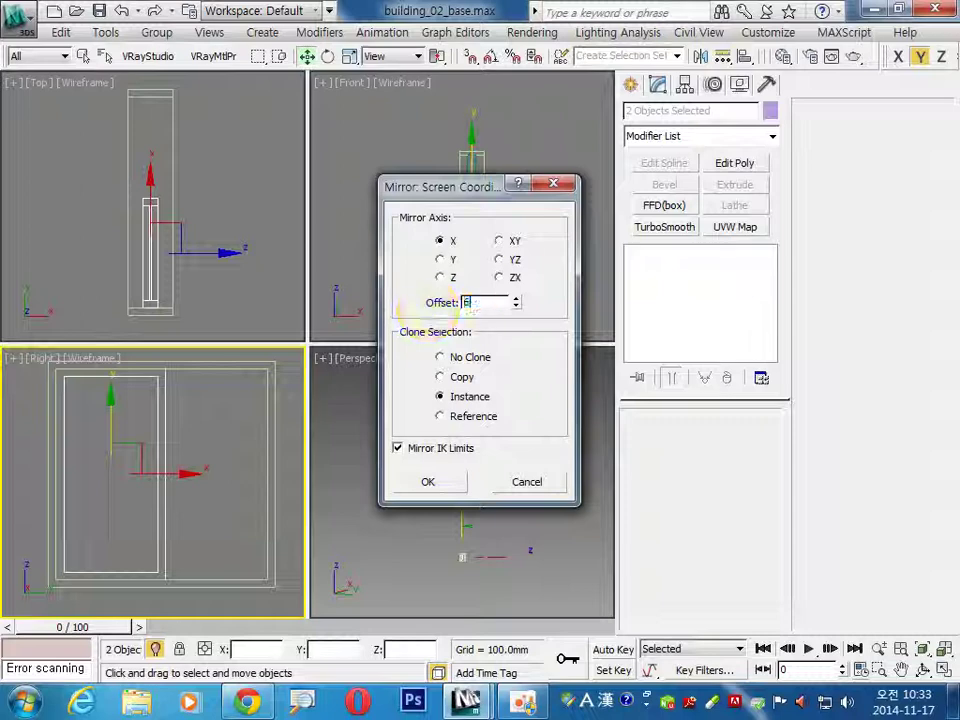
key("Return")
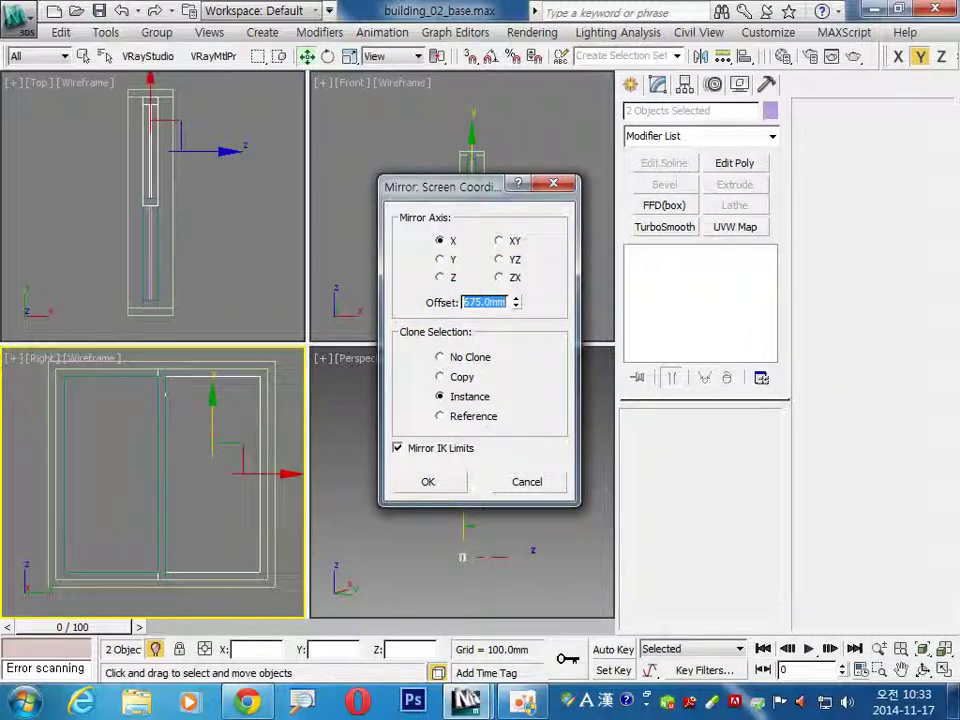
left_click(428, 481)
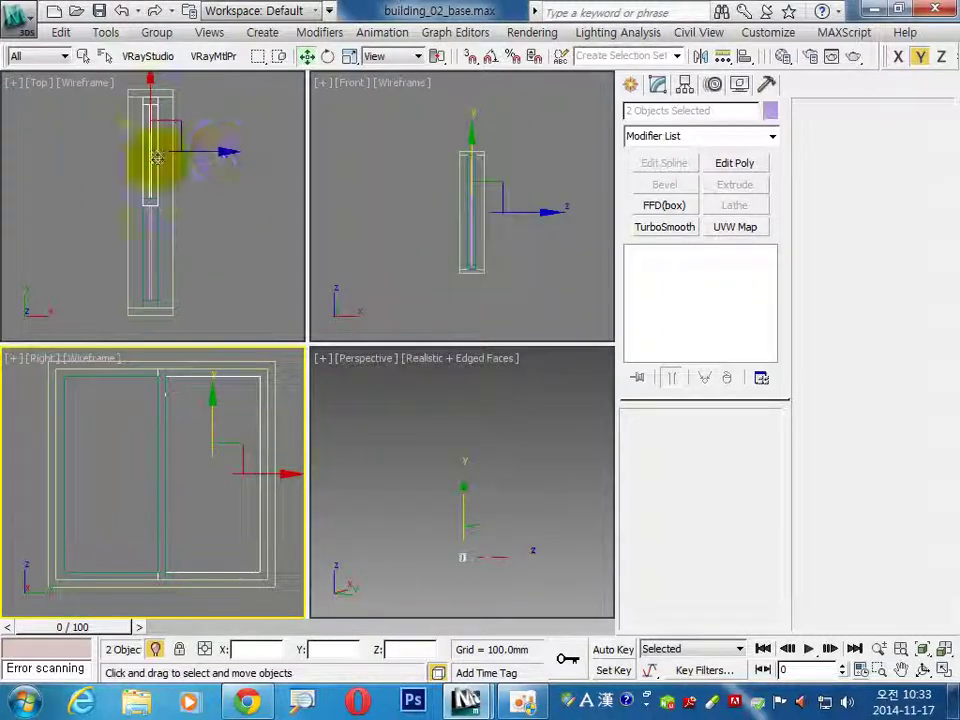
Shift the mirrored sash -100 mm along X, then select all five window parts.
right_click(262, 206)
right_click(306, 56)
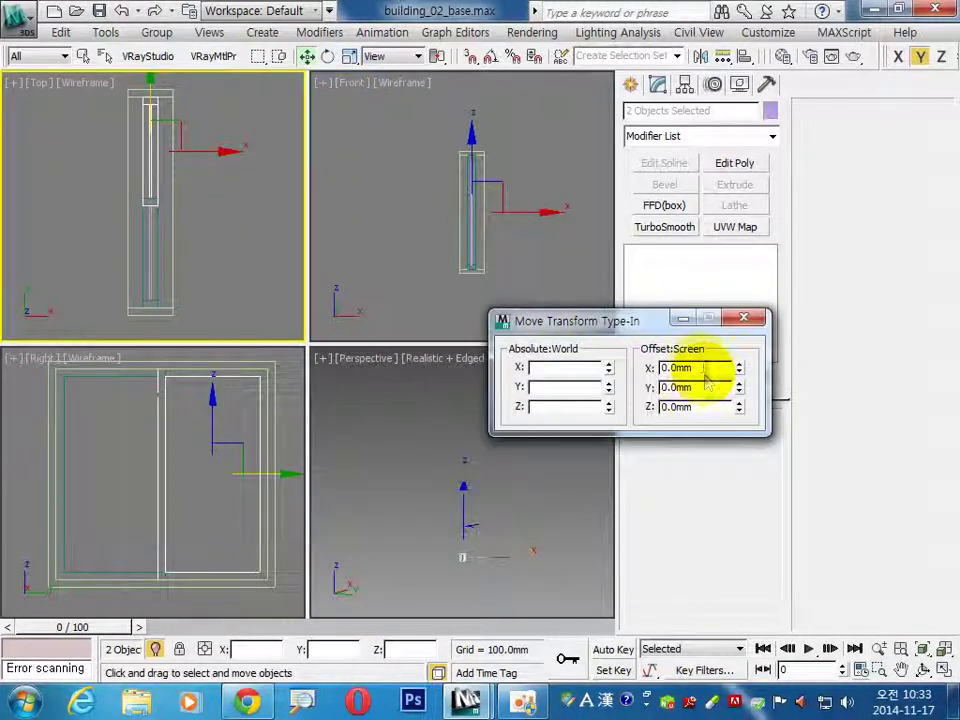
left_click_drag(703, 367, 576, 369)
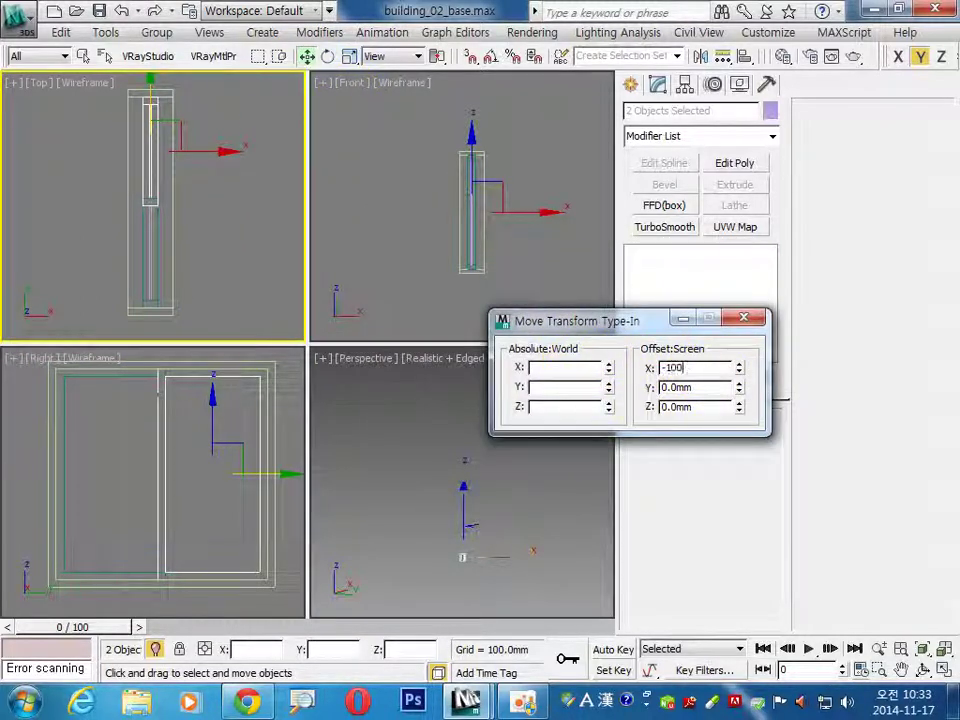
key("Return")
left_click(744, 317)
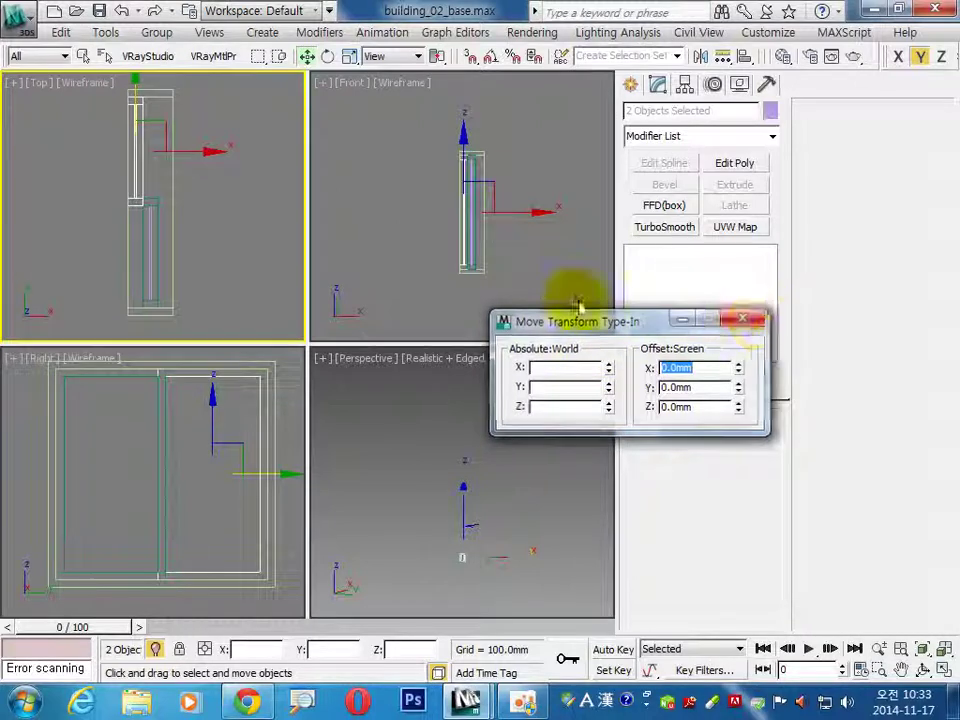
left_click(228, 298)
key("ctrl+a")
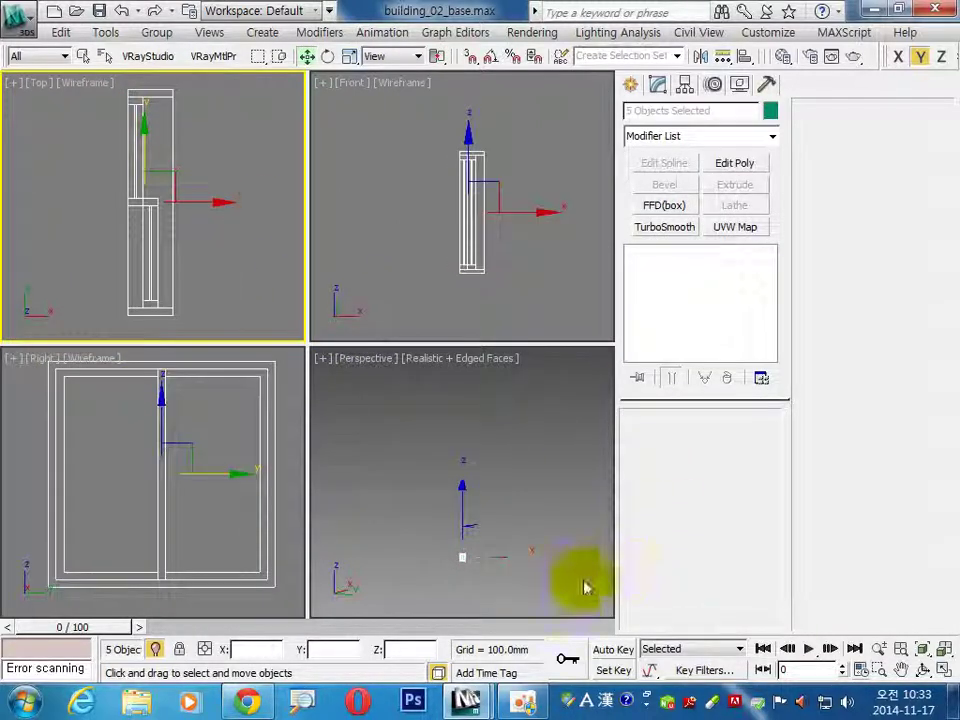
Zoom and orbit the perspective view to inspect the window.
key("z")
mouse_move(489, 579)
middle_mouse_down("alt")
mouse_move(474, 606)
mouse_move(482, 579)
mouse_move(504, 583)
mouse_move(566, 504)
mouse_move(489, 476)
mouse_move(493, 561)
mouse_move(535, 478)
middle_mouse_up("alt")
left_click(566, 504)
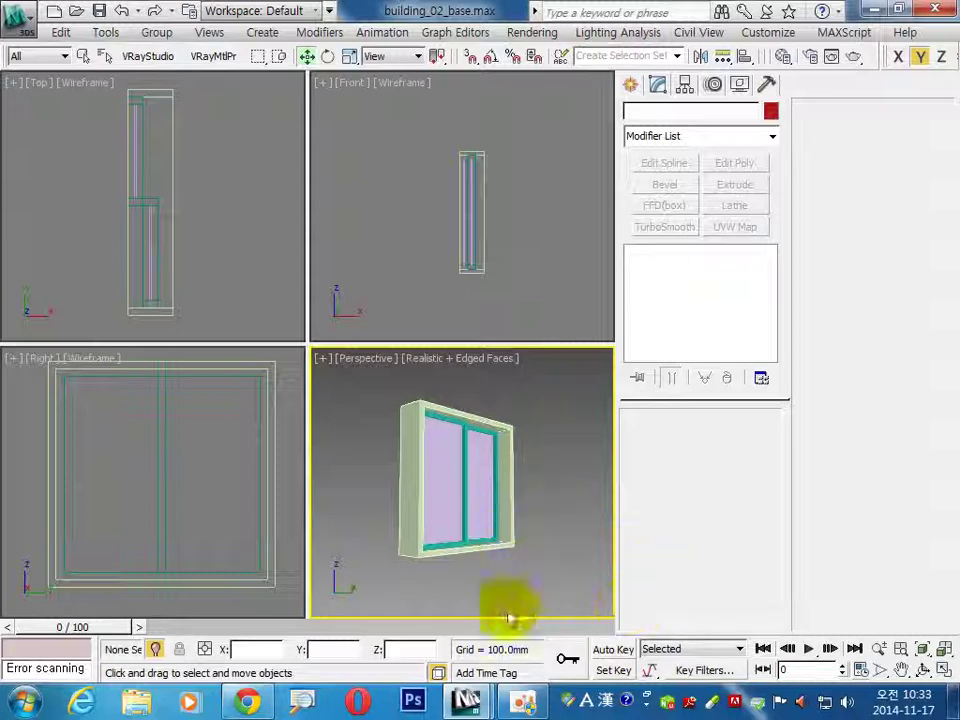
mouse_move(536, 561)
middle_mouse_down("alt")
mouse_move(553, 474)
mouse_move(546, 510)
middle_mouse_up("alt")
Group the five window parts as Group001.
left_click(153, 297)
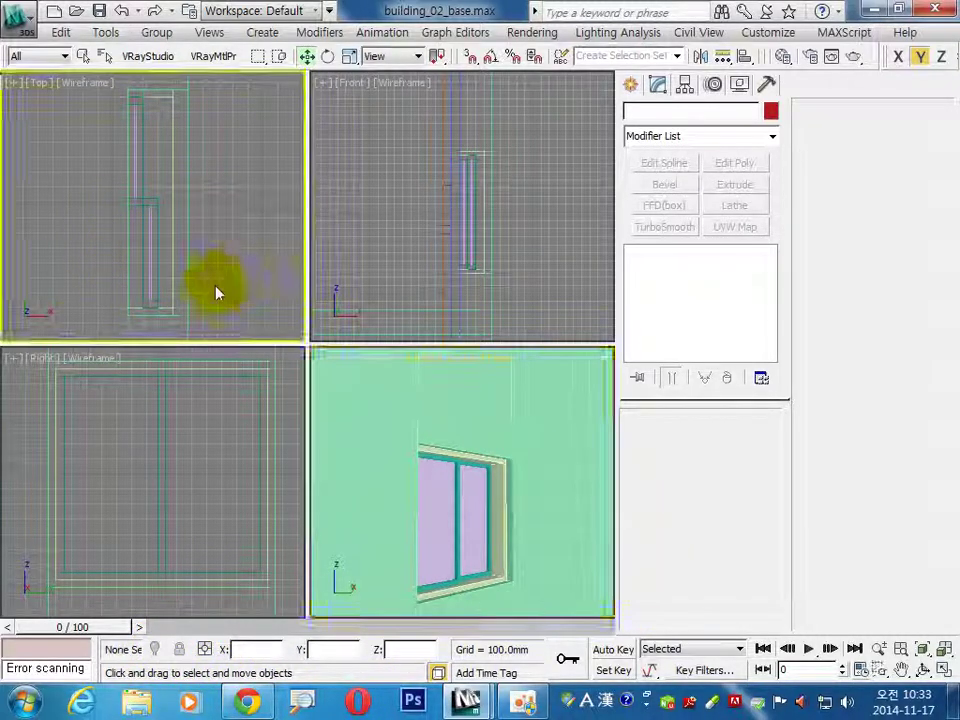
left_click_drag(107, 296, 208, 137)
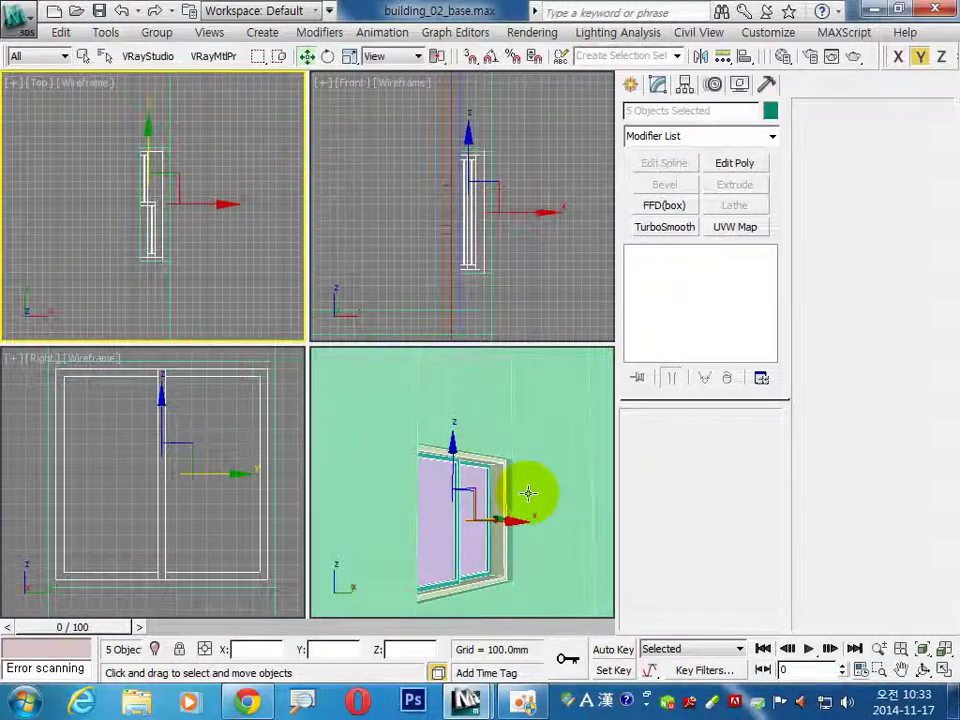
left_click(157, 32)
left_click(176, 56)
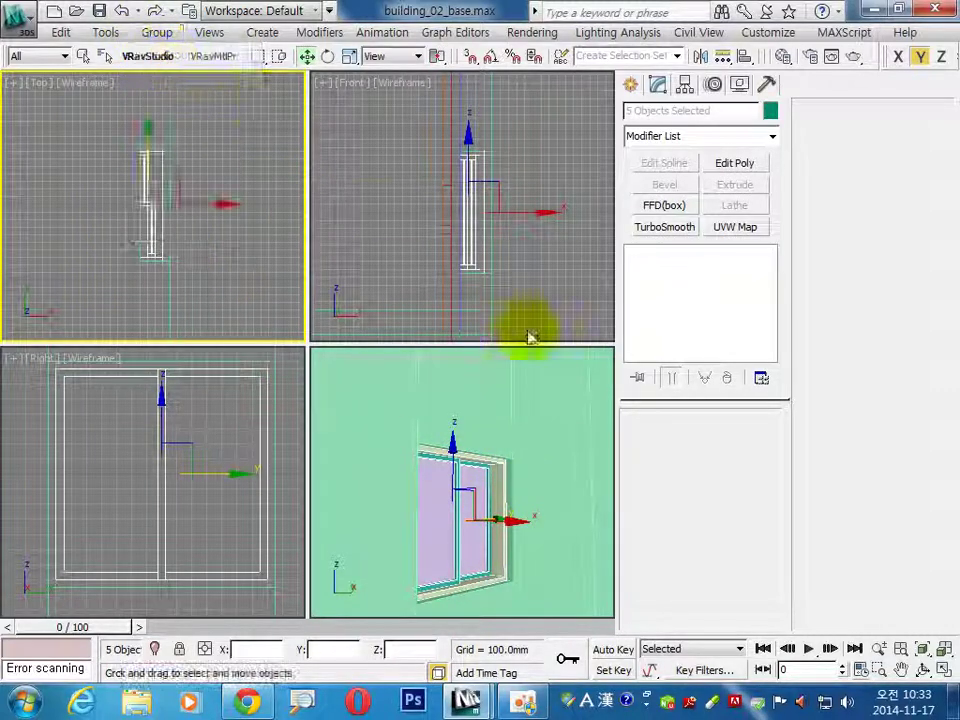
left_click(493, 379)
Maximize the perspective view on the wall's openings and turn on vertex snapping.
middle_click_drag(564, 368, 525, 409, "alt")
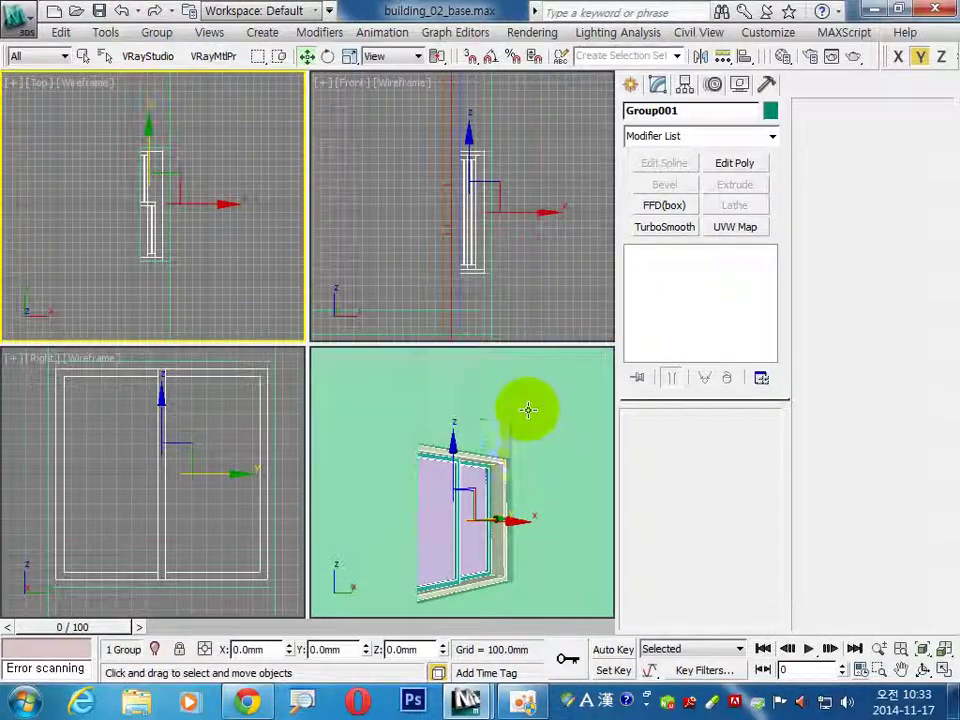
middle_click_drag(546, 476, 553, 538)
scroll(553, 538, "down", 3)
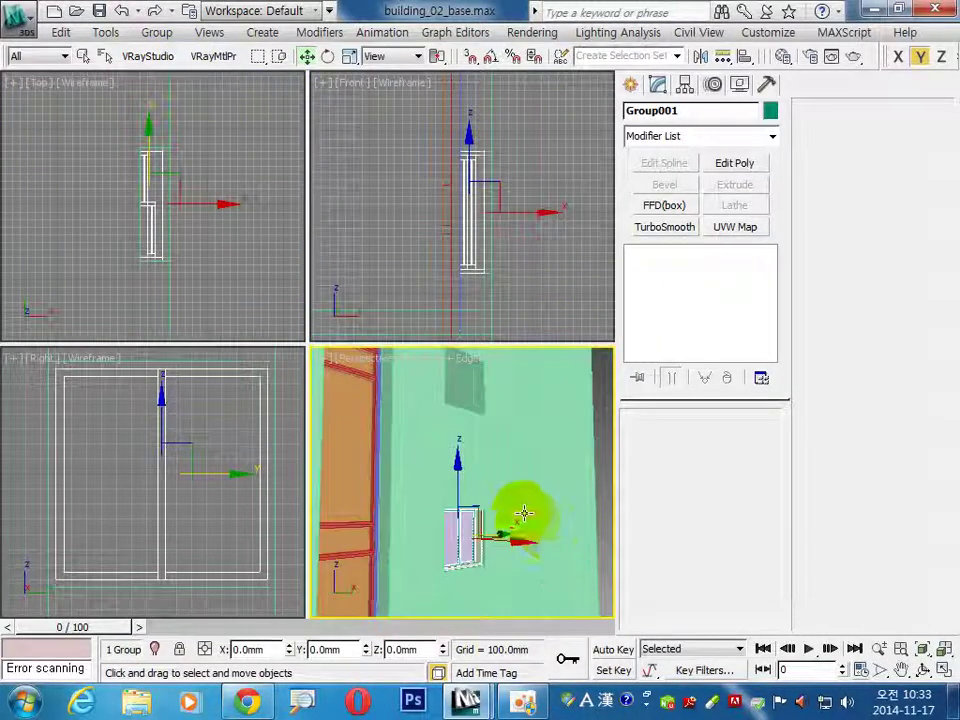
scroll(525, 514, "down", 2)
left_click(943, 670)
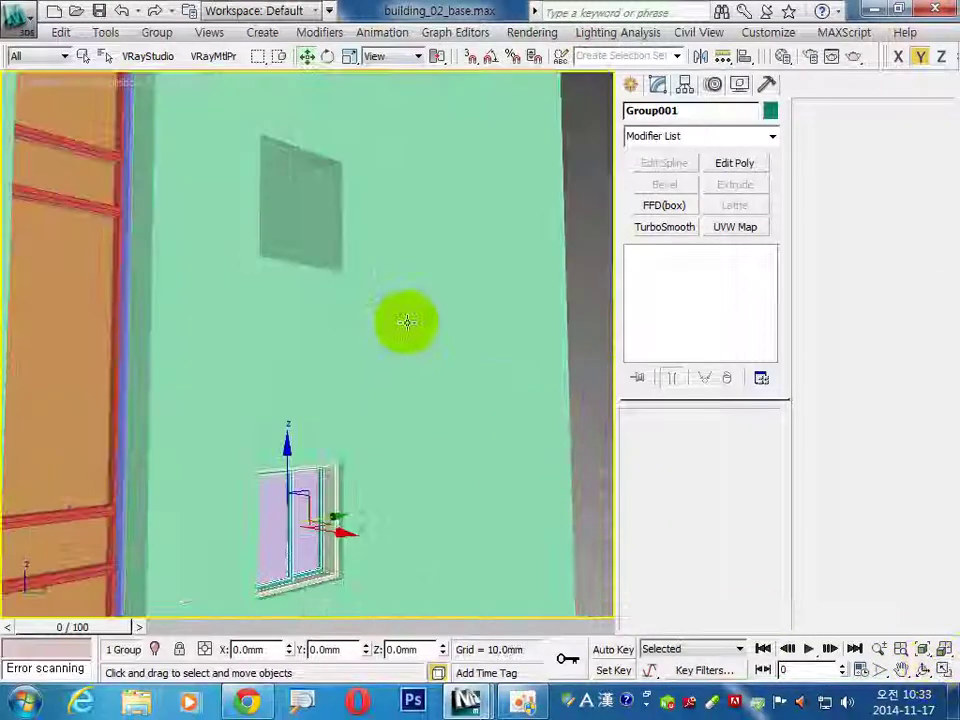
middle_click_drag(410, 374, 400, 447)
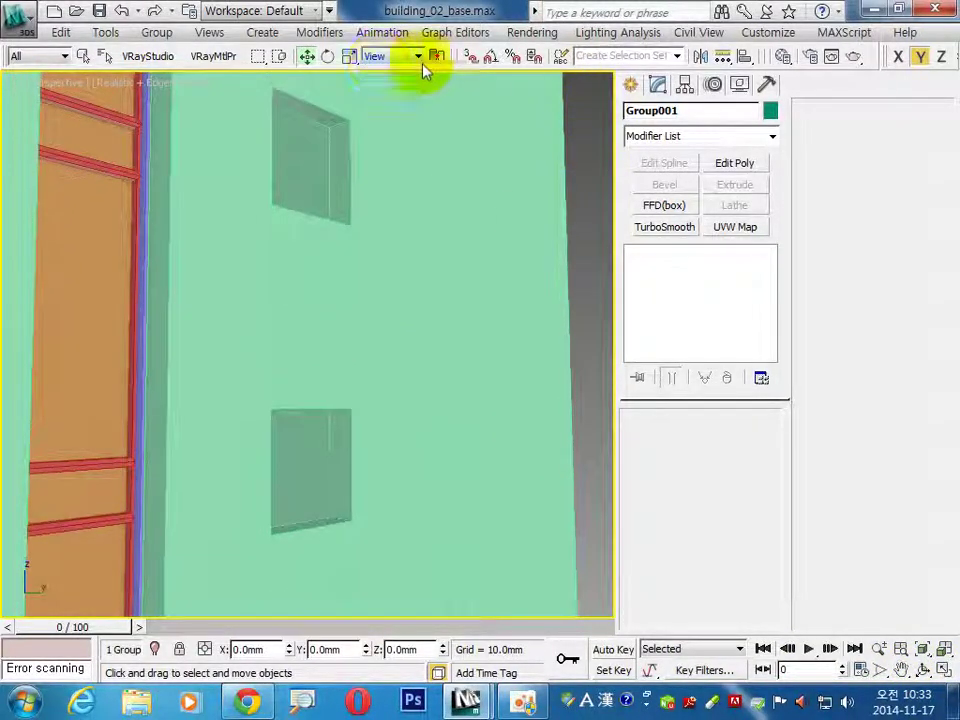
left_click(467, 57)
left_click(631, 86)
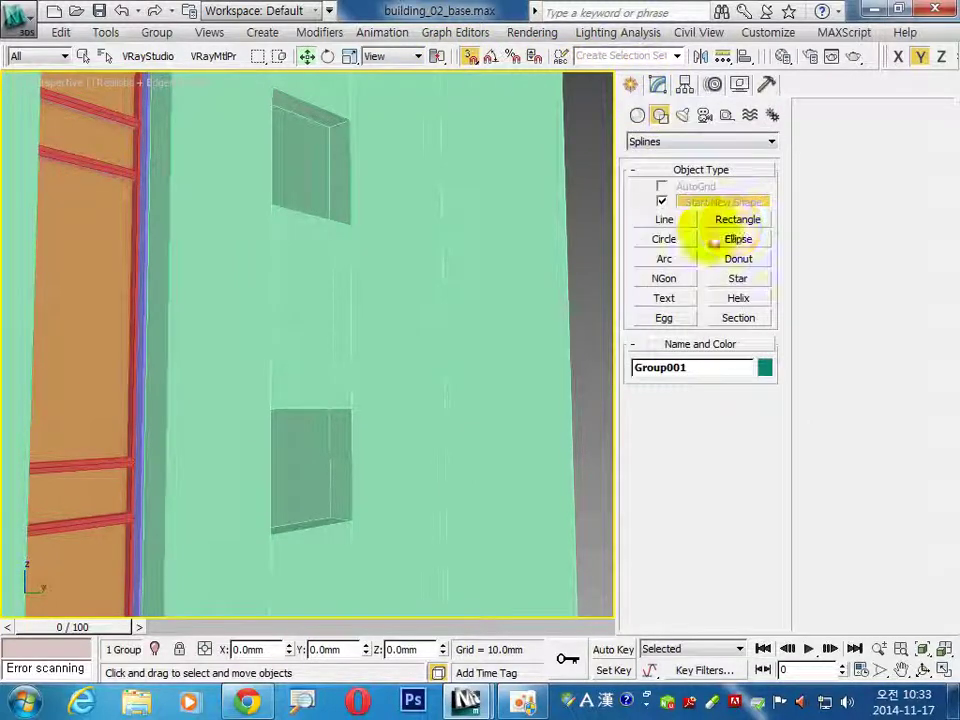
Draw a vertical line, Line053, from the lower opening's corner to the upper one.
left_click(664, 219)
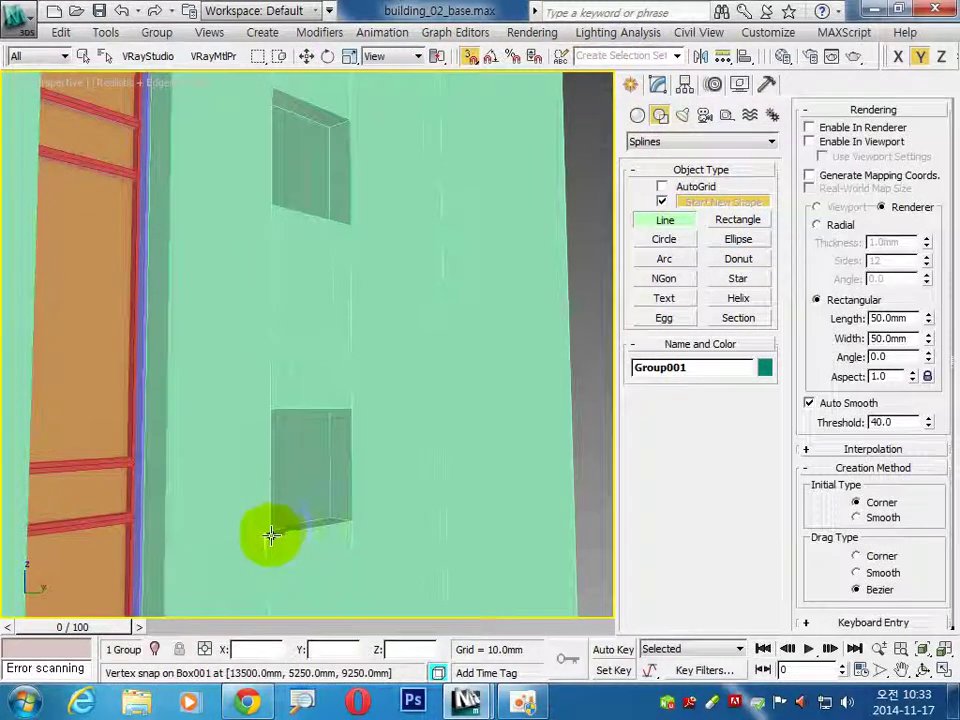
left_click(271, 536)
left_click(272, 204)
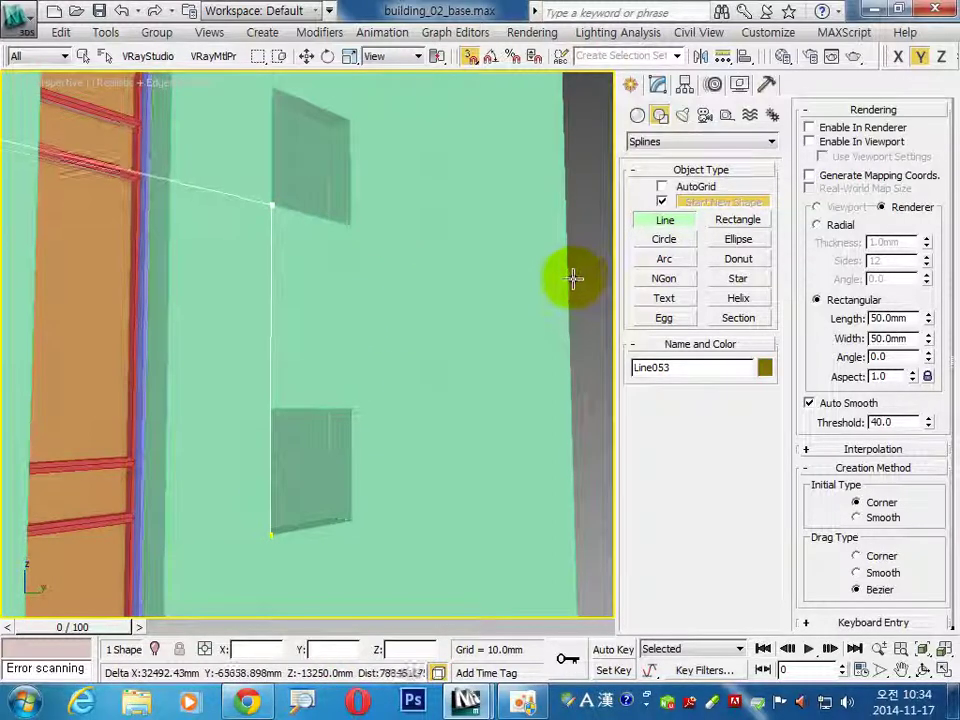
right_click(533, 278)
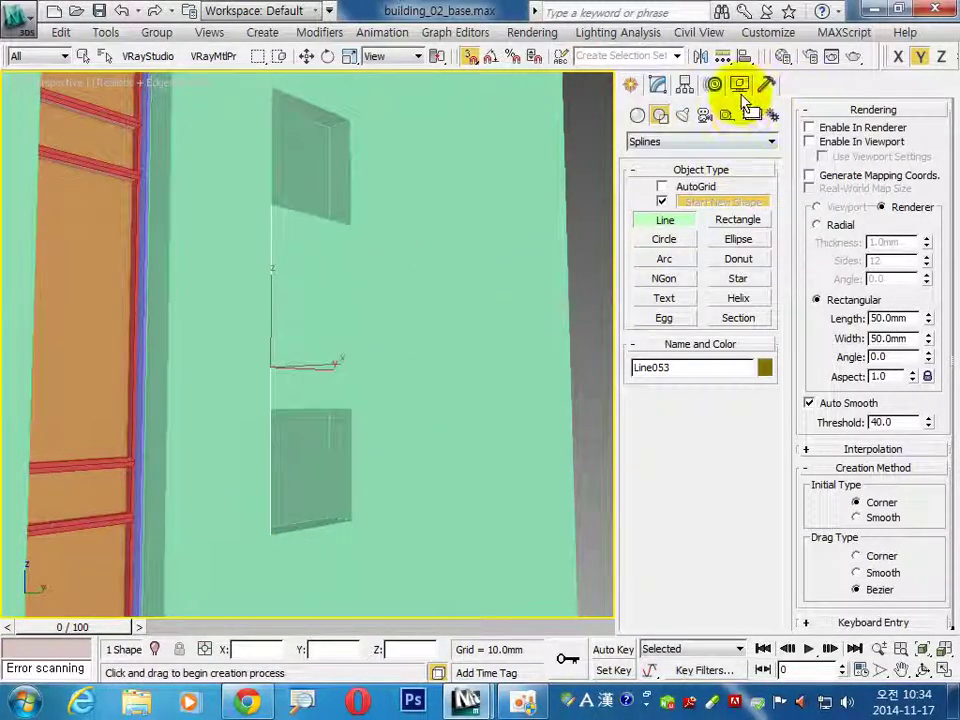
Measure Line053 at 4000 mm along Z, then deselect it.
left_click(739, 85)
left_click(769, 87)
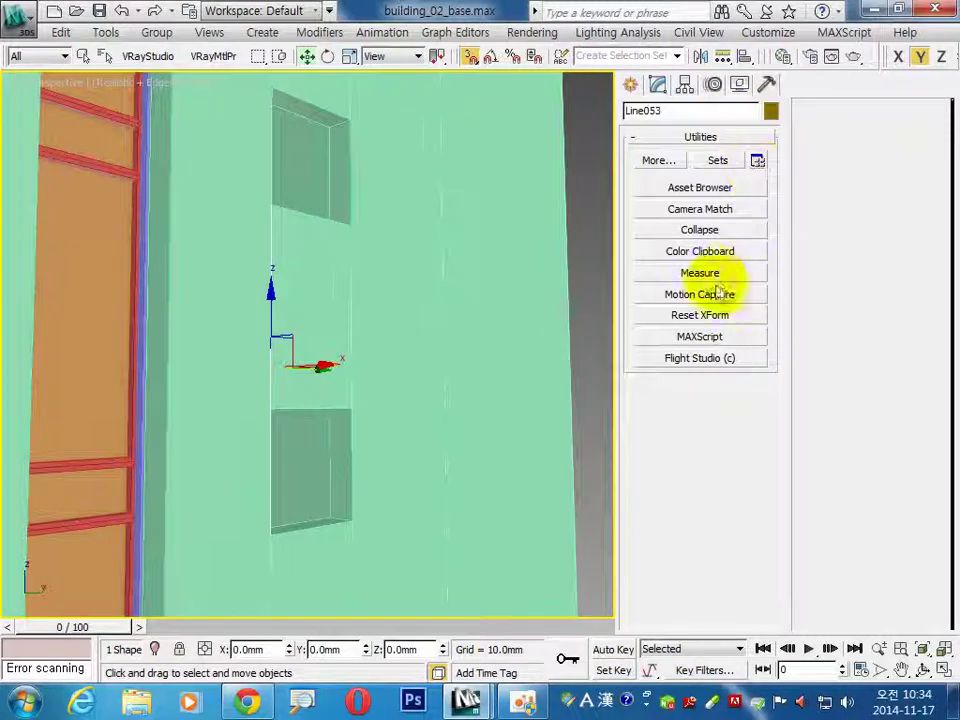
left_click(710, 274)
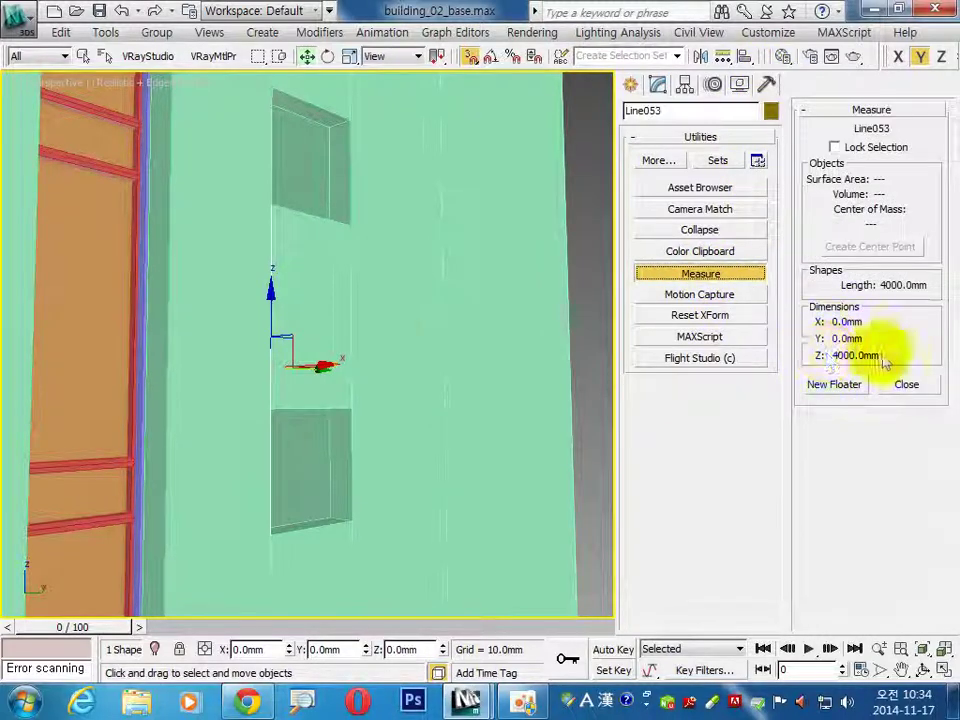
left_click(449, 314)
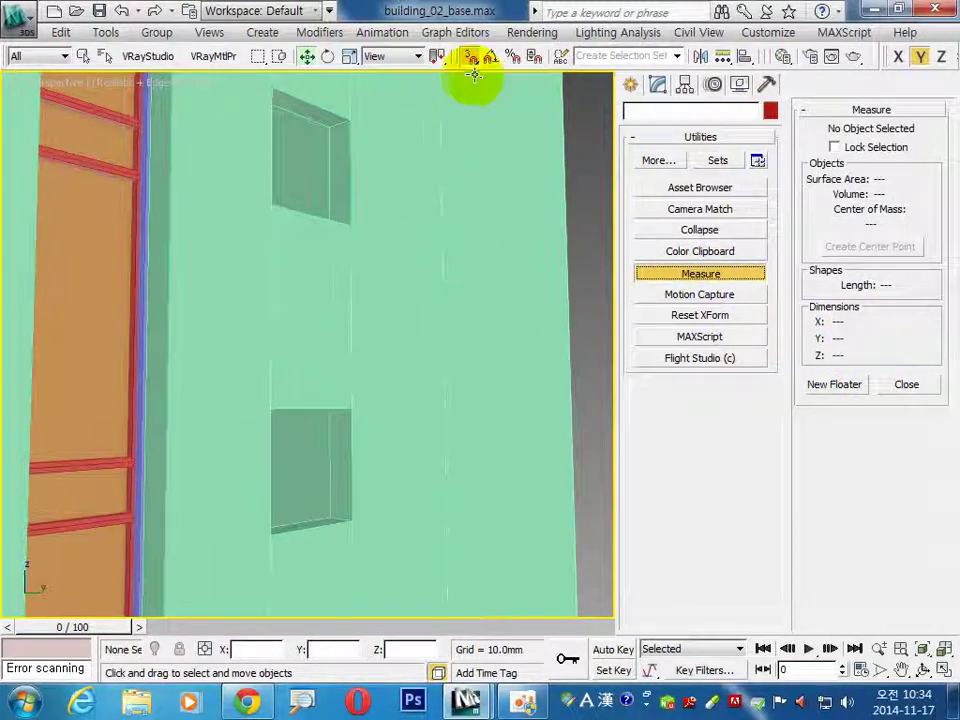
Select Group001 from the scene list and restore the four-viewport layout.
left_click(632, 85)
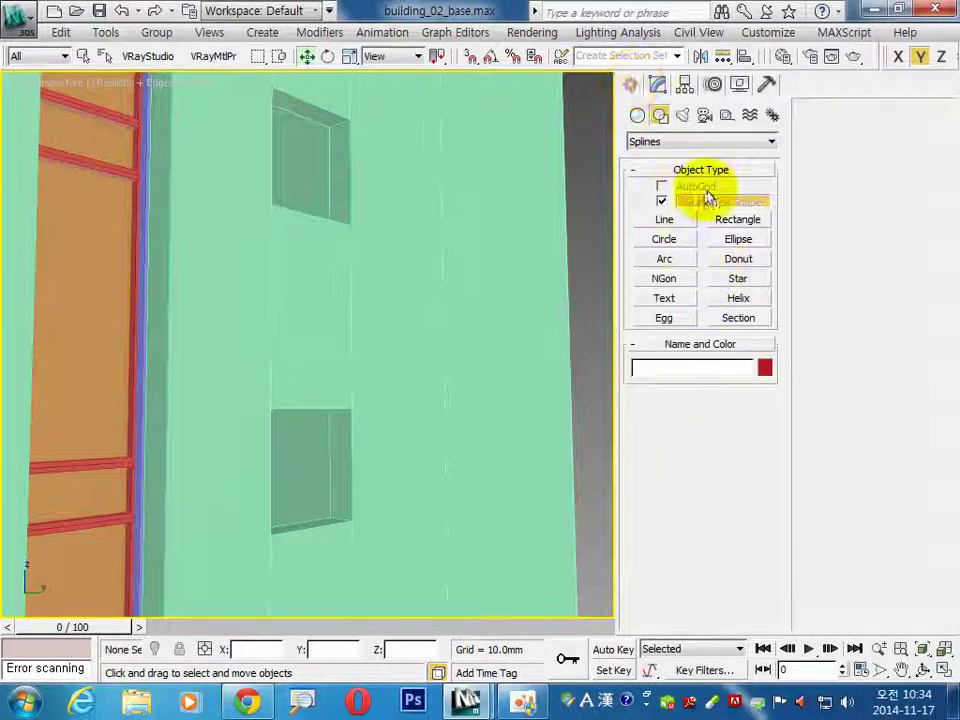
middle_click_drag(285, 296, 404, 305, "alt")
scroll(404, 305, "down", 5)
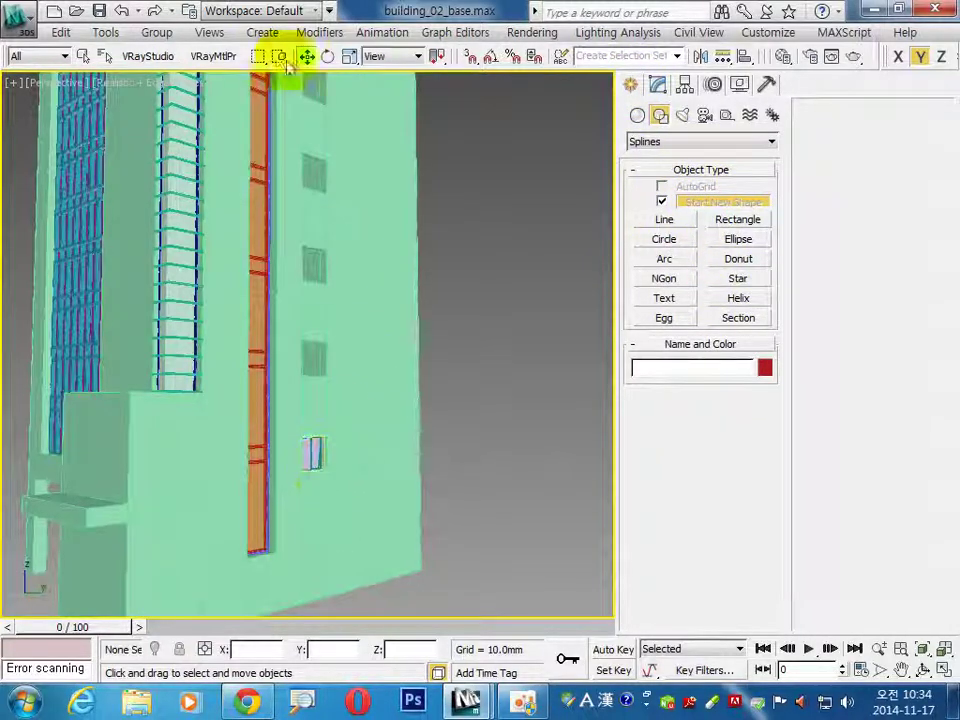
left_click(104, 56)
double_click(420, 248)
left_click(943, 669)
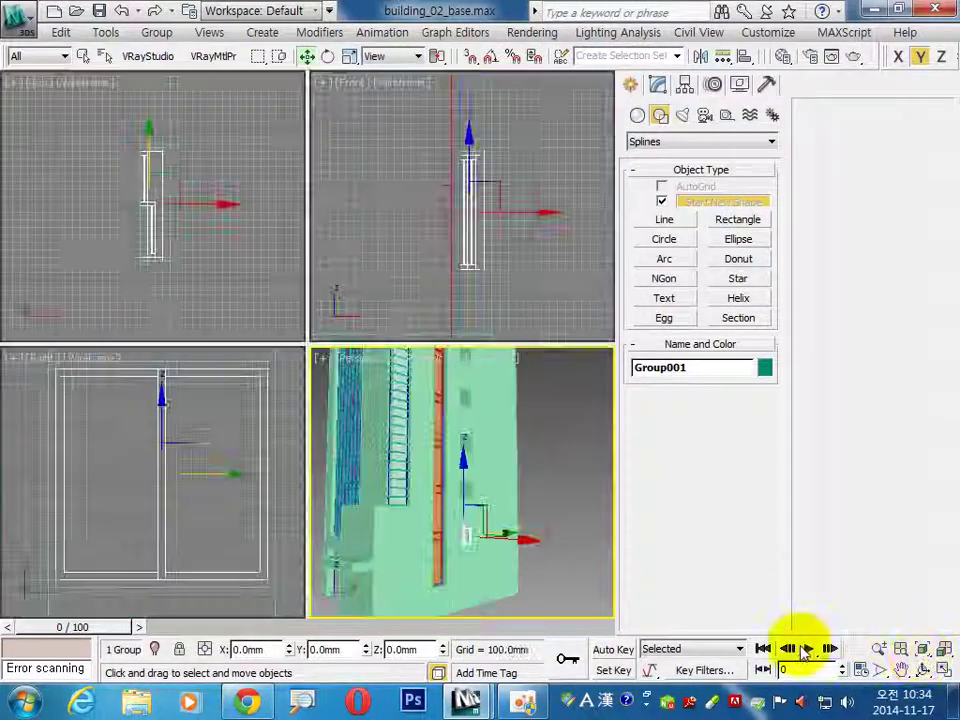
In the maximized side view, array the window as 7 instances spaced 4000 mm.
left_click(215, 492)
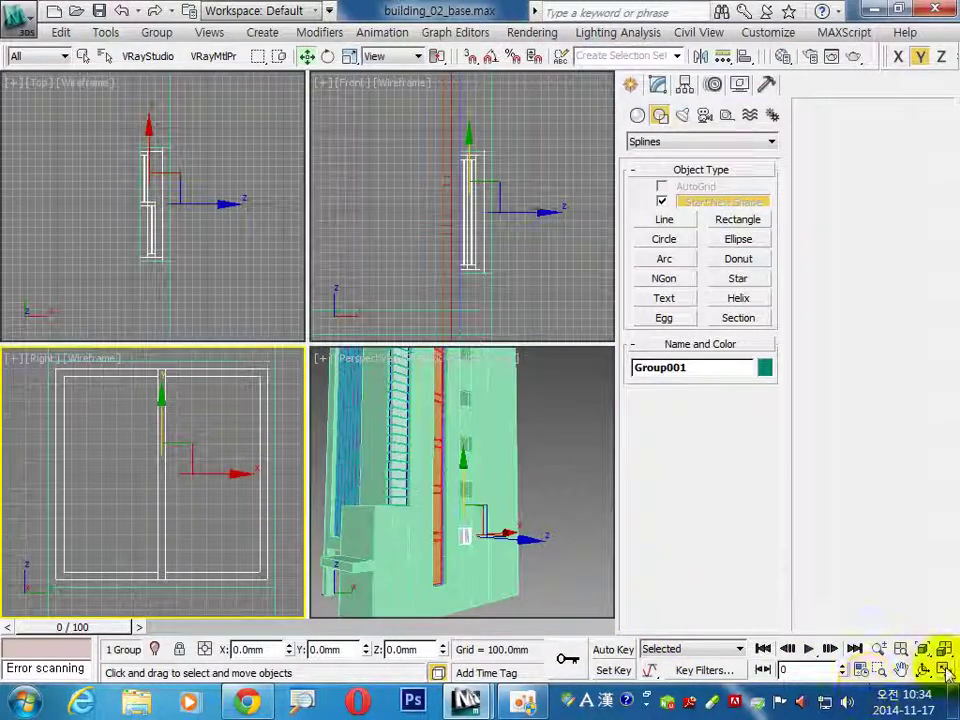
left_click(943, 669)
scroll(484, 445, "down", 5)
scroll(452, 437, "down", 3)
mouse_move(388, 368)
middle_mouse_down()
mouse_move(338, 413)
mouse_move(352, 370)
mouse_move(369, 377)
mouse_move(336, 413)
middle_mouse_up()
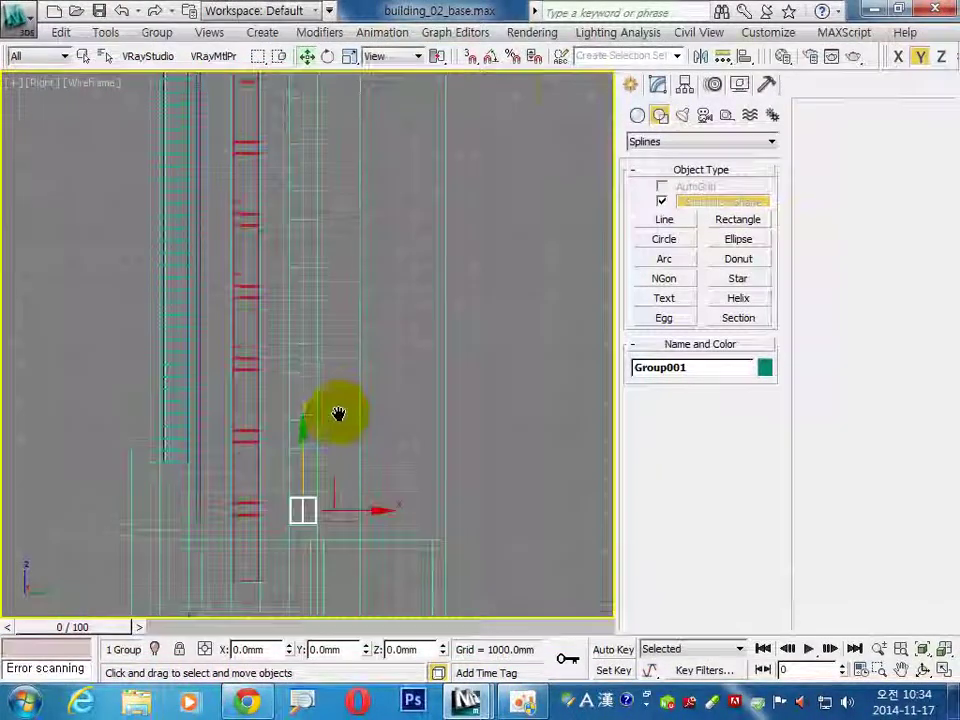
left_click(722, 85)
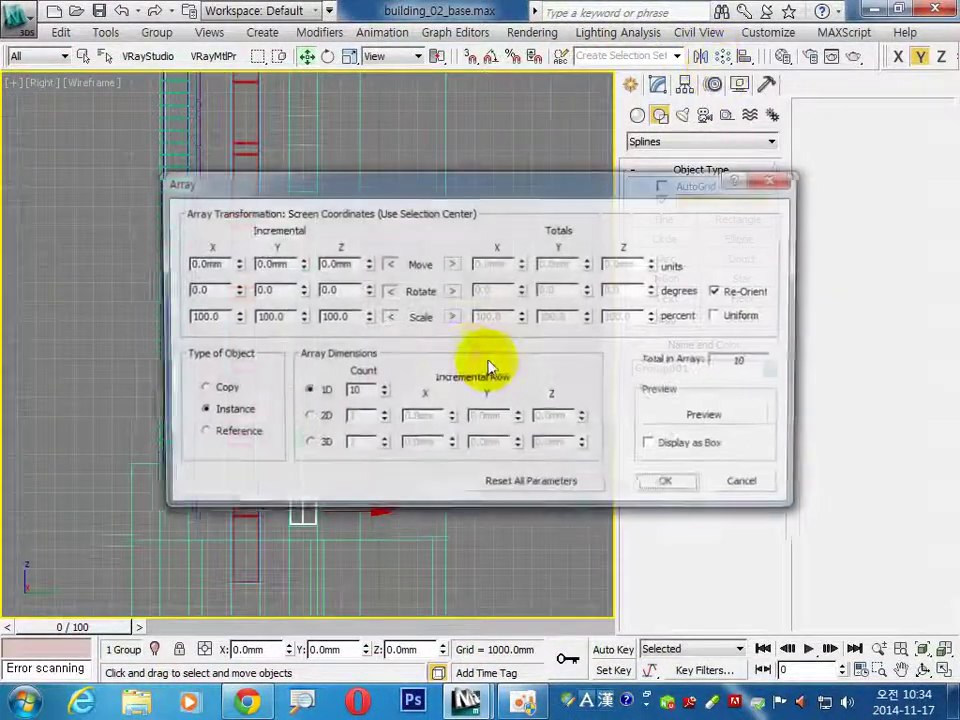
double_click(283, 265)
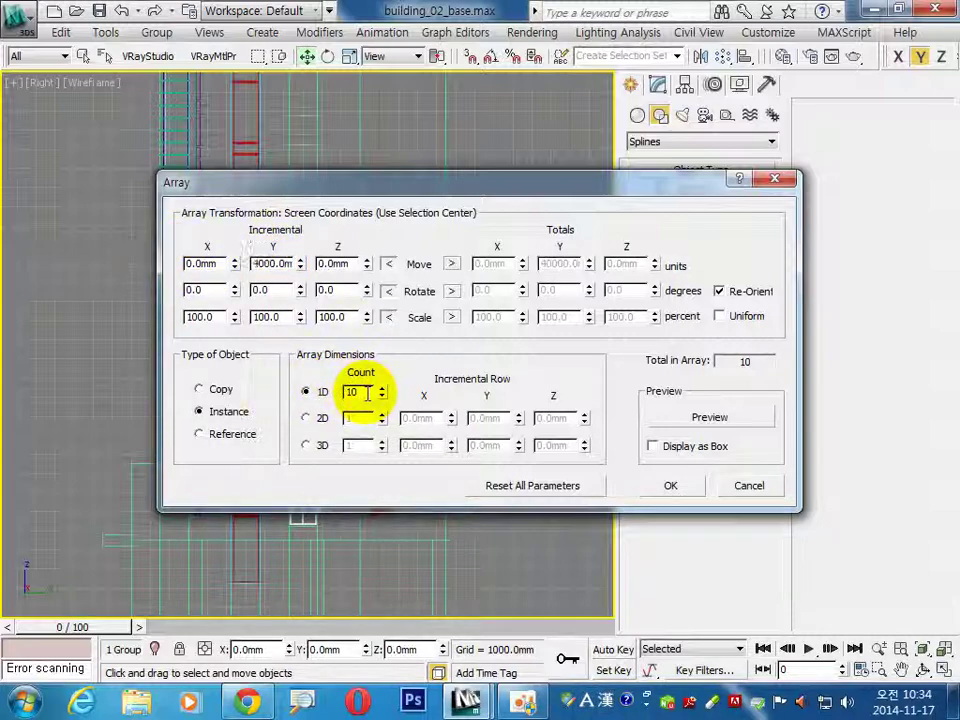
left_click_drag(457, 188, 555, 252)
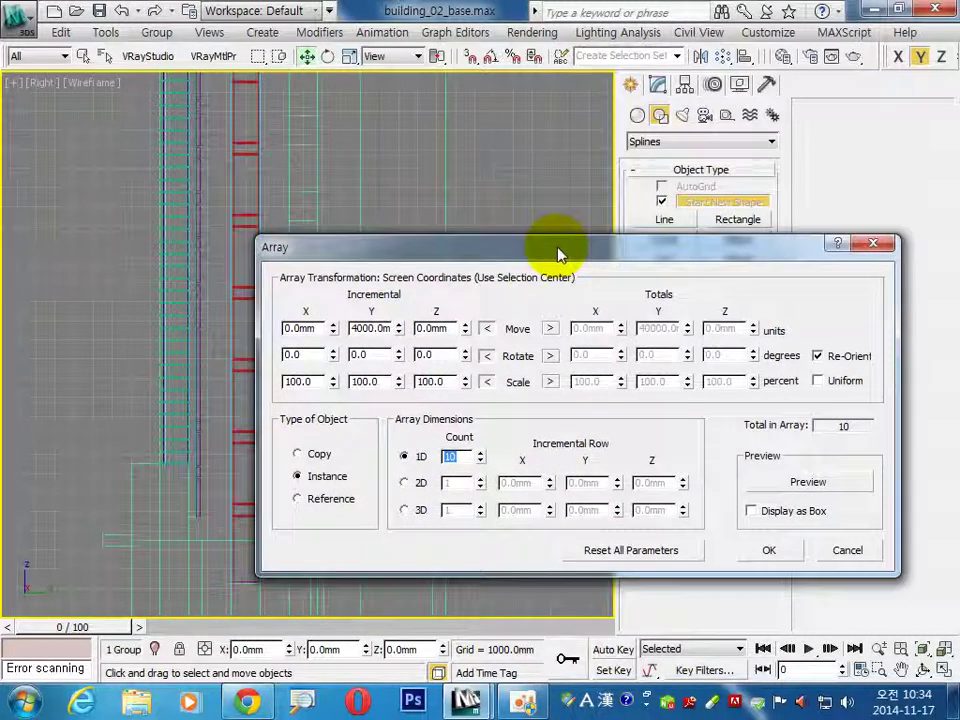
left_click(447, 457)
left_click(808, 482)
left_click_drag(531, 258, 621, 232)
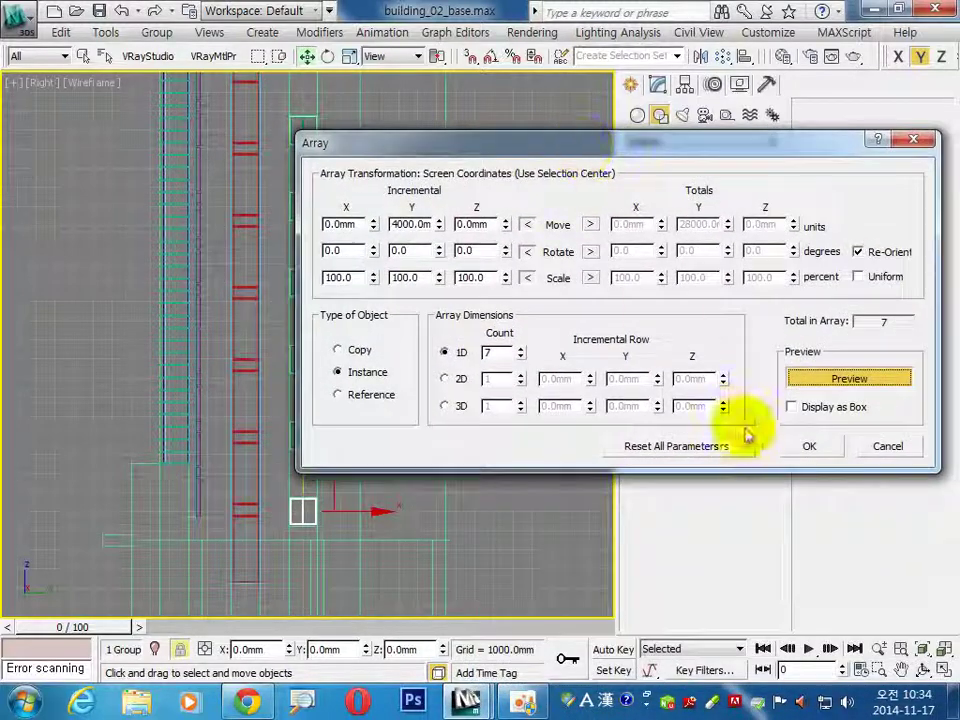
left_click(807, 444)
Array the window again with a count of 2, then return to four views.
middle_click_drag(396, 197, 367, 547)
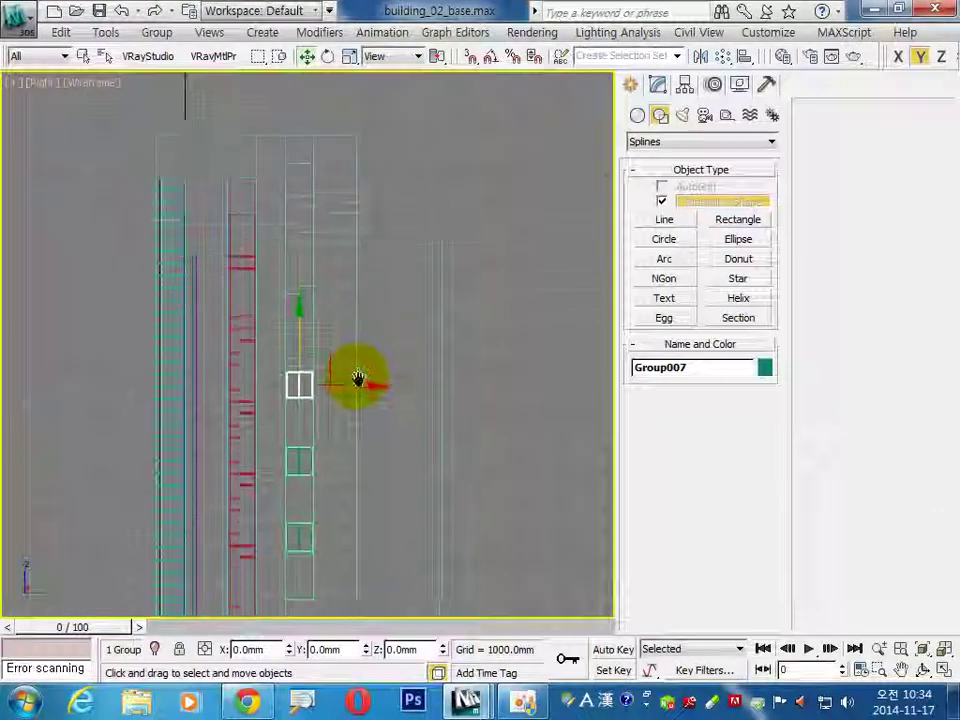
middle_click_drag(354, 379, 361, 404)
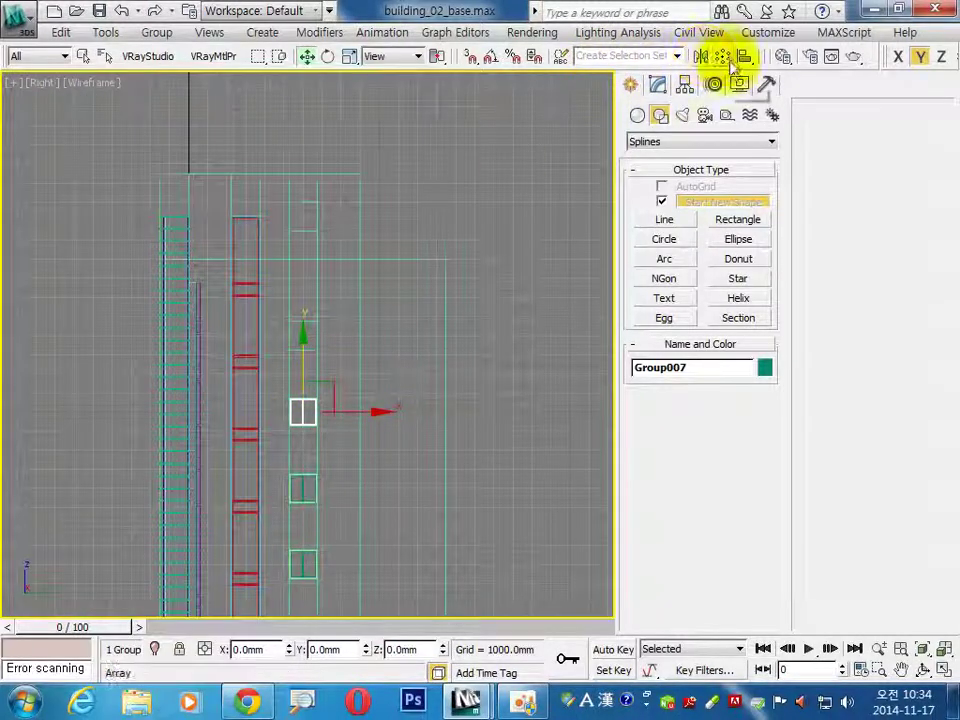
left_click(724, 58)
double_click(356, 391)
type("2")
left_click(670, 485)
scroll(309, 379, "up", 3)
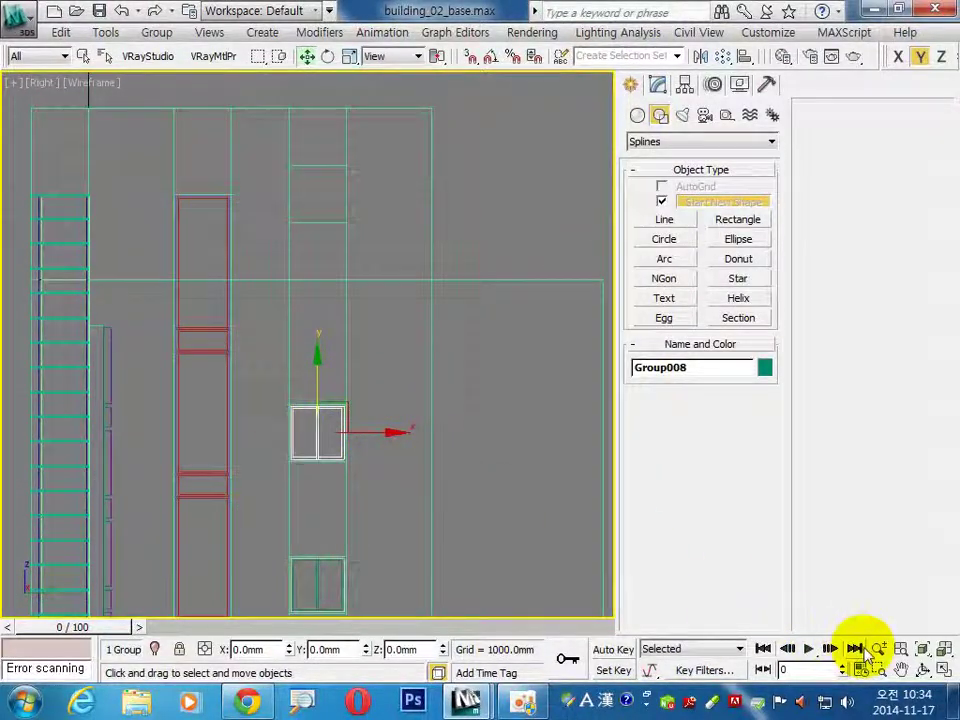
left_click(944, 669)
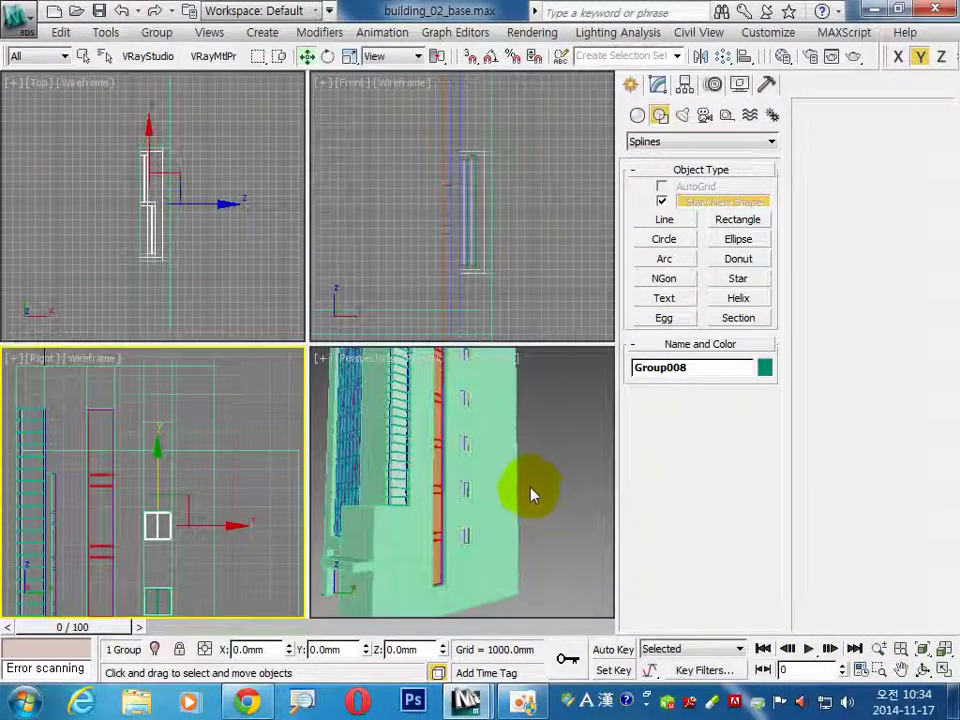
Maximize the perspective view and orbit to see the facade at an angle.
right_click(533, 495)
key("z")
middle_click_drag(531, 489, 513, 520, "alt")
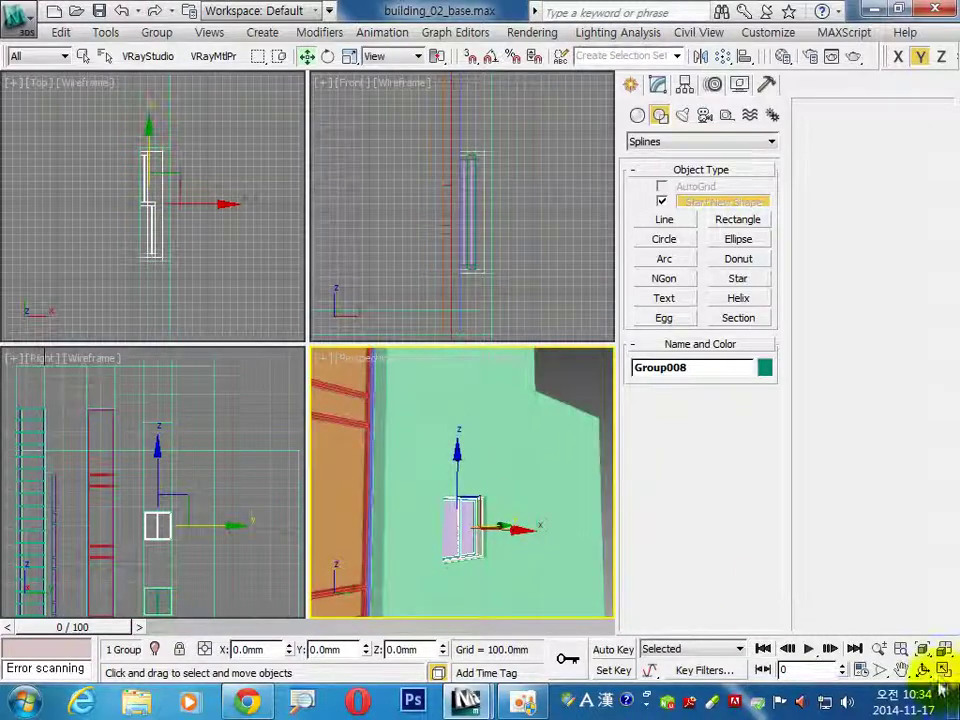
left_click(944, 669)
mouse_move(619, 549)
middle_mouse_down("alt")
mouse_move(422, 461)
mouse_move(340, 408)
middle_mouse_up("alt")
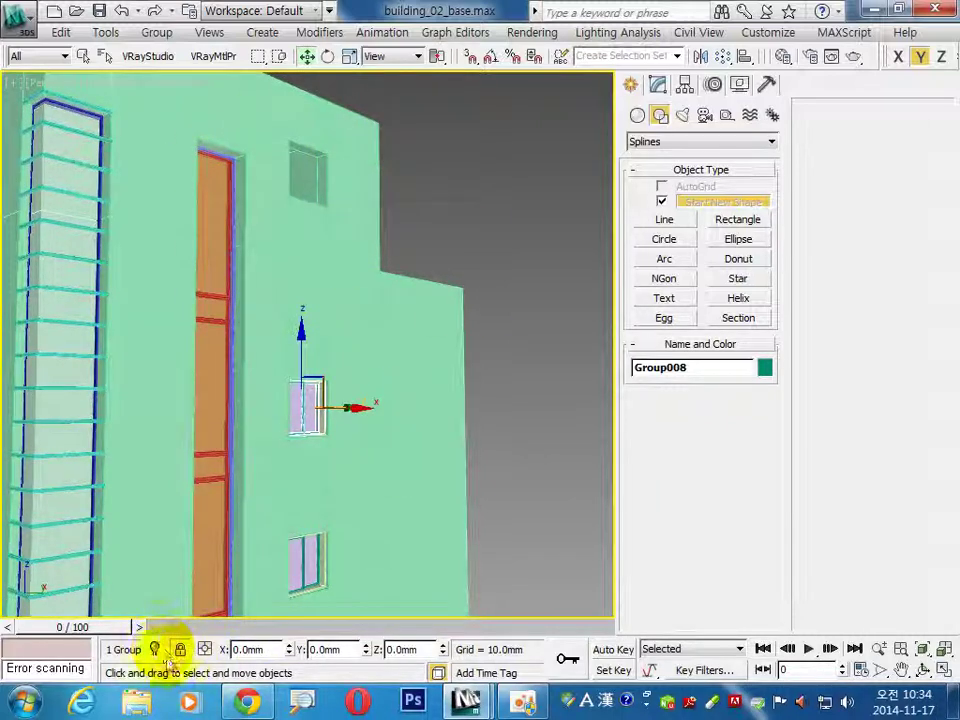
middle_click_drag(353, 332, 364, 348)
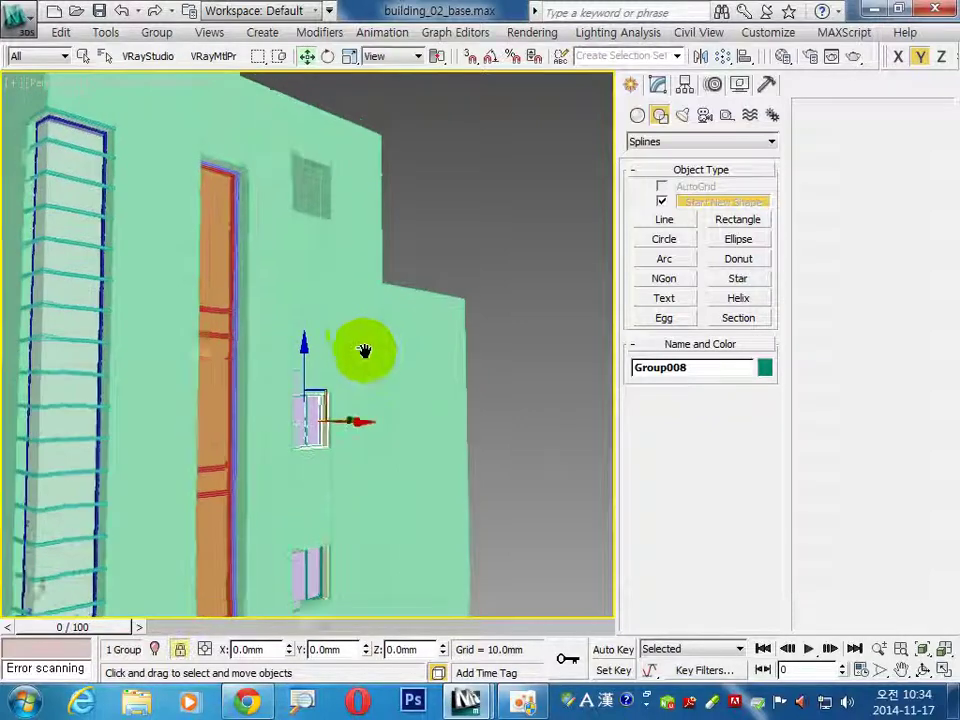
scroll(358, 340, "up", 3)
scroll(366, 358, "down", 2)
scroll(356, 372, "up", 2)
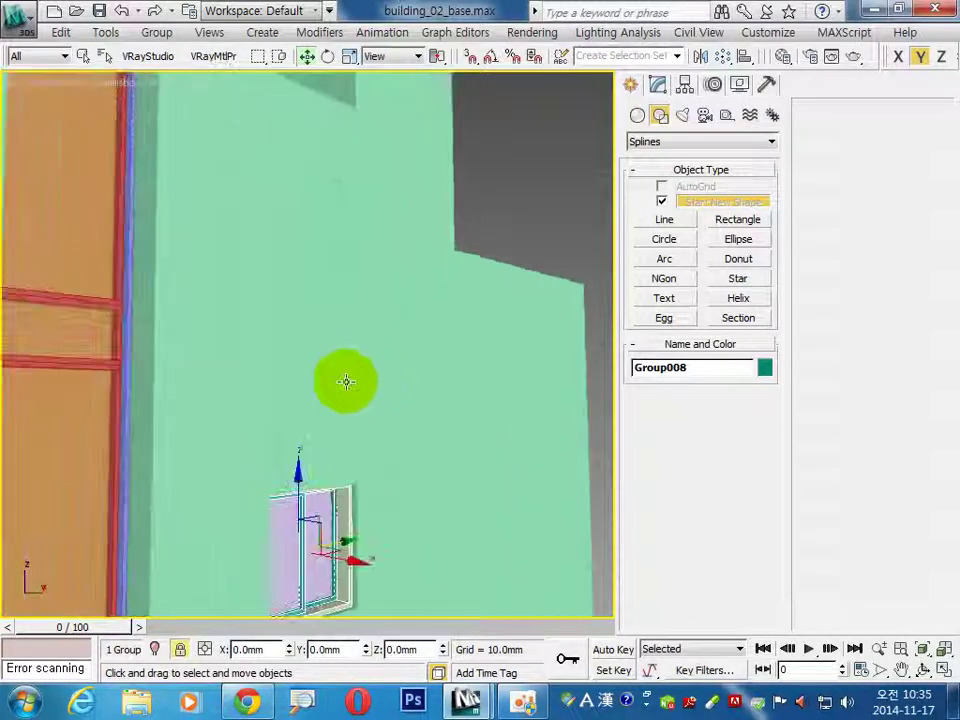
Shift-drag an instance of the window up onto a snapped vertex, creating Group009.
left_click(471, 57)
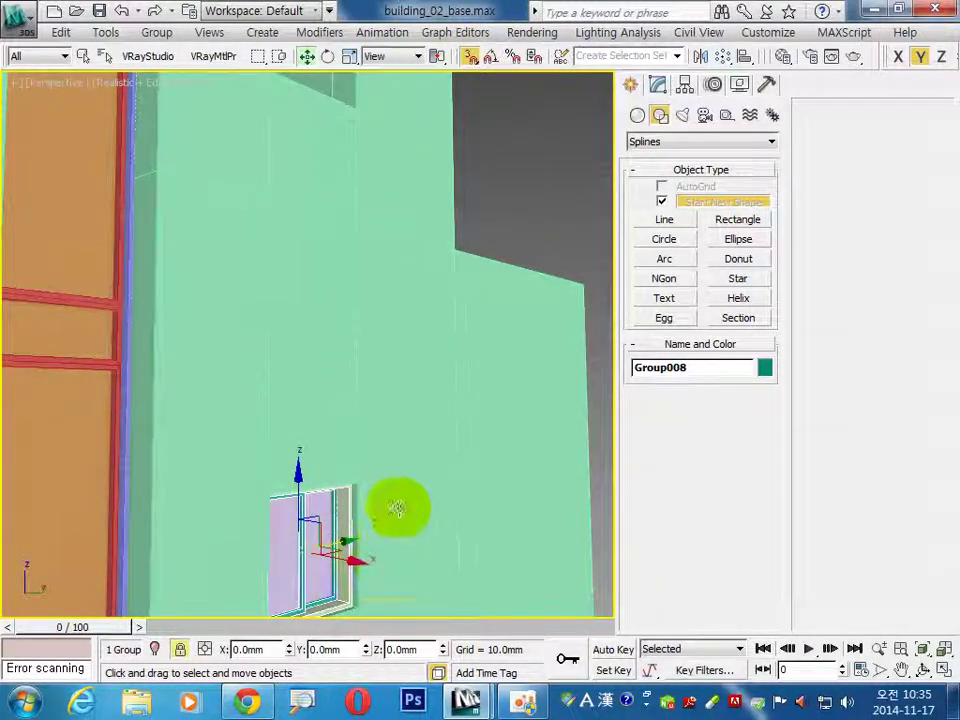
middle_click_drag(399, 508, 396, 489)
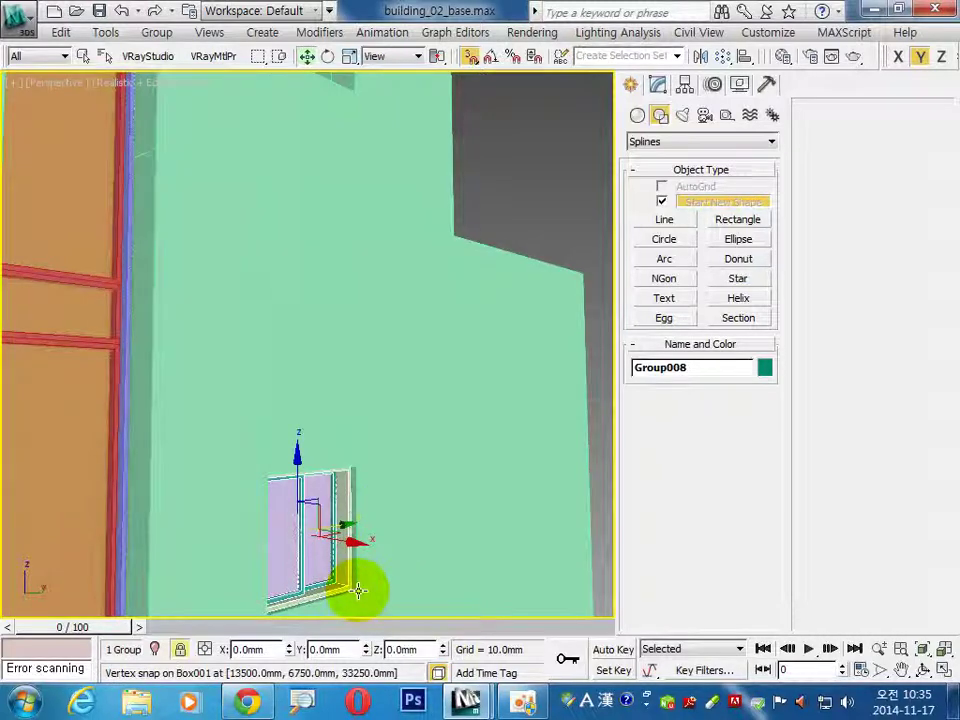
left_click_drag(355, 590, 390, 98, "shift")
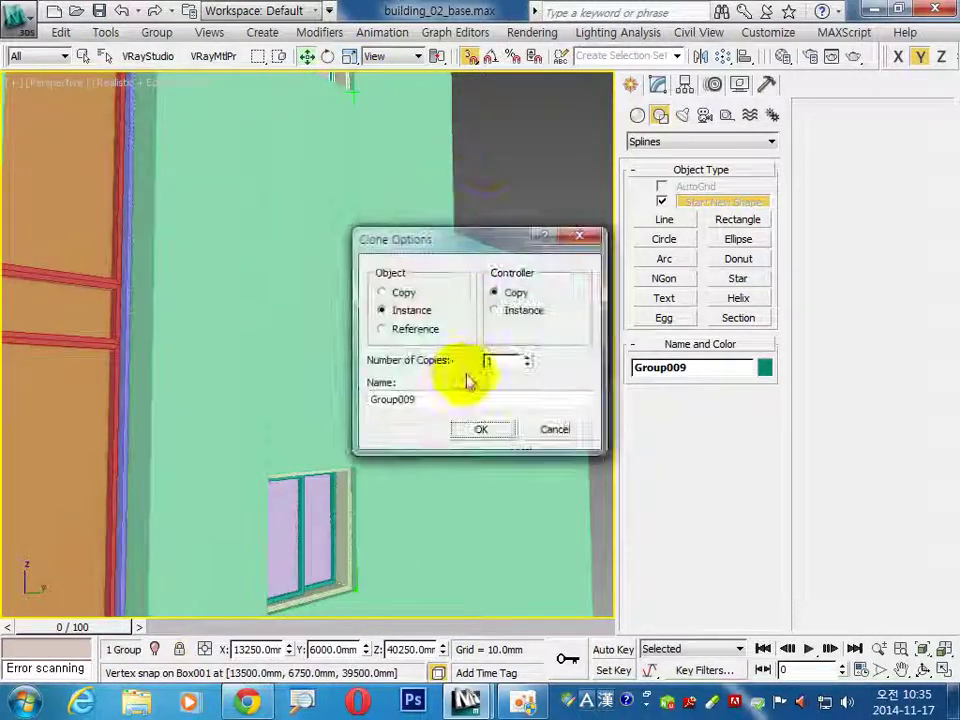
left_click(484, 429)
middle_click_drag(474, 217, 458, 525, "alt")
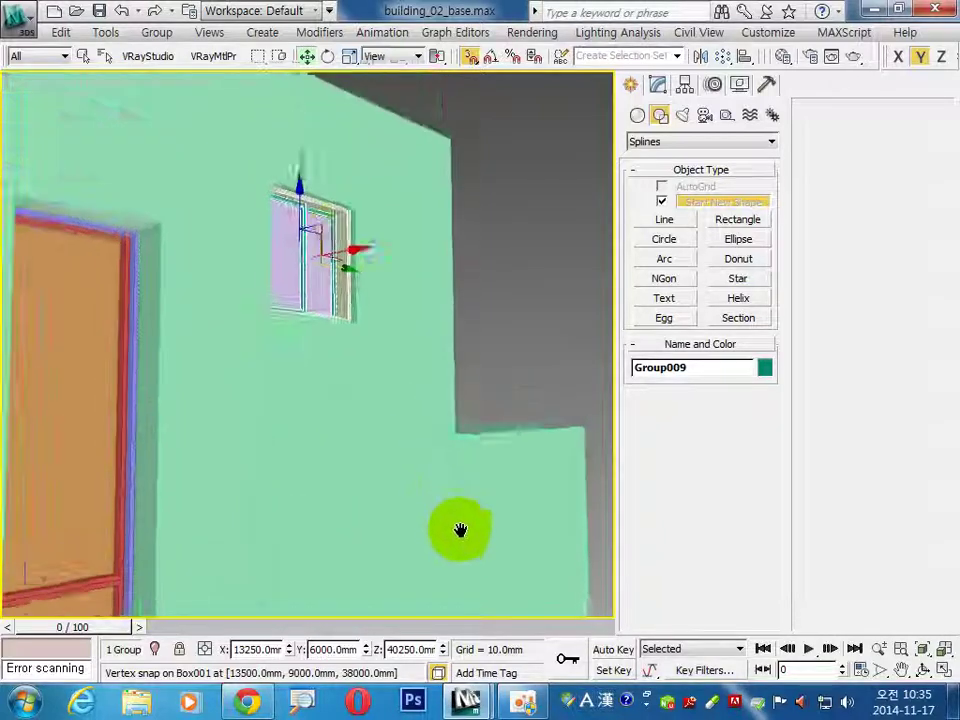
left_click(471, 57)
left_click(541, 248)
Orbit out to view the whole tower with its column of windows.
scroll(510, 381, "down", 5)
middle_click_drag(452, 441, 430, 316, "alt")
scroll(430, 316, "up", 2)
scroll(426, 336, "down", 3)
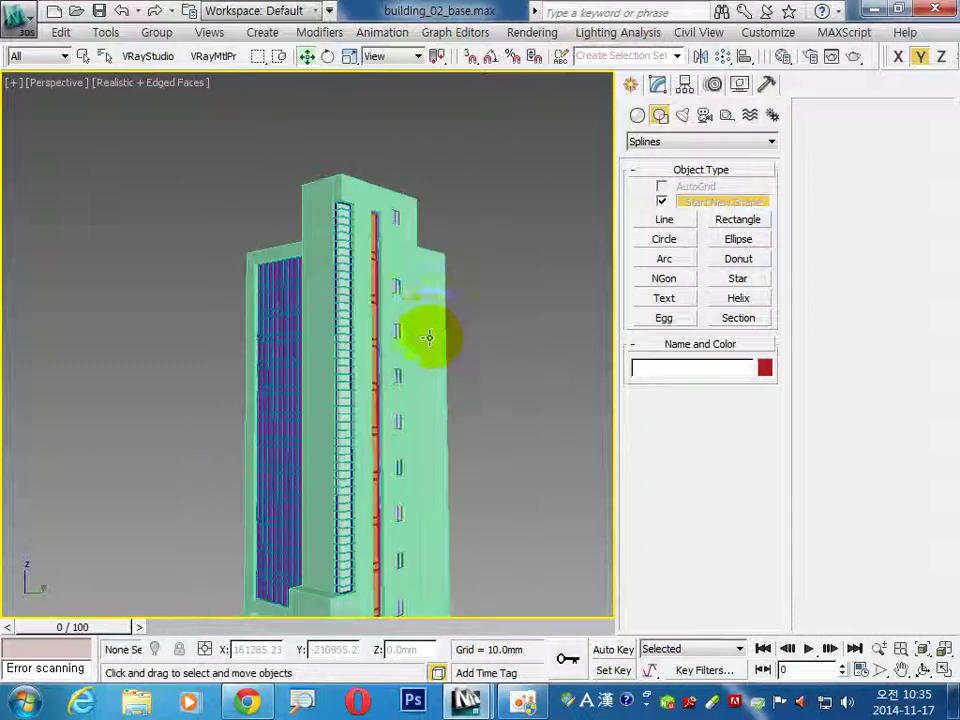
scroll(343, 369, "down", 3)
middle_click_drag(343, 369, 360, 340, "alt")
scroll(360, 340, "up", 3)
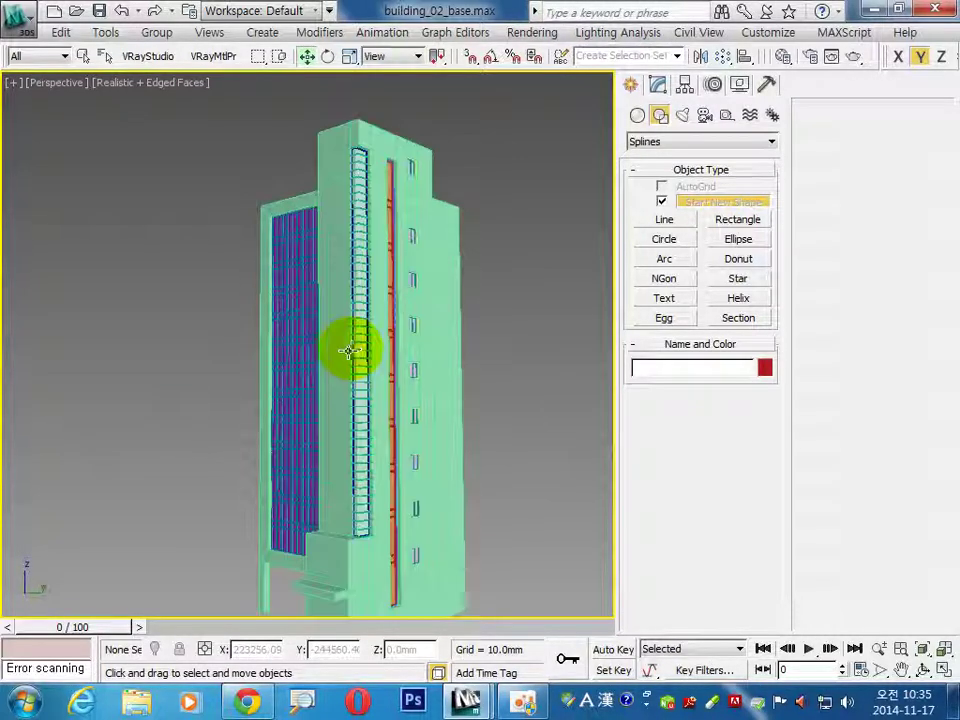